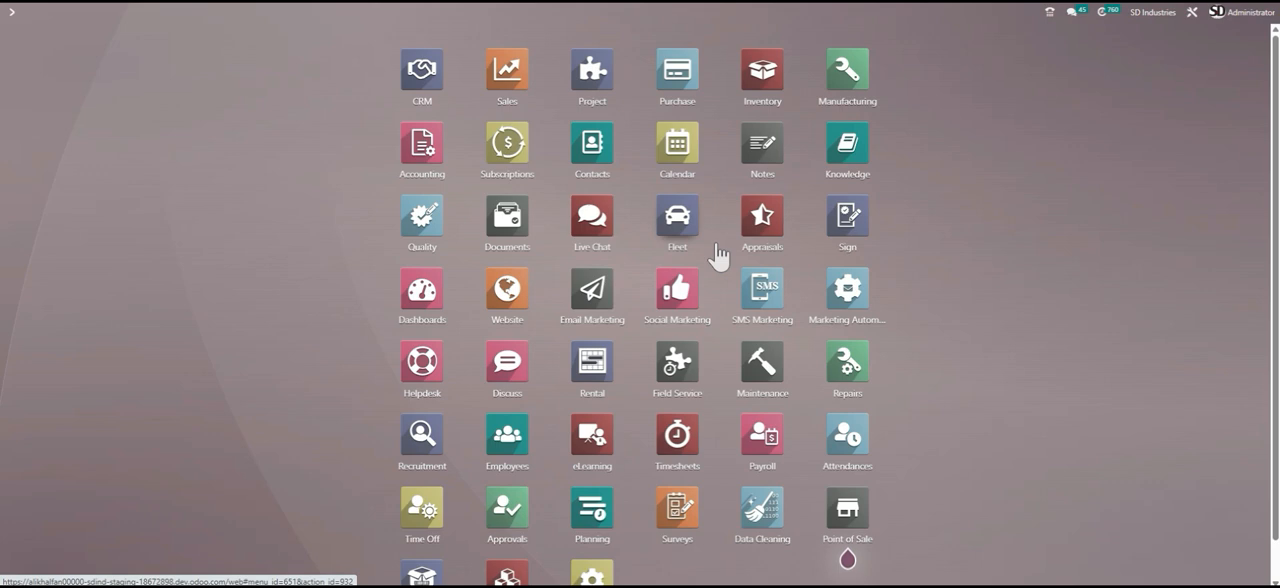
- Open the Purchase app and start a new request for quotation
left_click(689, 83)
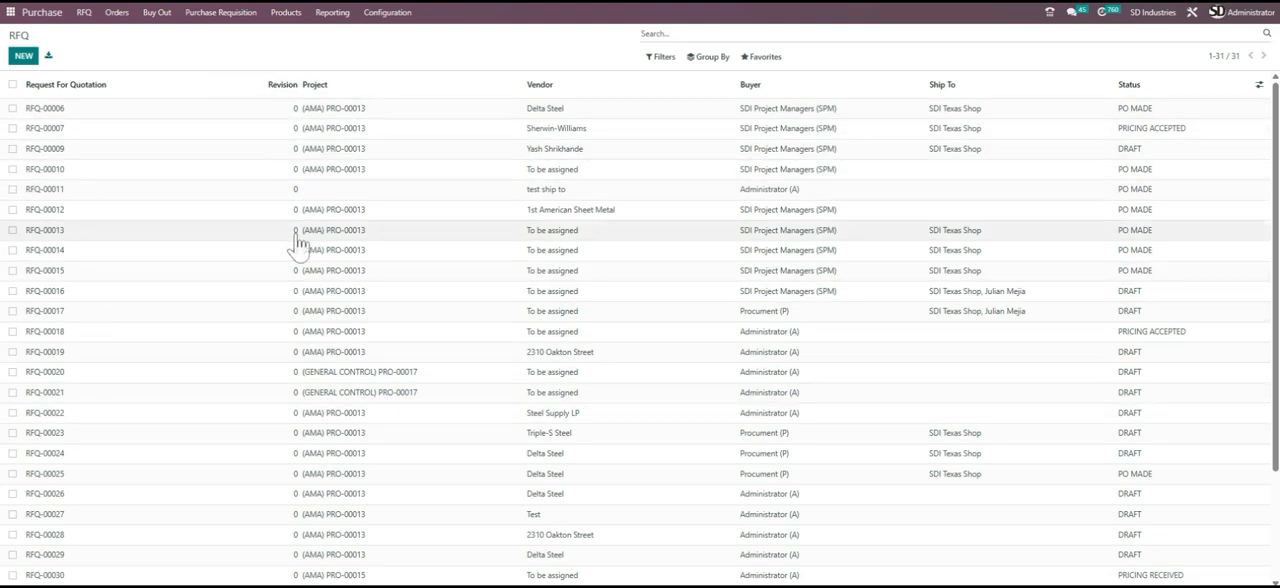
scroll(257, 257, "down", 3)
scroll(237, 251, "up", 3)
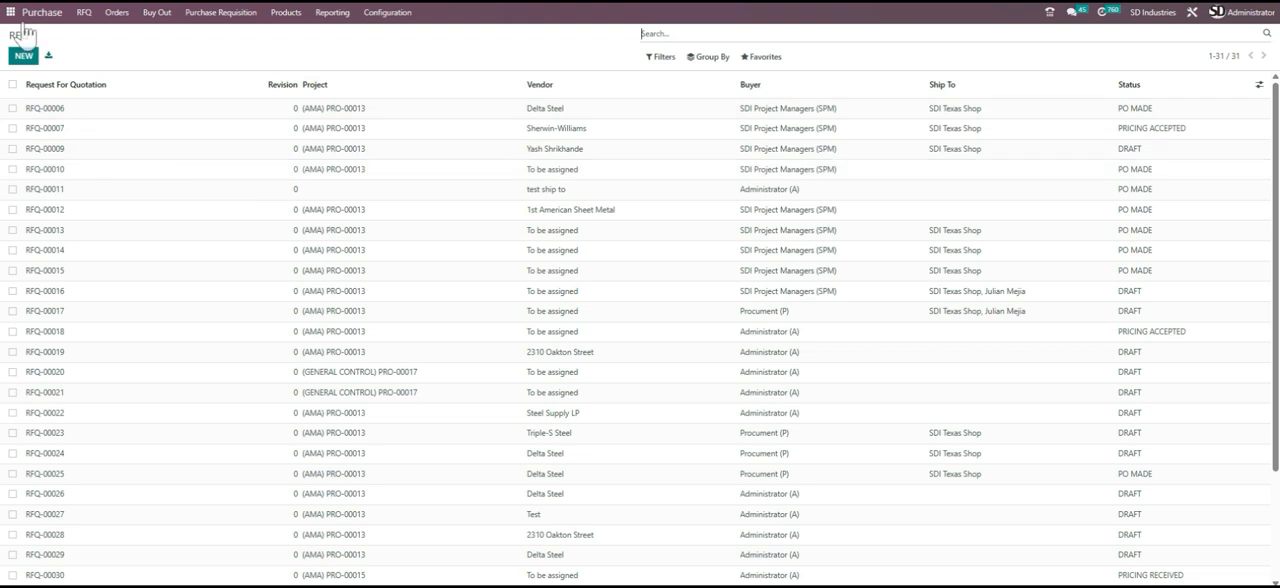
left_click(22, 56)
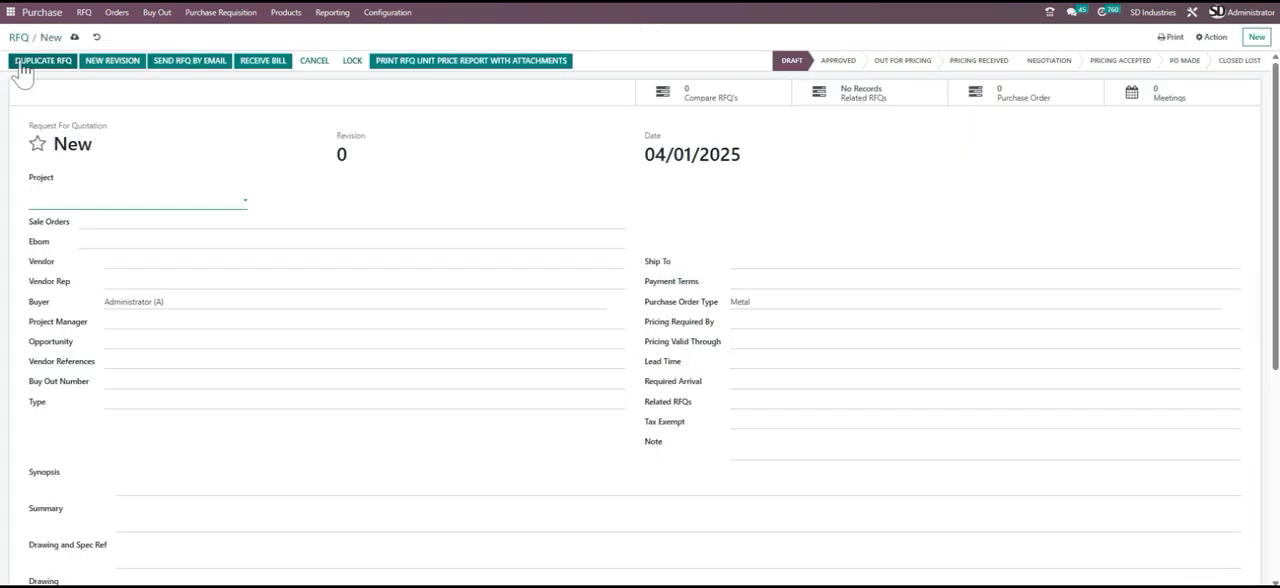
- Assign the RFQ to project (AMA) PRO-00013 and link the second sale order offered for it
left_click(130, 199)
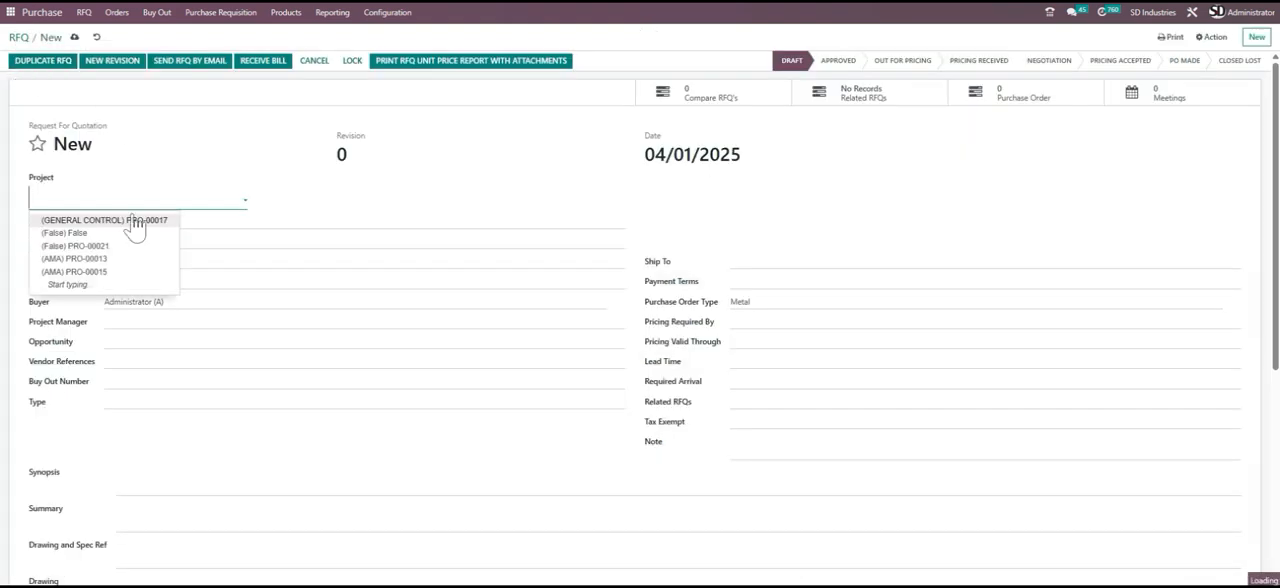
left_click(127, 260)
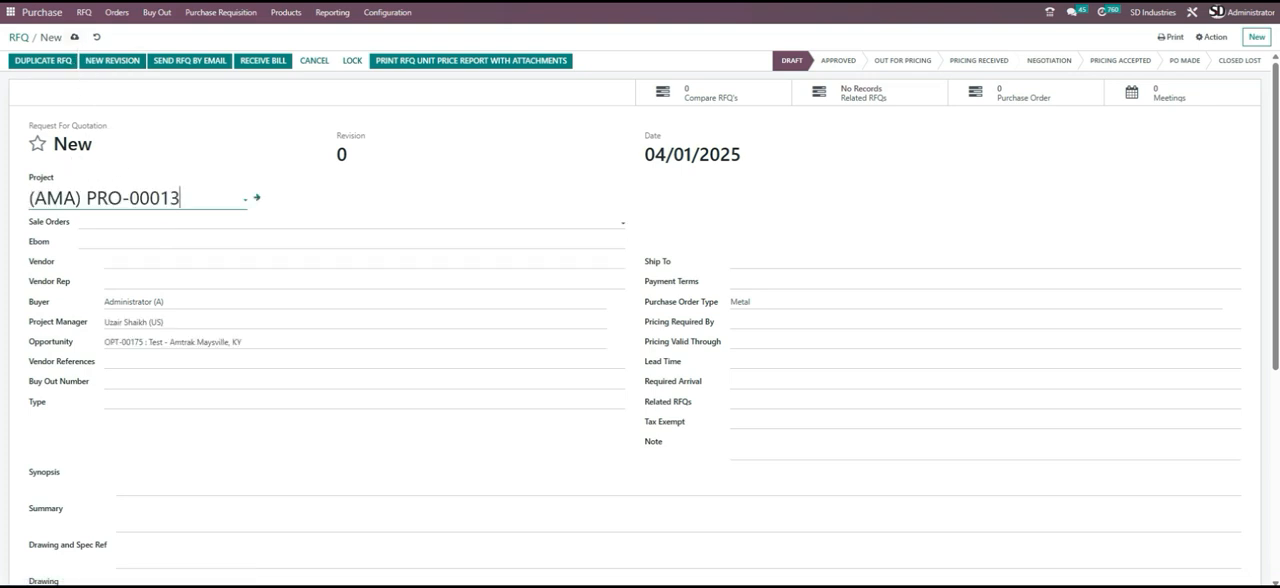
left_click(120, 223)
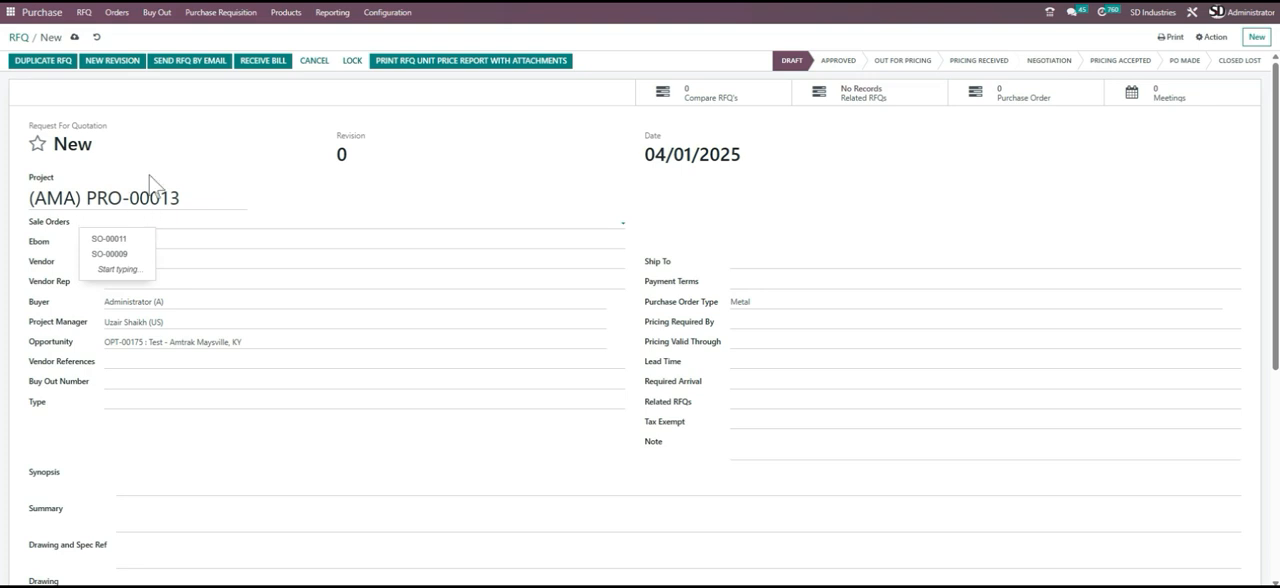
left_click(112, 255)
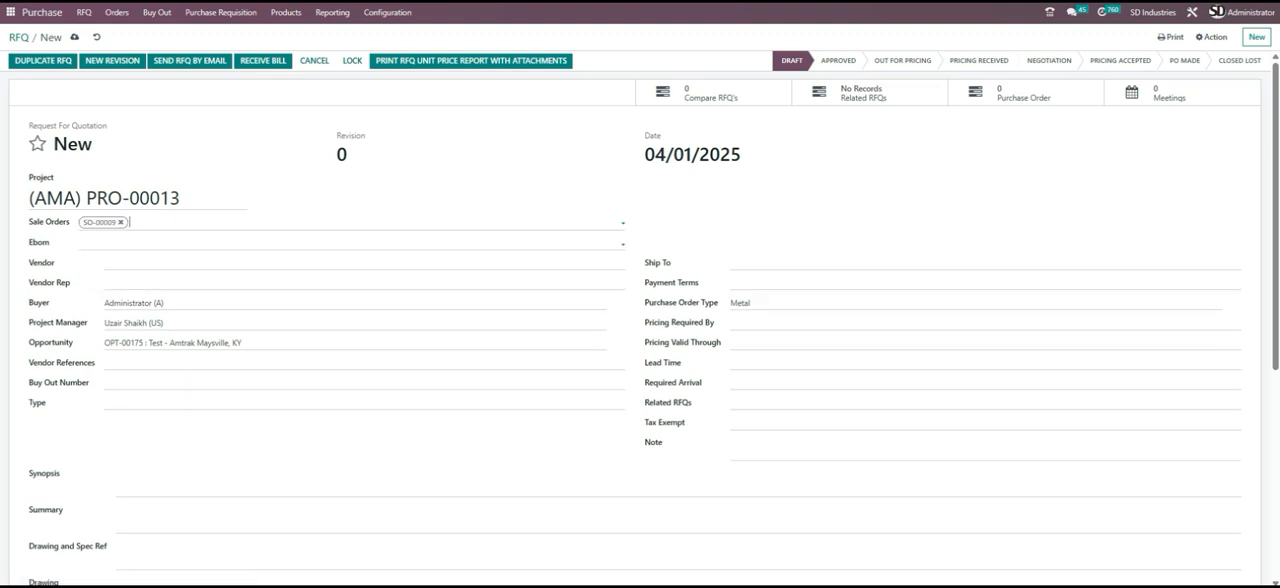
- Add EBOM-00020, EBOM-00021 and EBOM-00022 to the RFQ's Ebom field
left_click(168, 243)
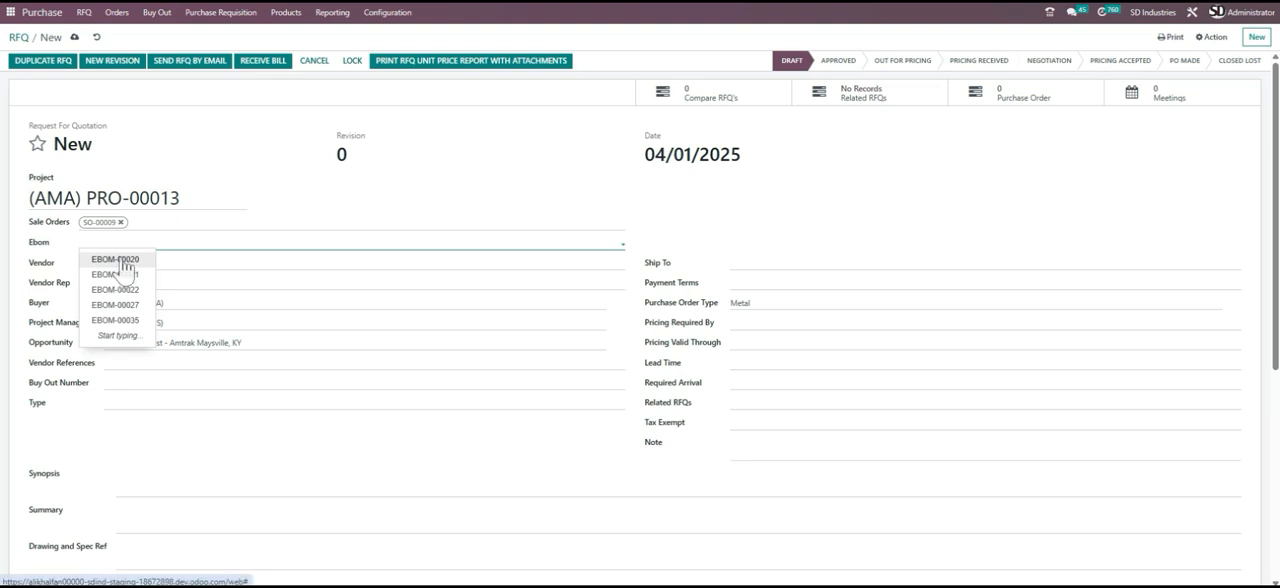
left_click(118, 260)
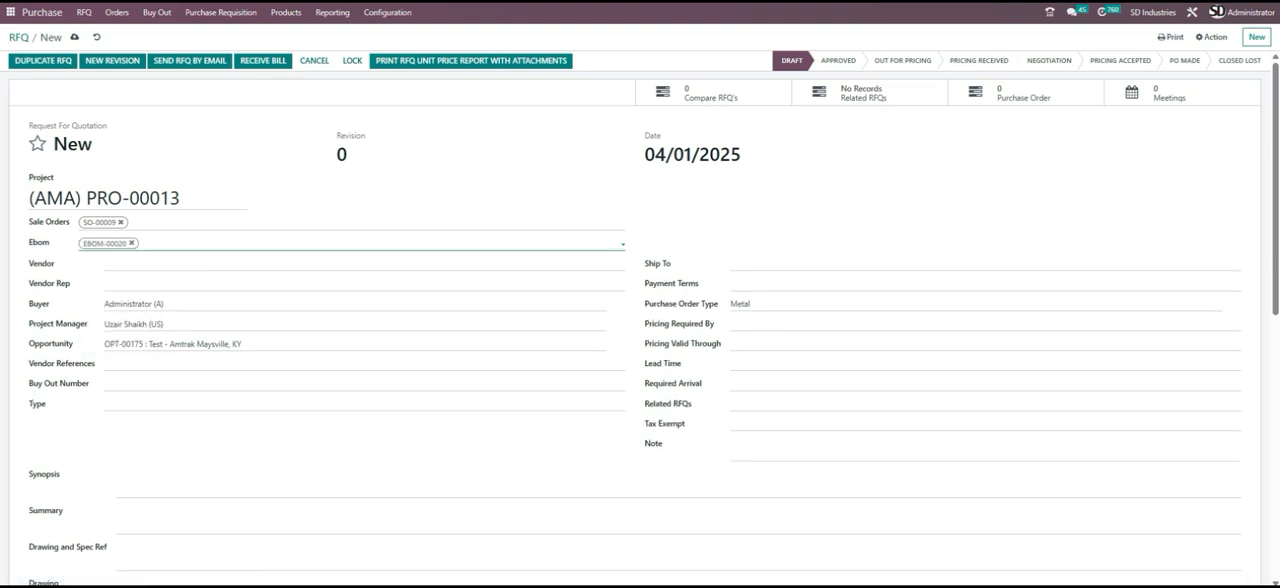
left_click(194, 242)
left_click(180, 259)
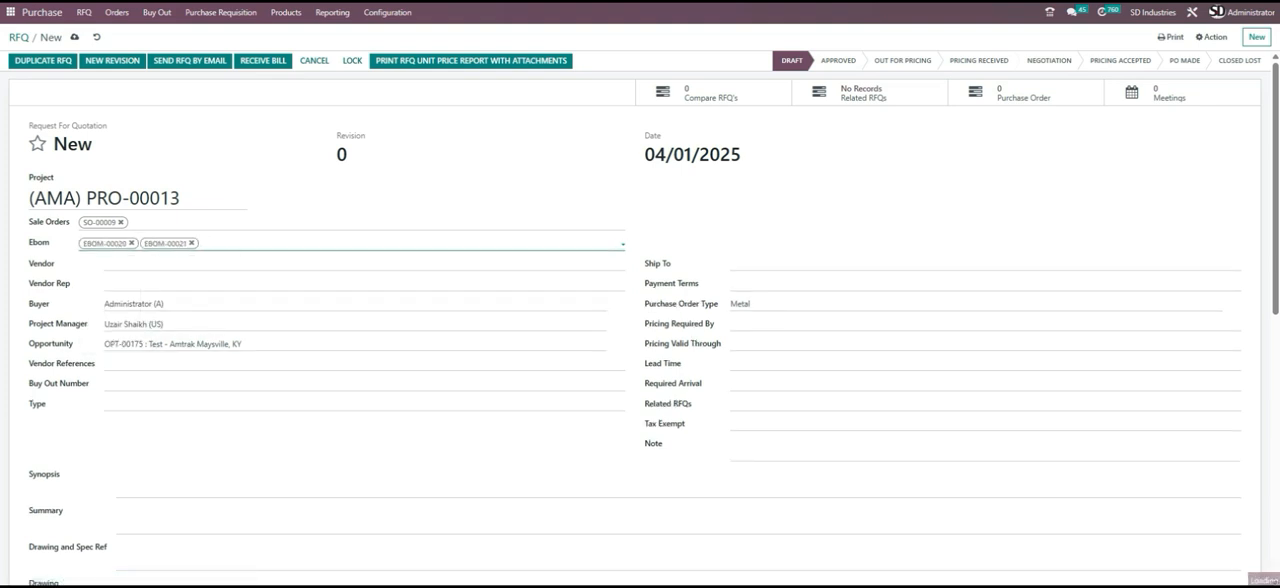
left_click(210, 245)
left_click(233, 260)
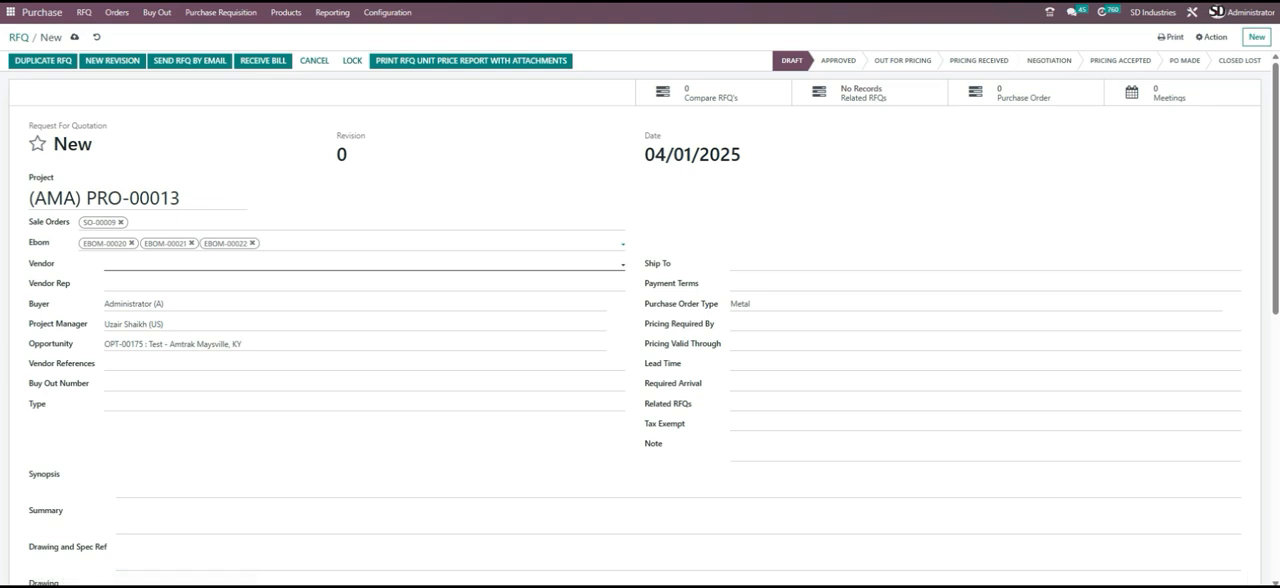
- Set the RFQ's vendor to Test and its Ship To contact to "test ship to"
left_click(230, 263)
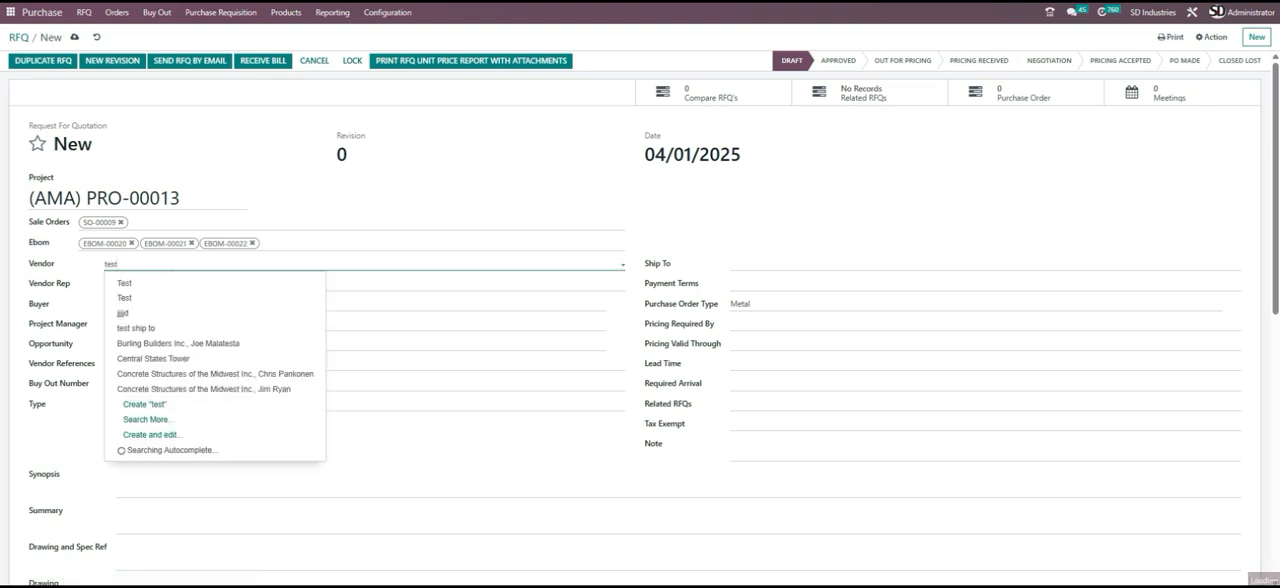
left_click(134, 284)
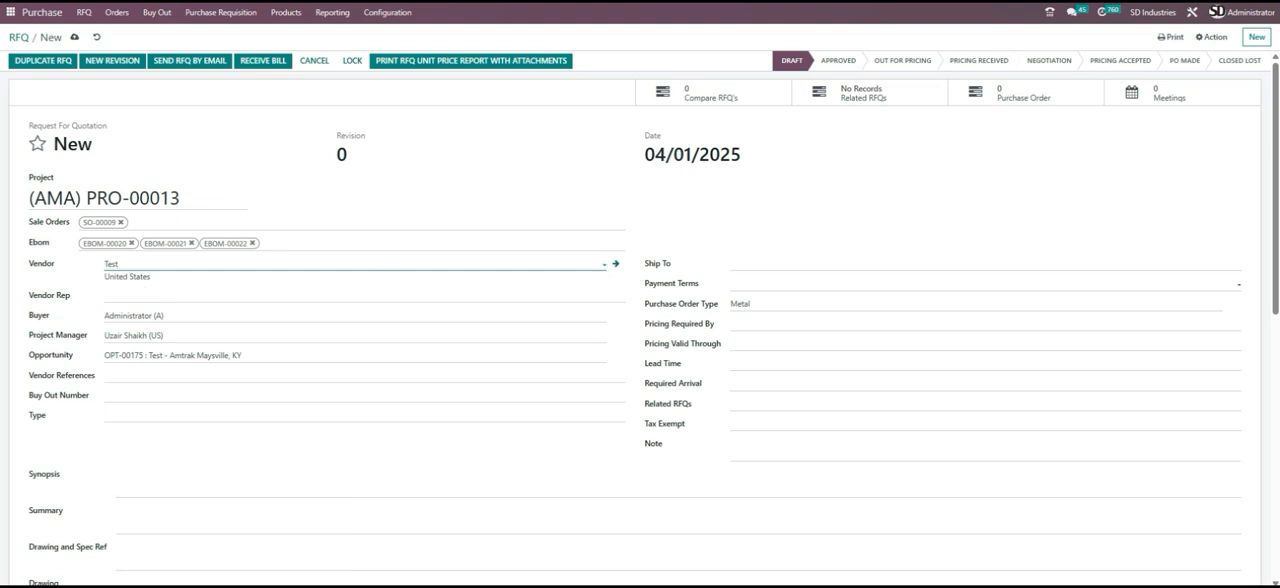
left_click(808, 264)
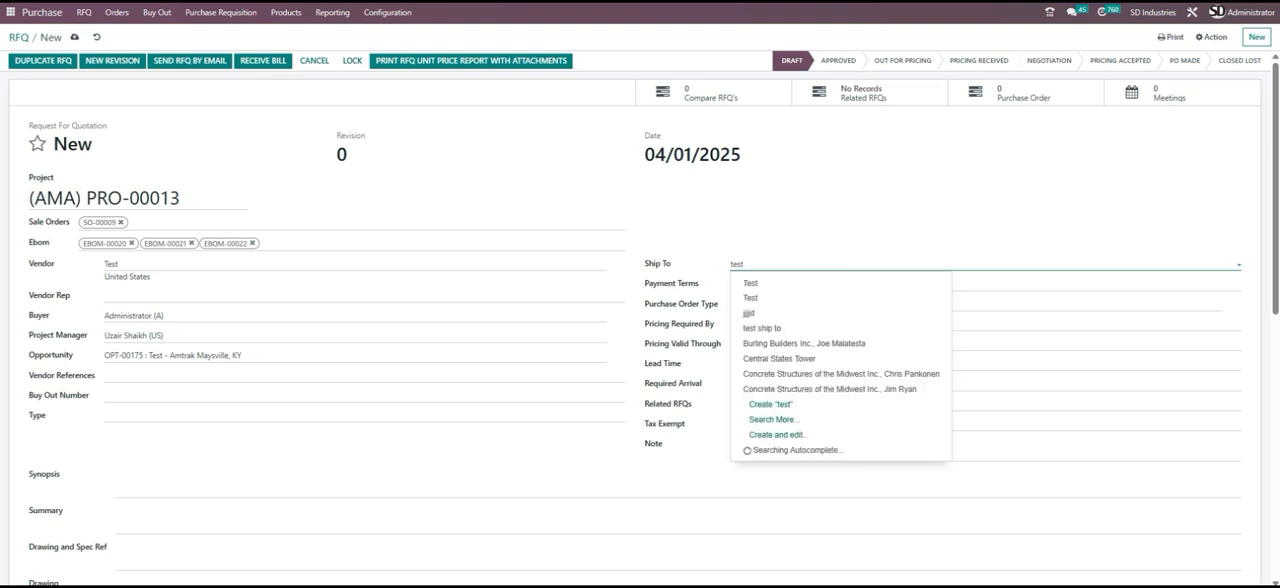
left_click(803, 330)
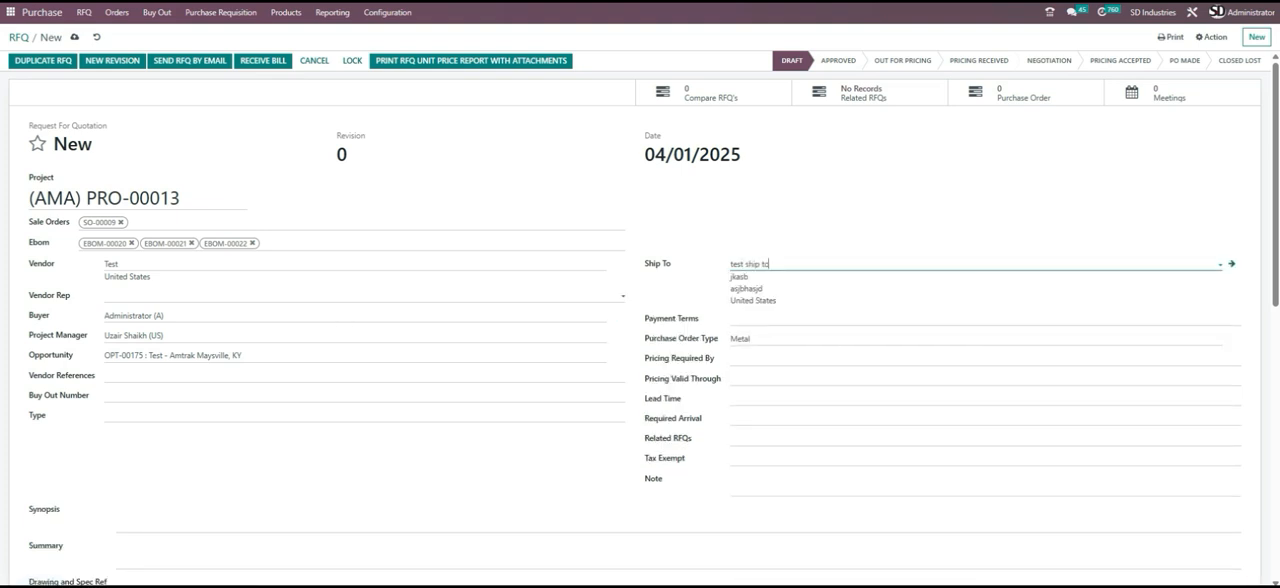
- Leave the vendor rep empty and choose Administrator (A) as both buyer and project manager
left_click(135, 296)
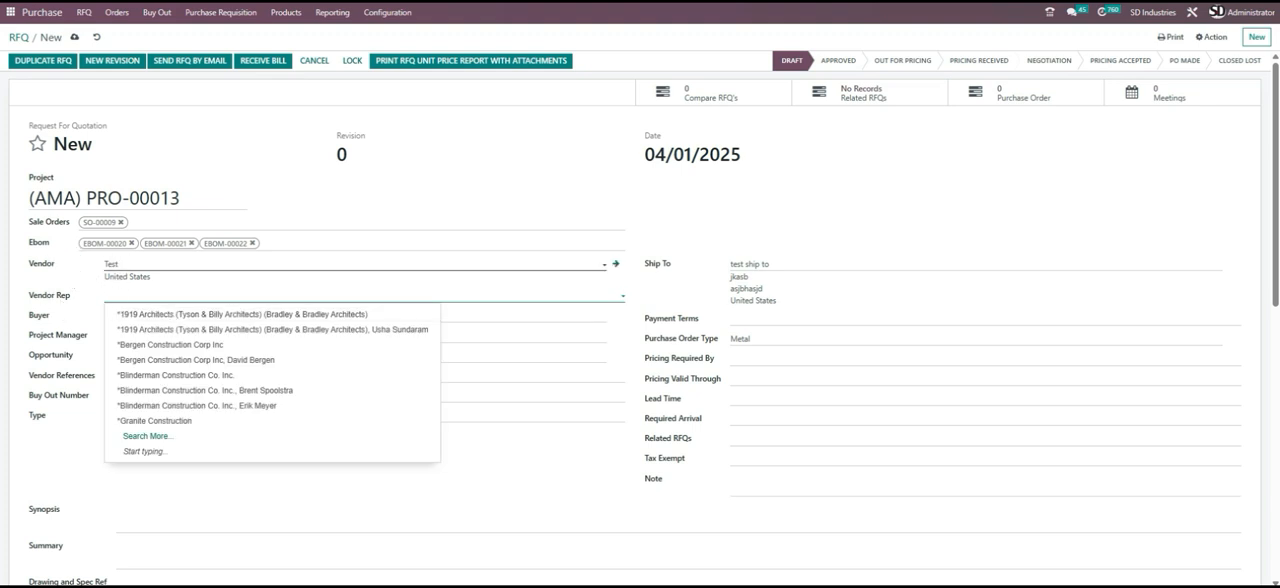
left_click(140, 296)
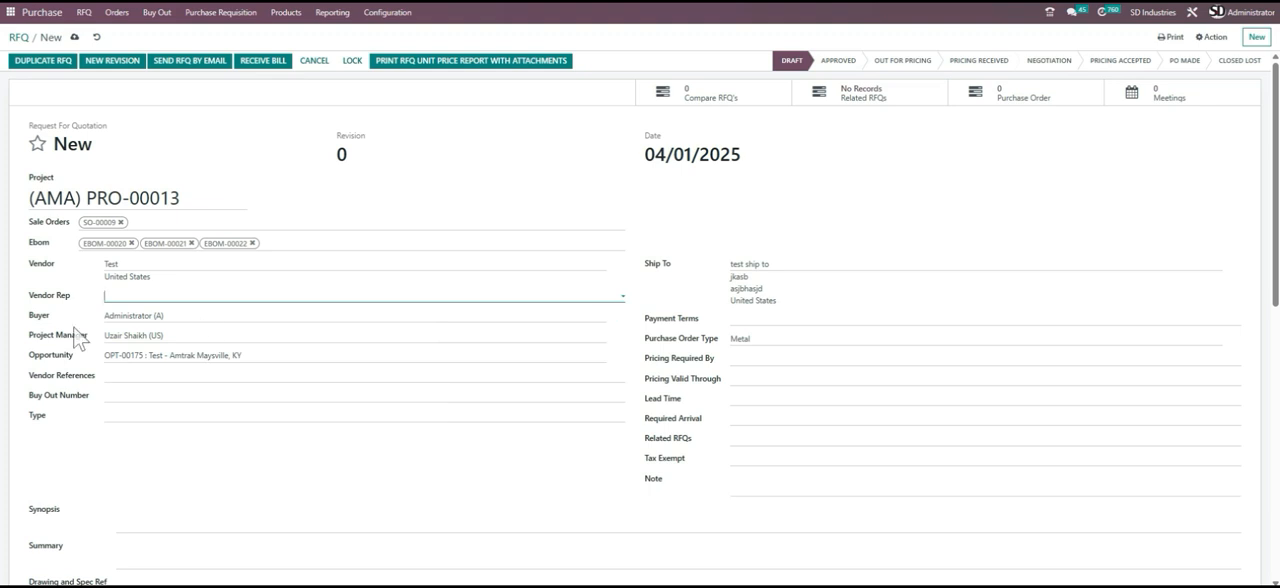
left_click(150, 316)
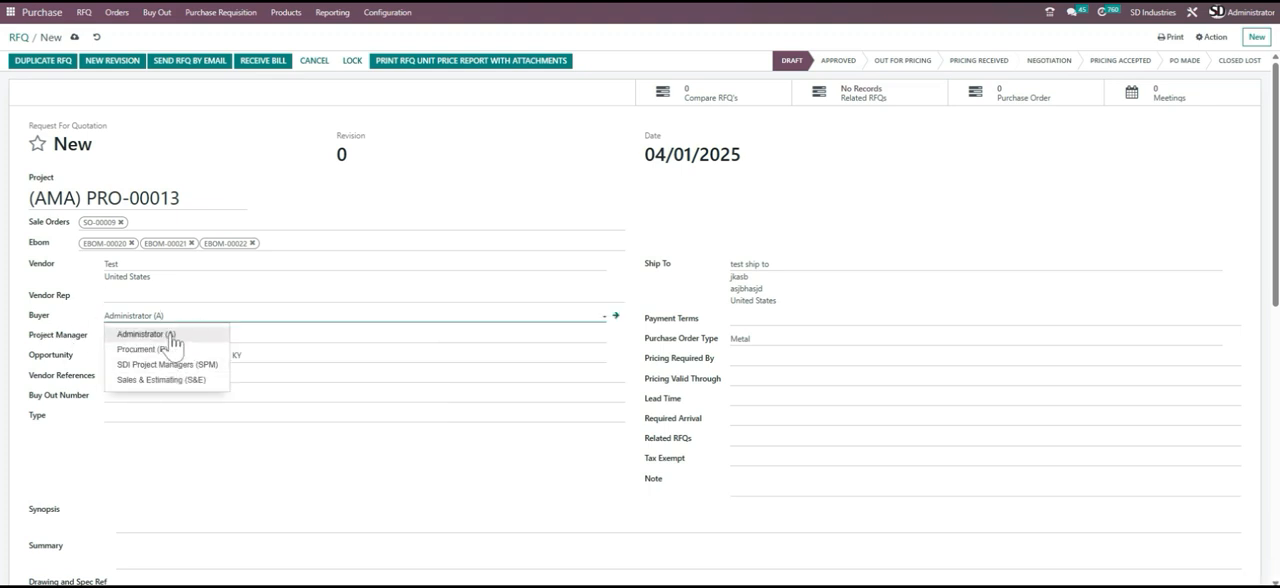
left_click(160, 335)
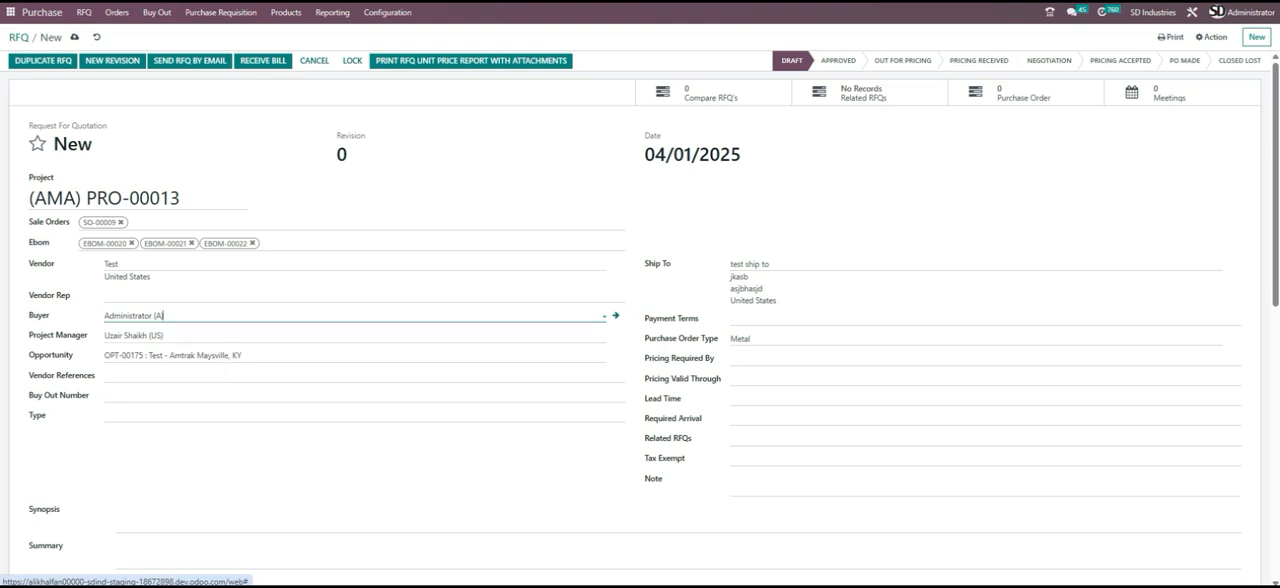
left_click(182, 336)
left_click(160, 351)
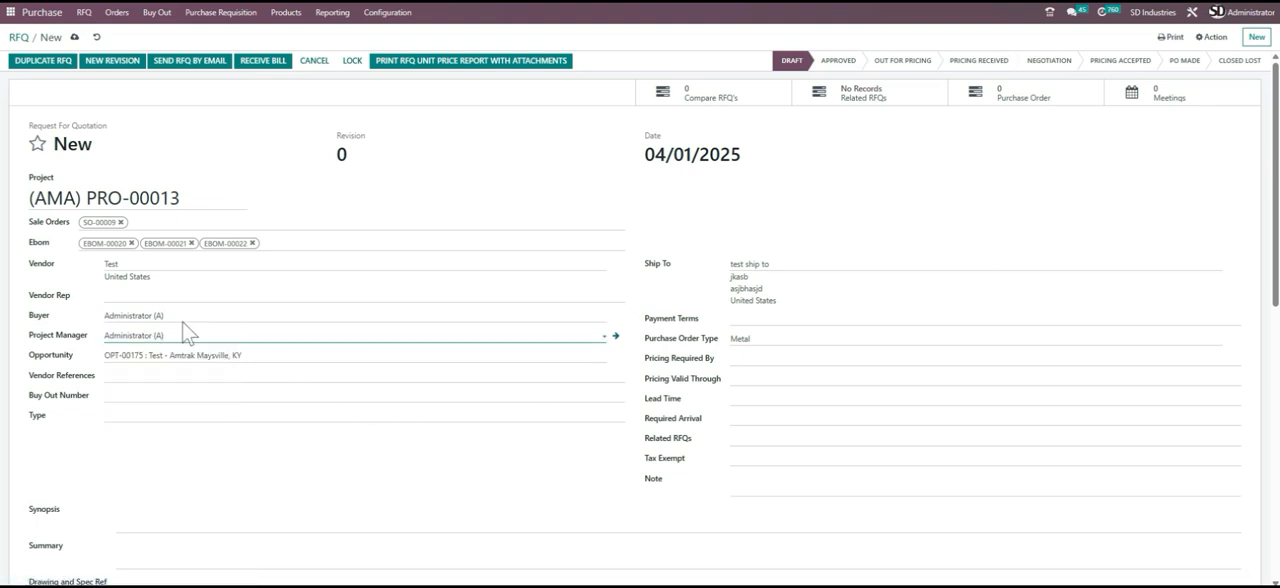
left_click(163, 336)
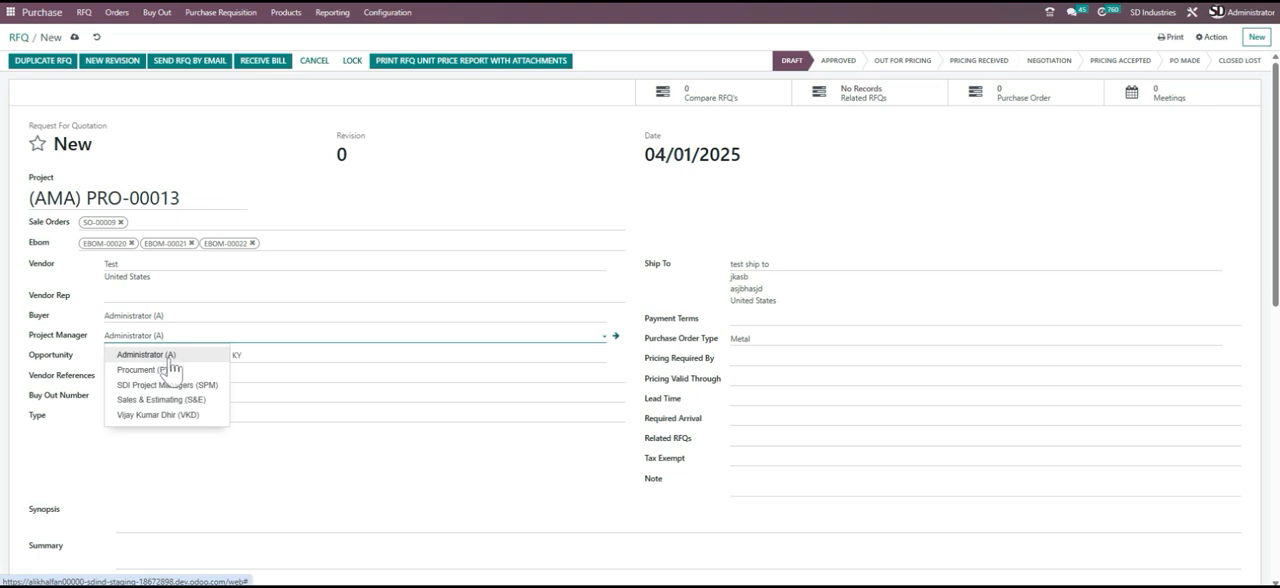
key("Escape")
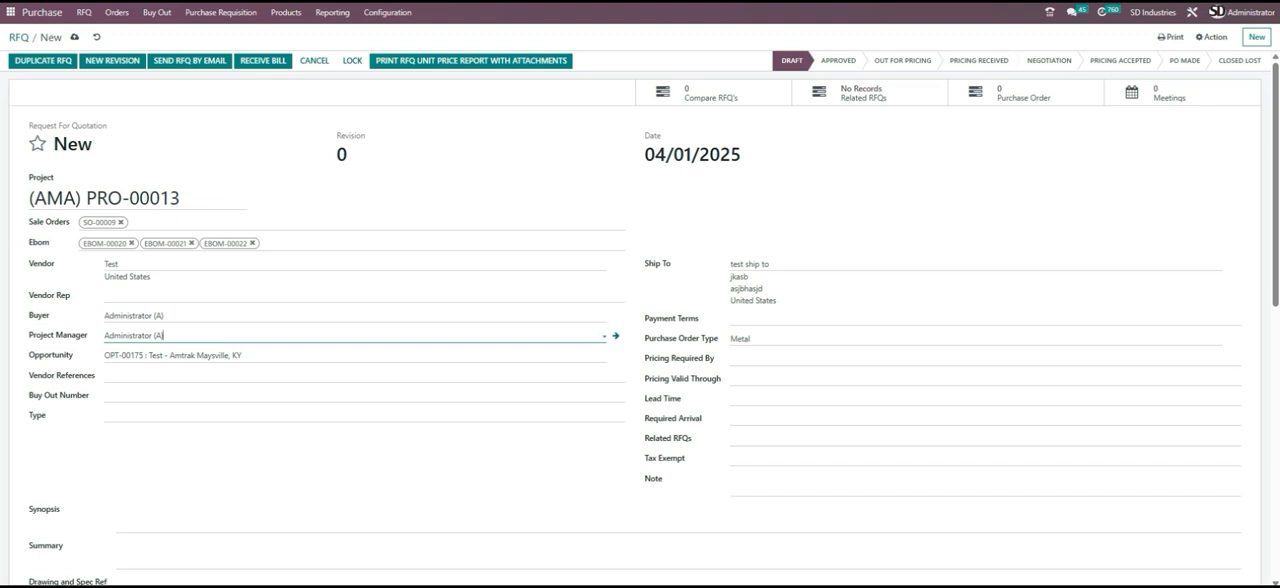
- Leave the vendor references and buy out number empty and set the RFQ type to Manufacturing
left_click(180, 376)
left_click(150, 396)
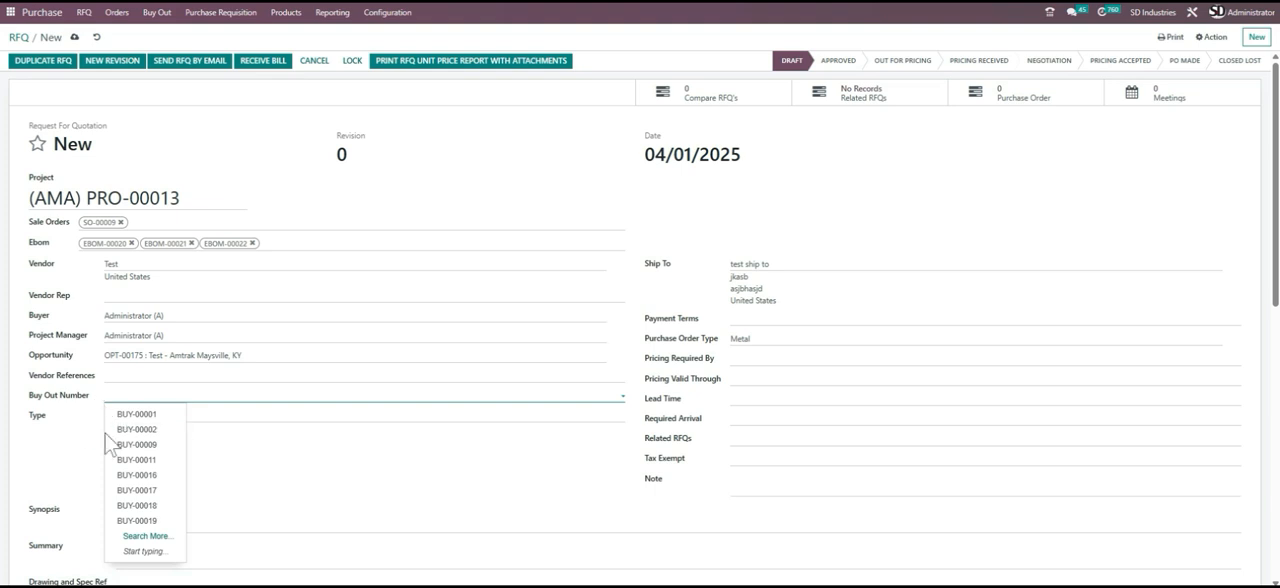
left_click(66, 431)
left_click(145, 415)
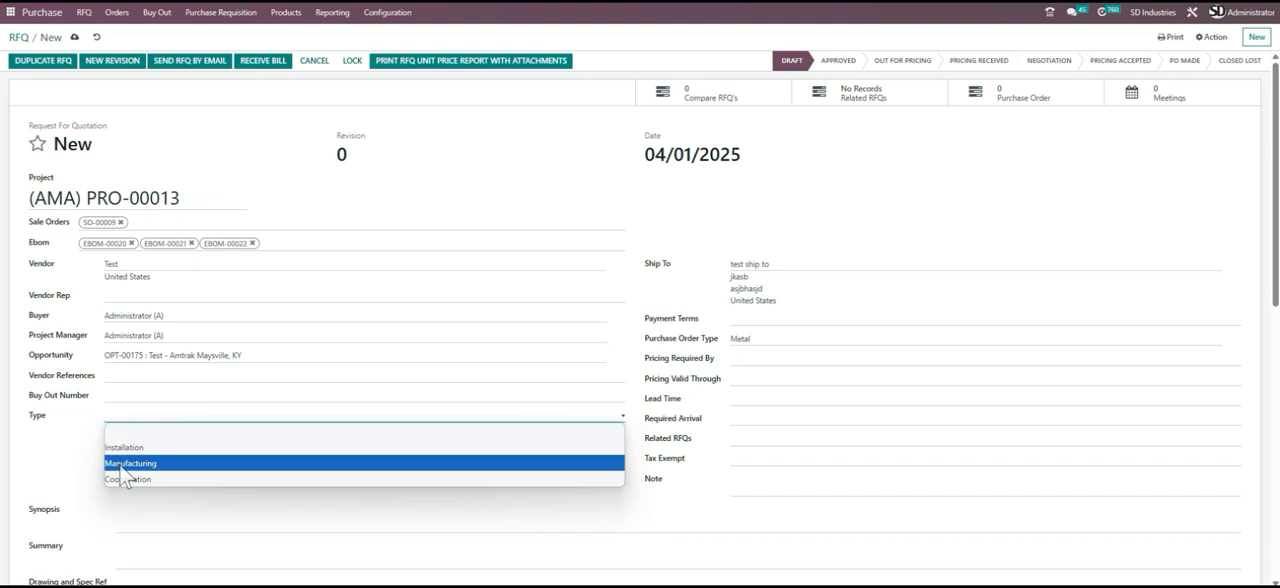
left_click(122, 464)
left_click(155, 418)
left_click(157, 462)
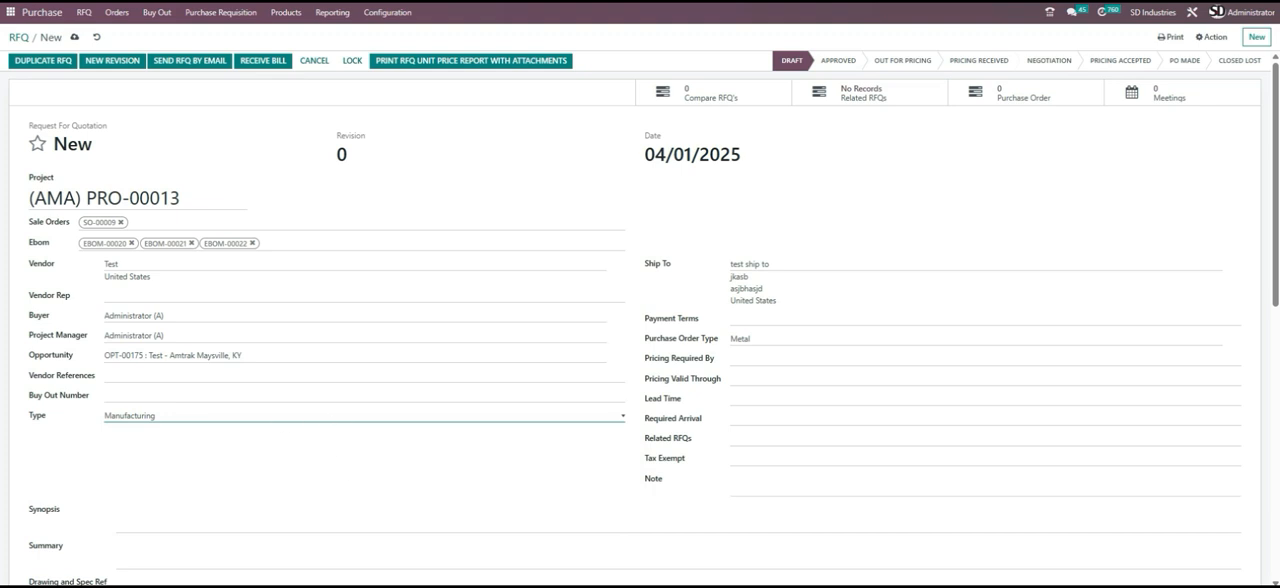
- Set the payment terms to 30 Days and the purchase order type to Metal
left_click(790, 319)
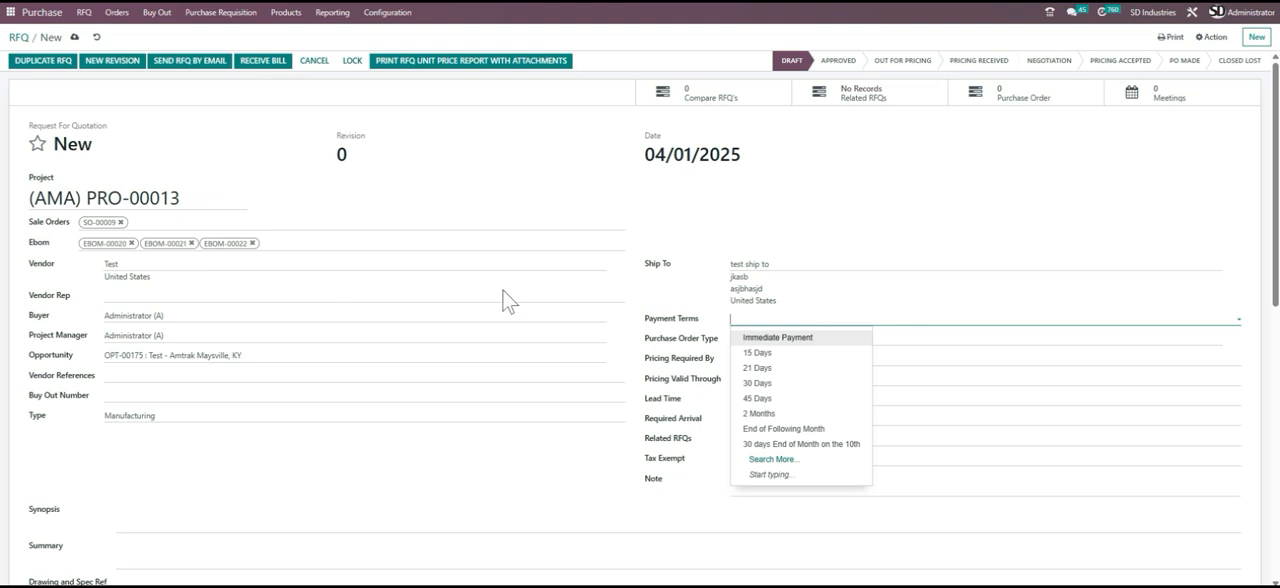
left_click(797, 383)
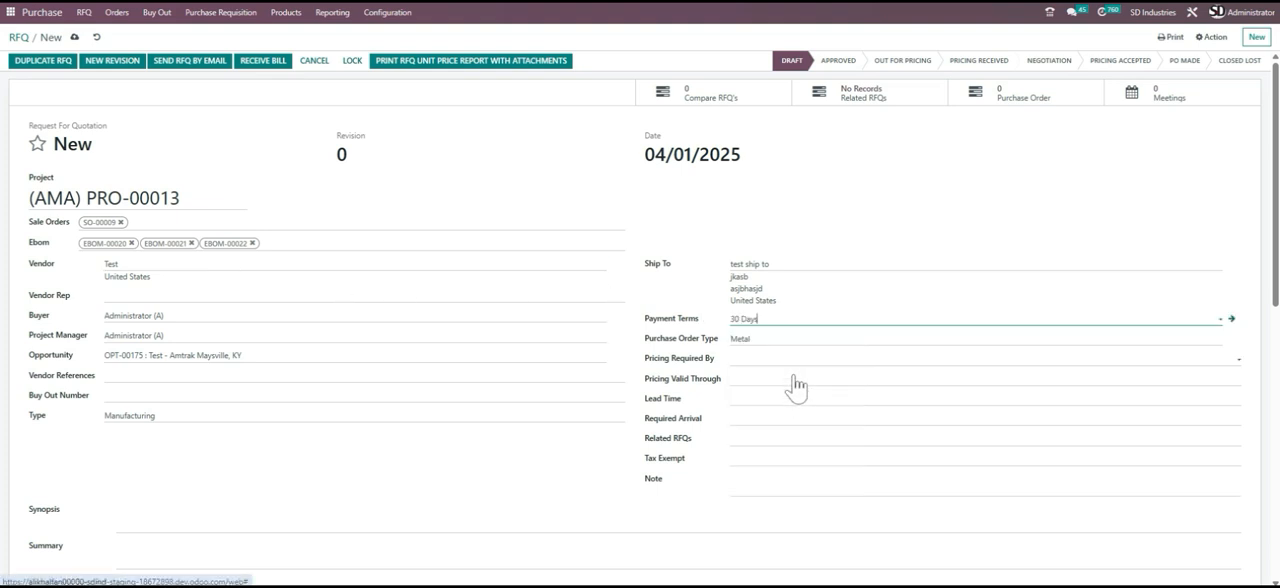
left_click(775, 339)
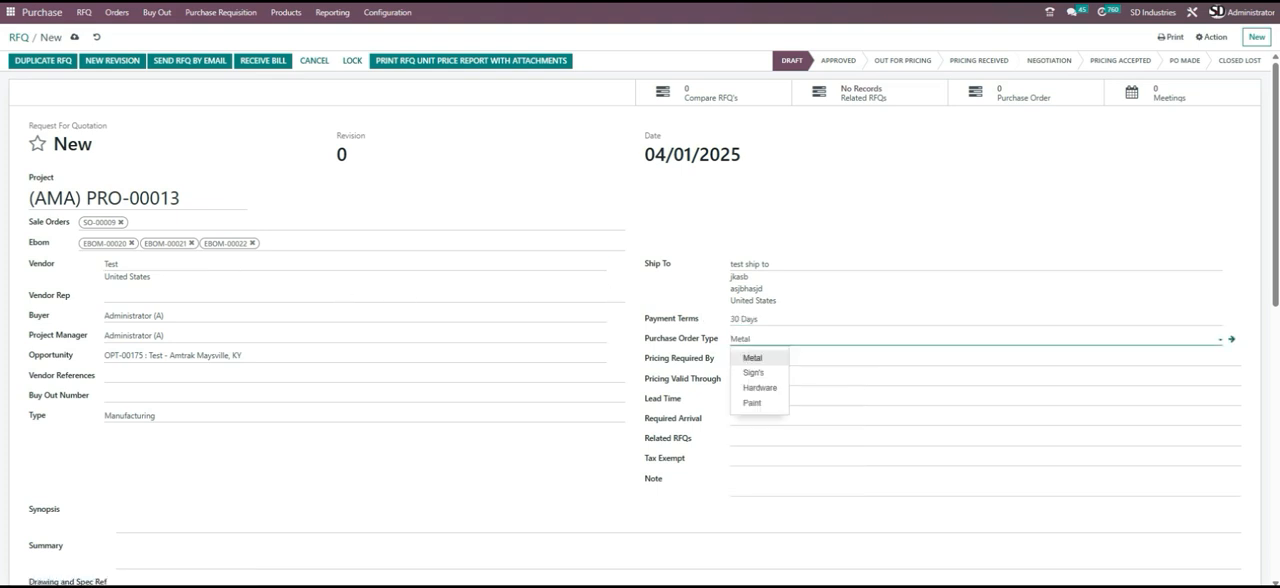
left_click(770, 360)
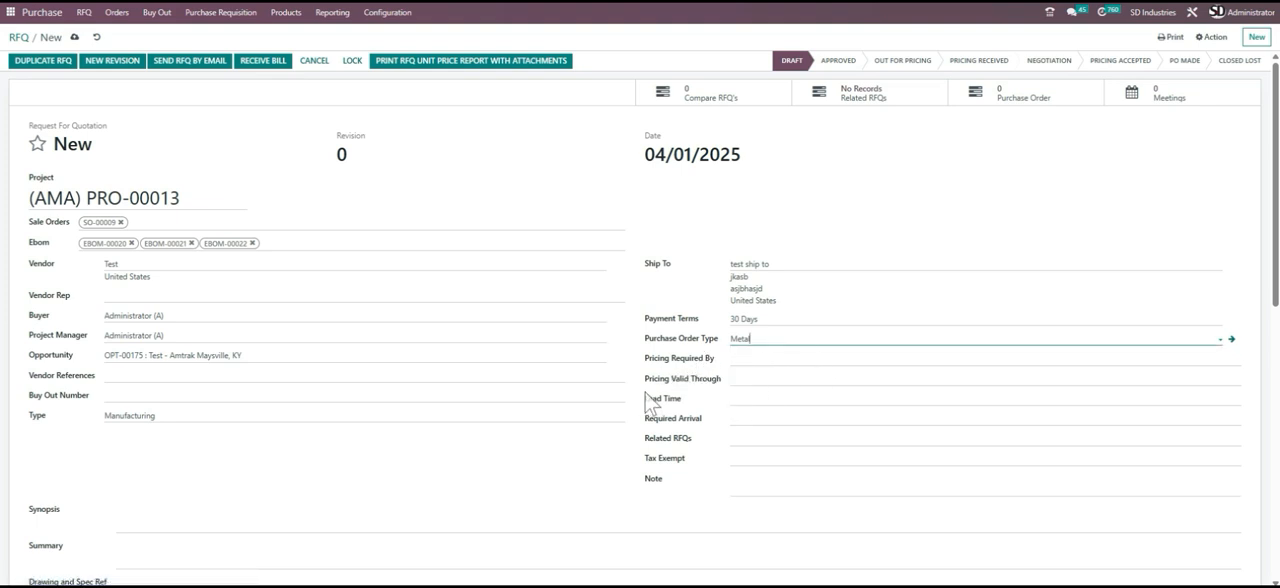
- Leave the pricing dates and lead time empty and set the required arrival date to 04/30/2025
left_click(762, 380)
left_click(932, 362)
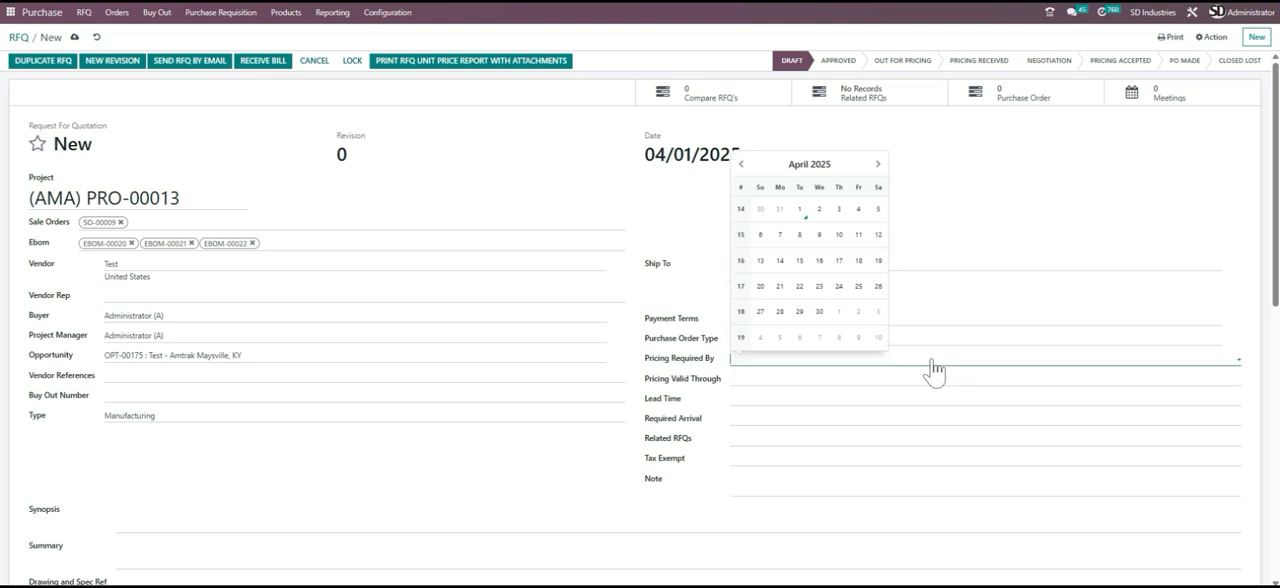
left_click(784, 396)
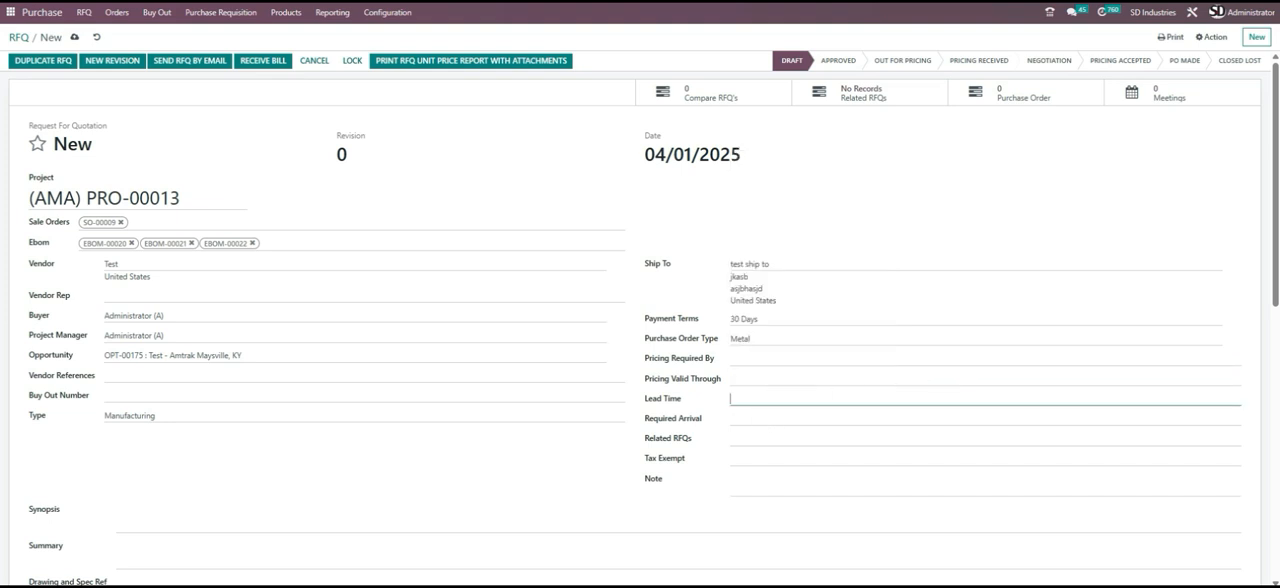
left_click(755, 422)
left_click(819, 371)
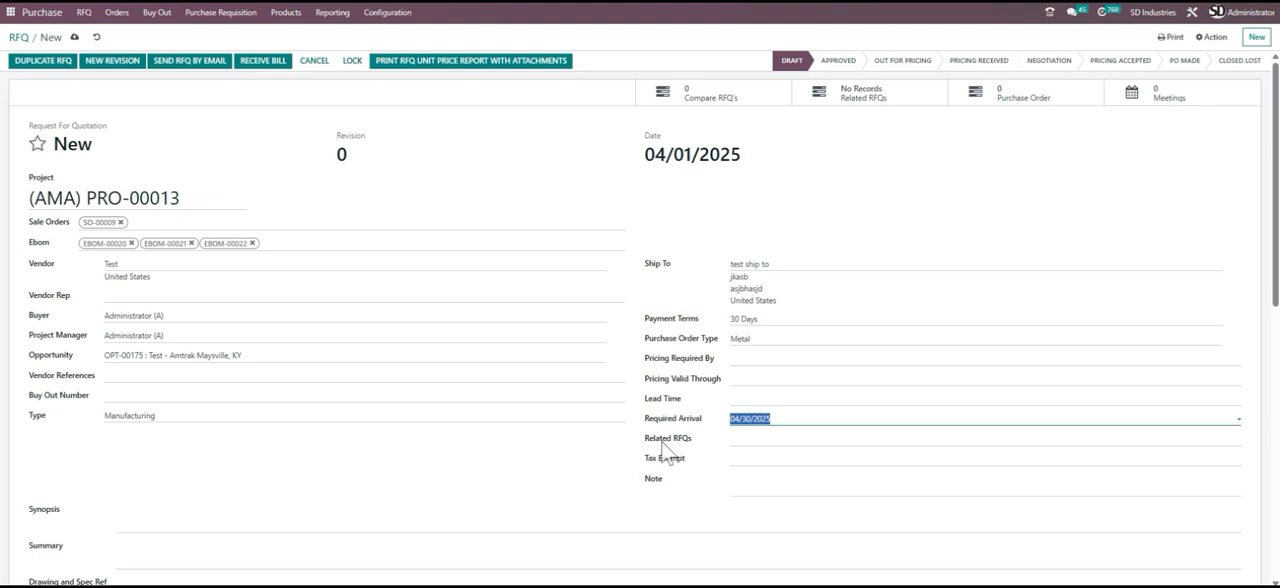
- Set Tax Exempt to Yes and place the cursor in the Note field
left_click(791, 463)
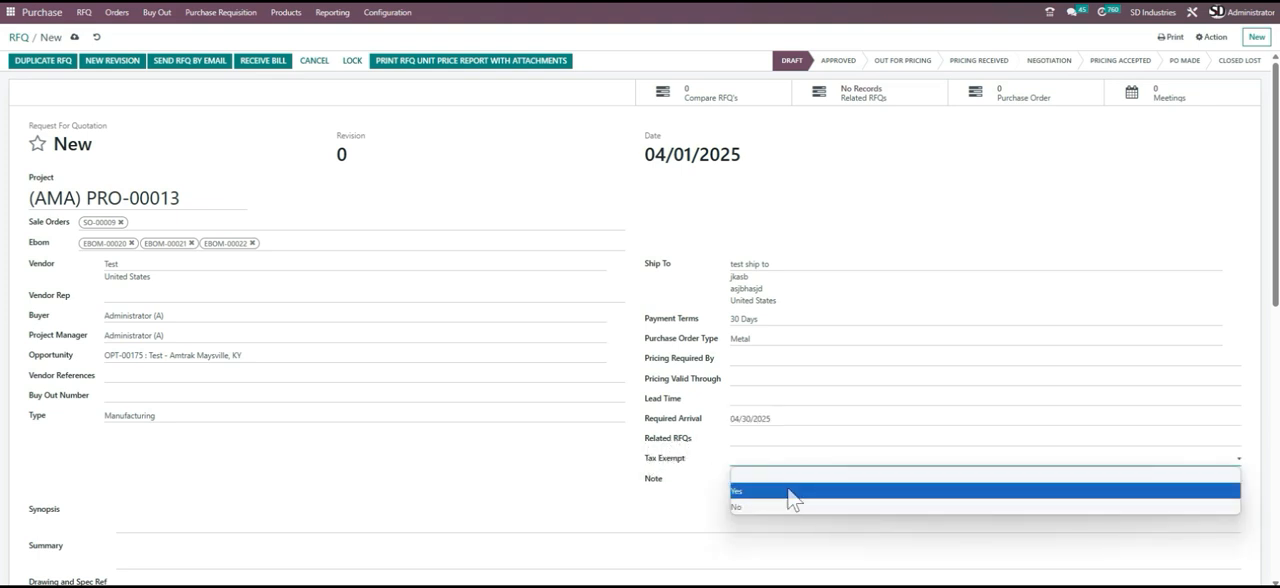
left_click(776, 494)
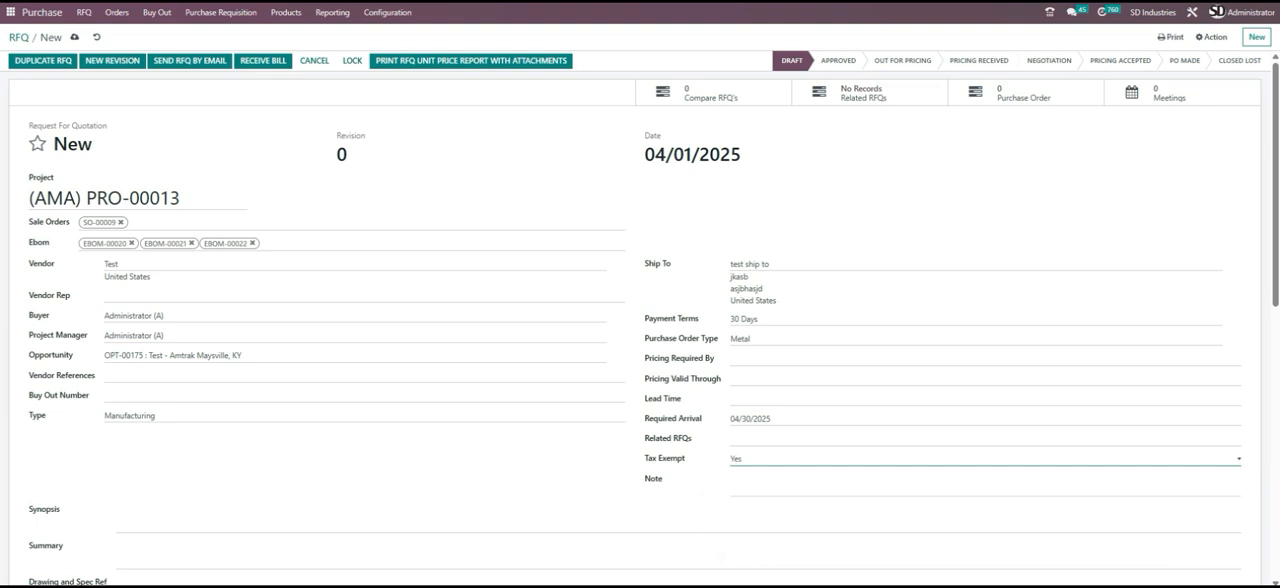
left_click(760, 480)
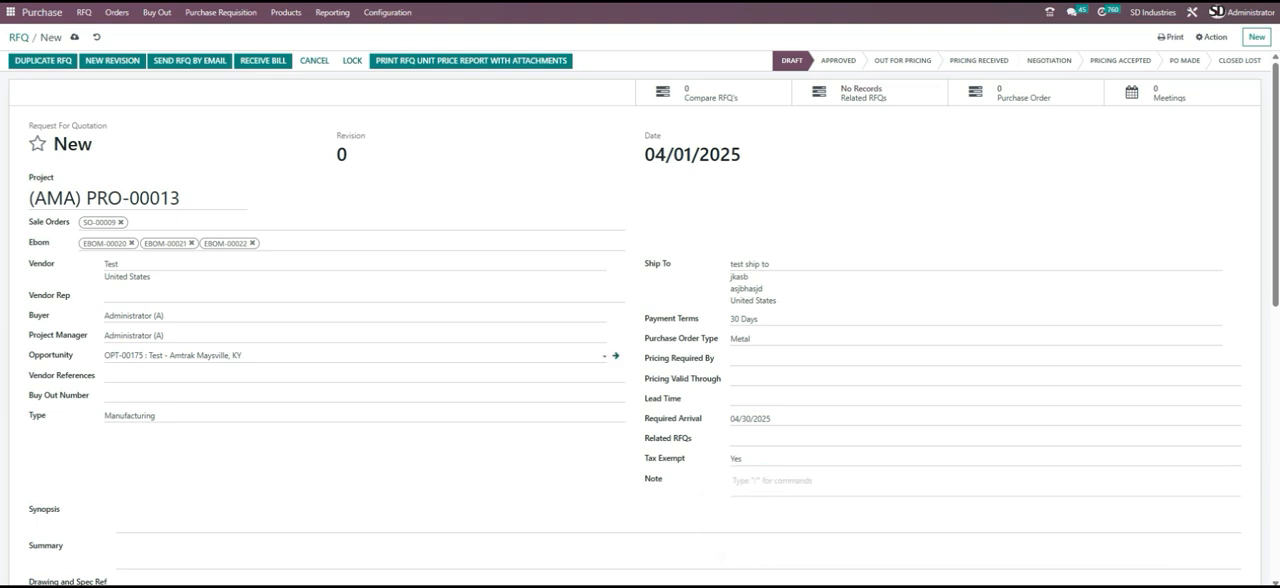
- Go through the Synopsis, Summary and Drawing and Spec Ref fields, leaving them empty
scroll(476, 370, "down", 3)
left_click(118, 282)
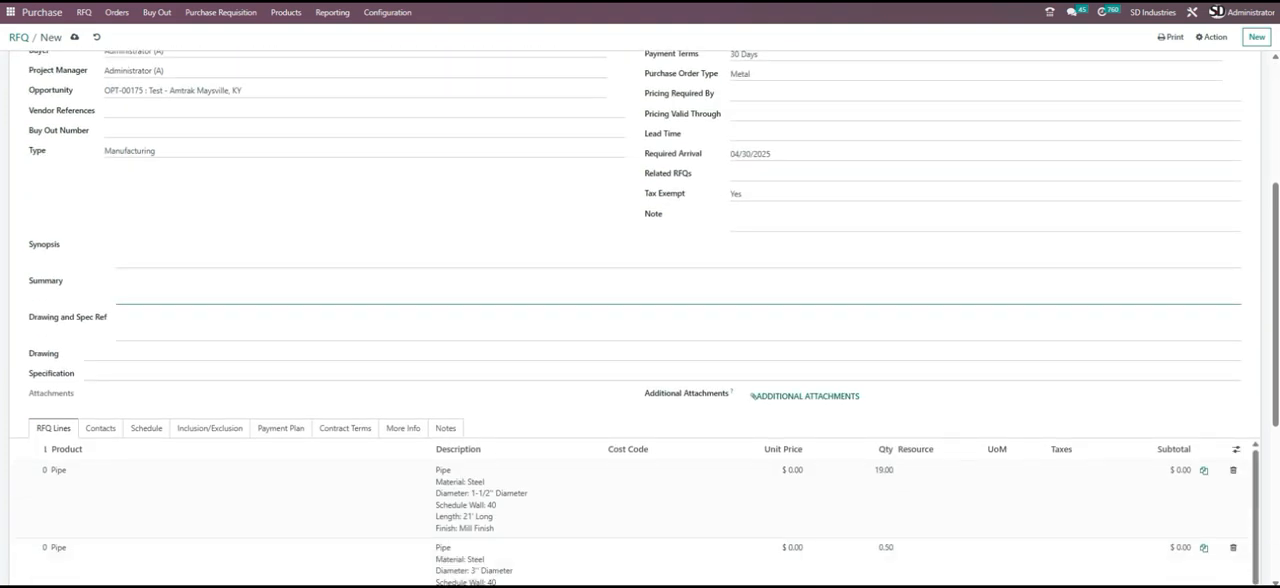
left_click(118, 250)
left_click(113, 335)
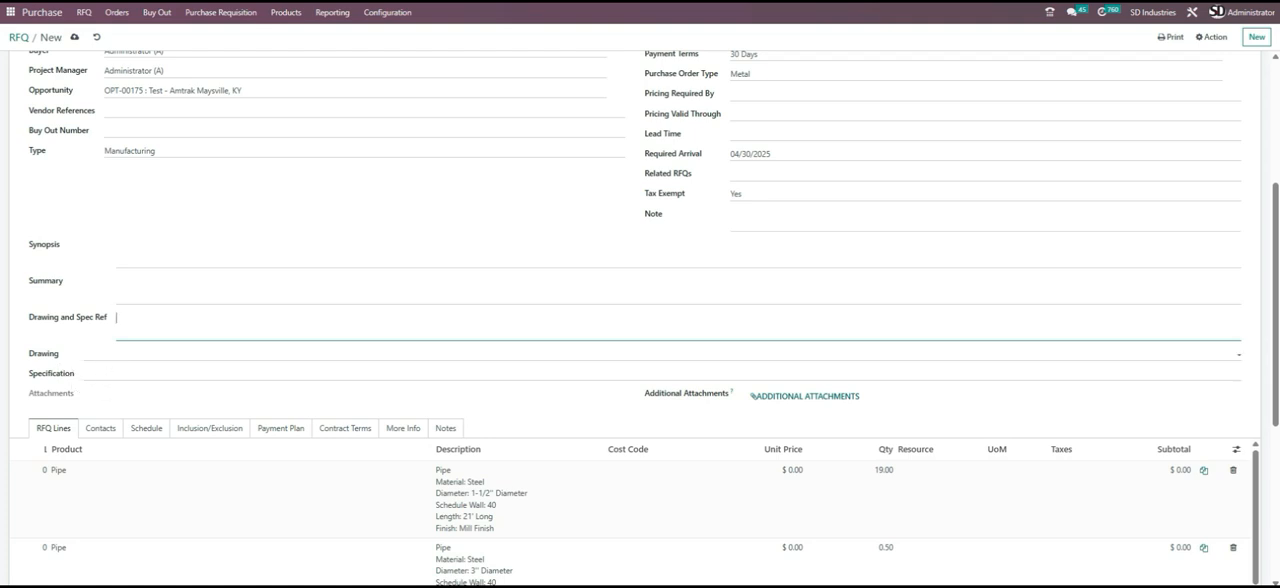
- Add the Guardrails and Installation Drawings - Stair drawings to the request for quotation
left_click(148, 354)
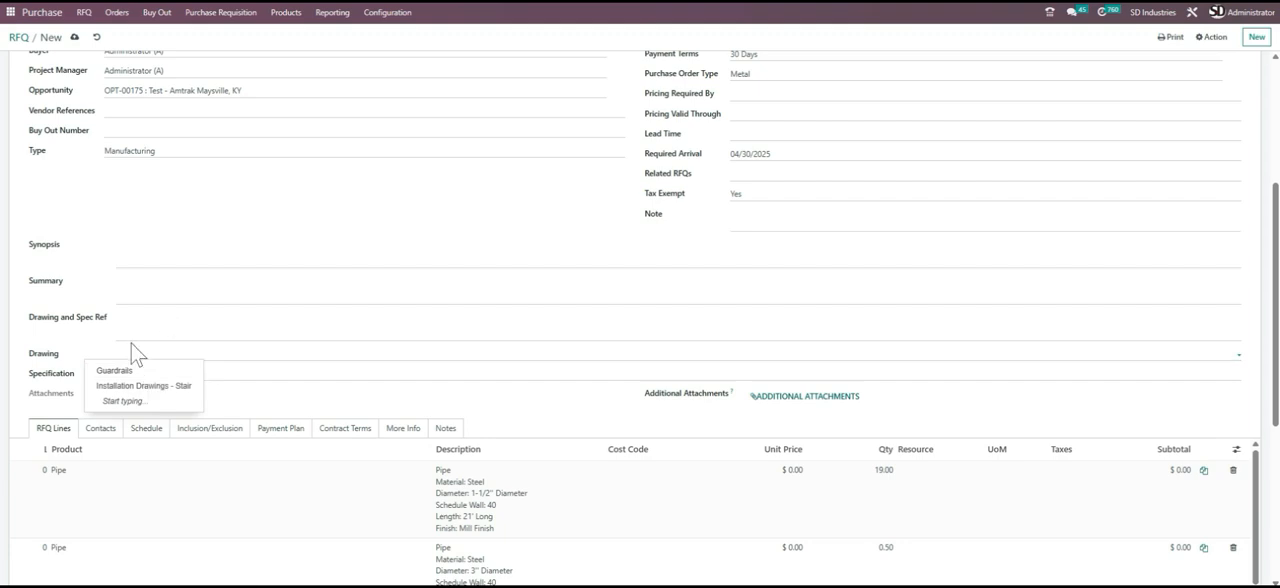
scroll(136, 354, "up", 5)
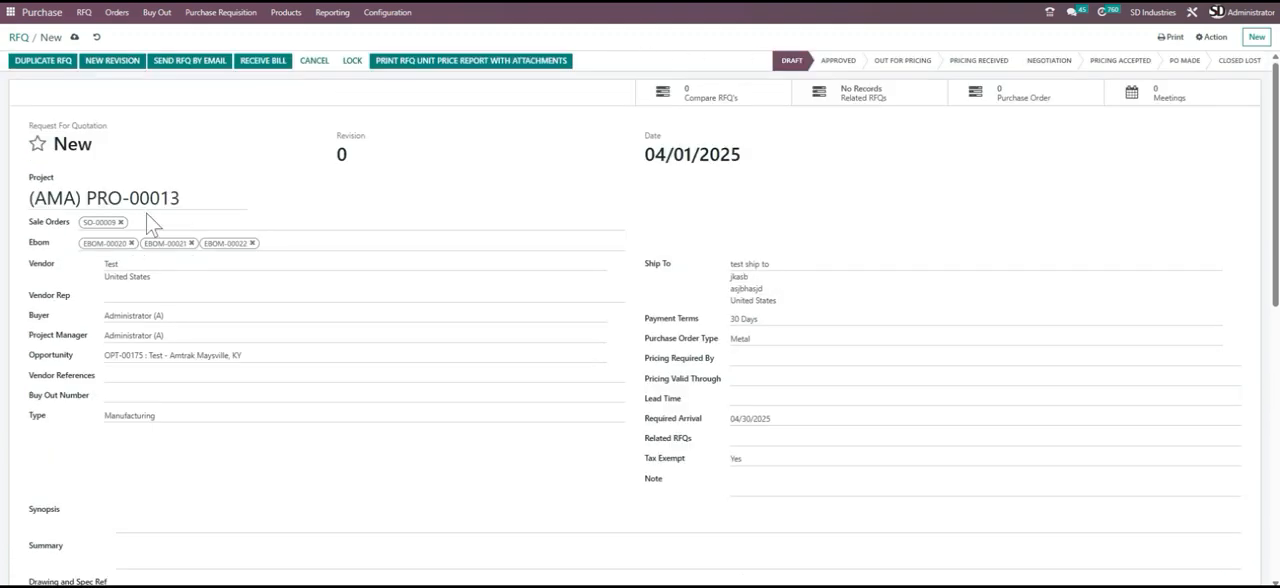
scroll(157, 280, "down", 5)
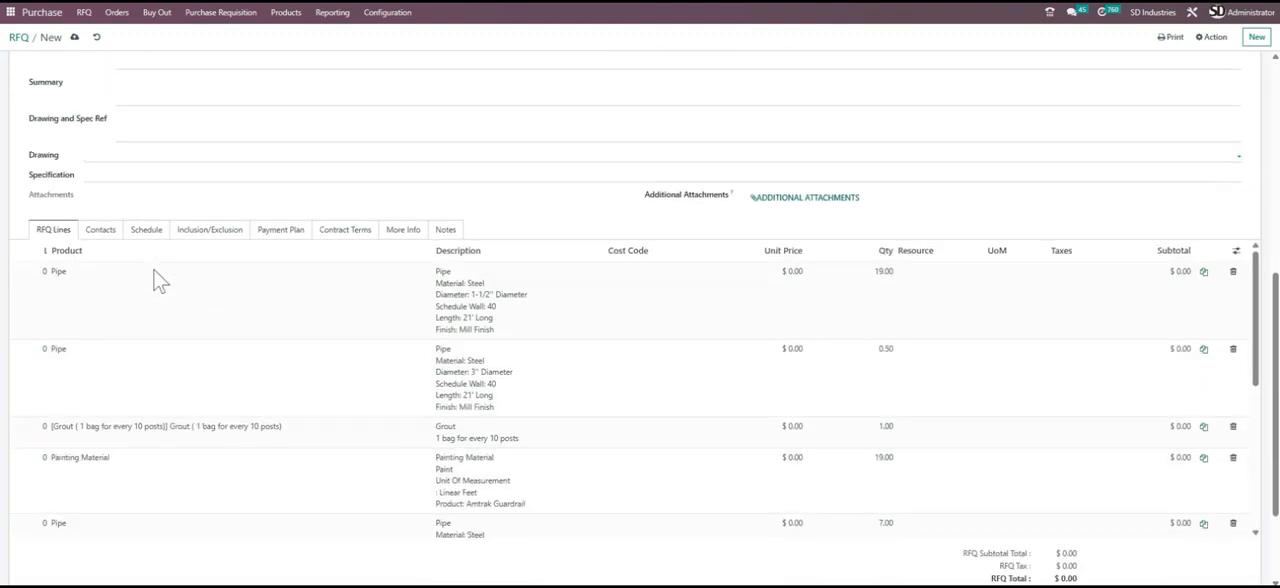
scroll(151, 274, "up", 2)
left_click(112, 289)
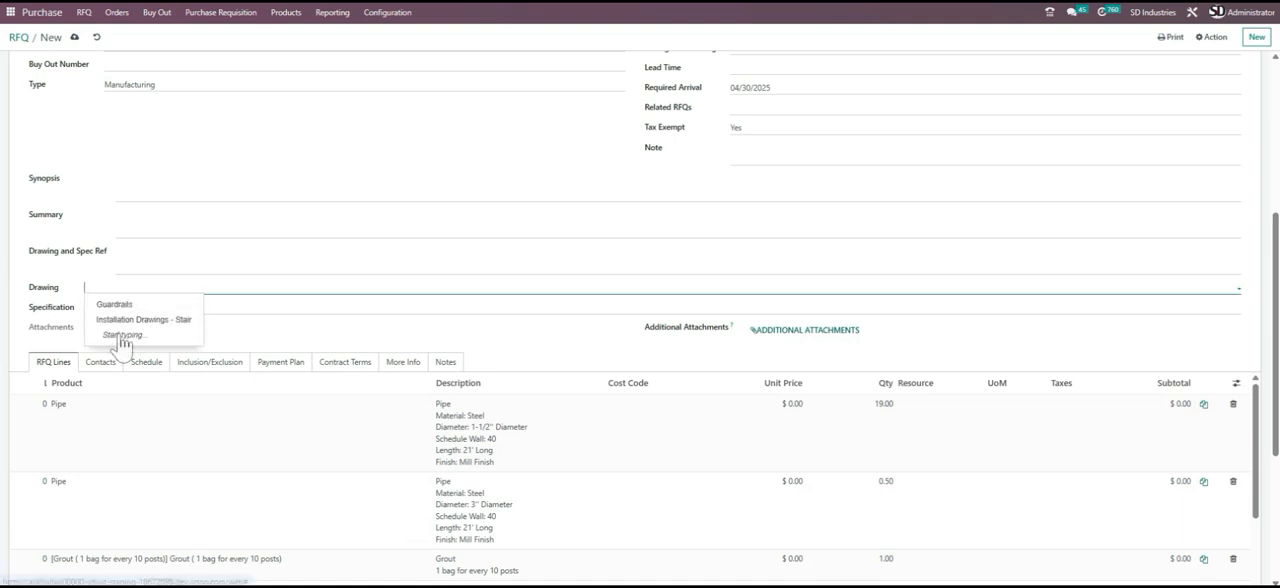
left_click(126, 306)
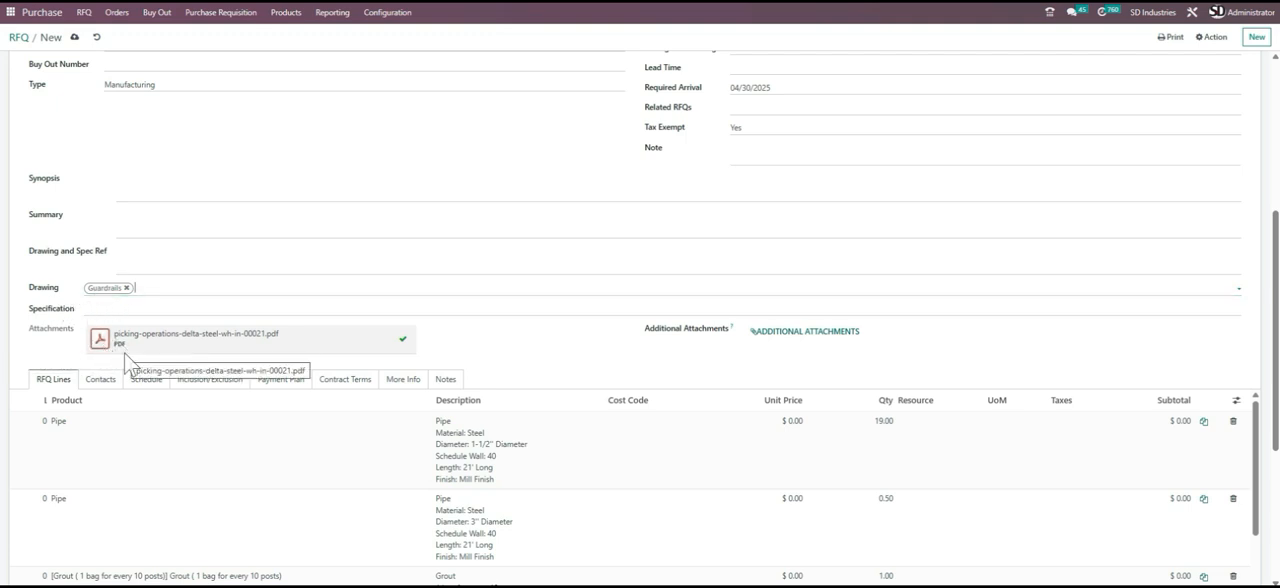
left_click(161, 294)
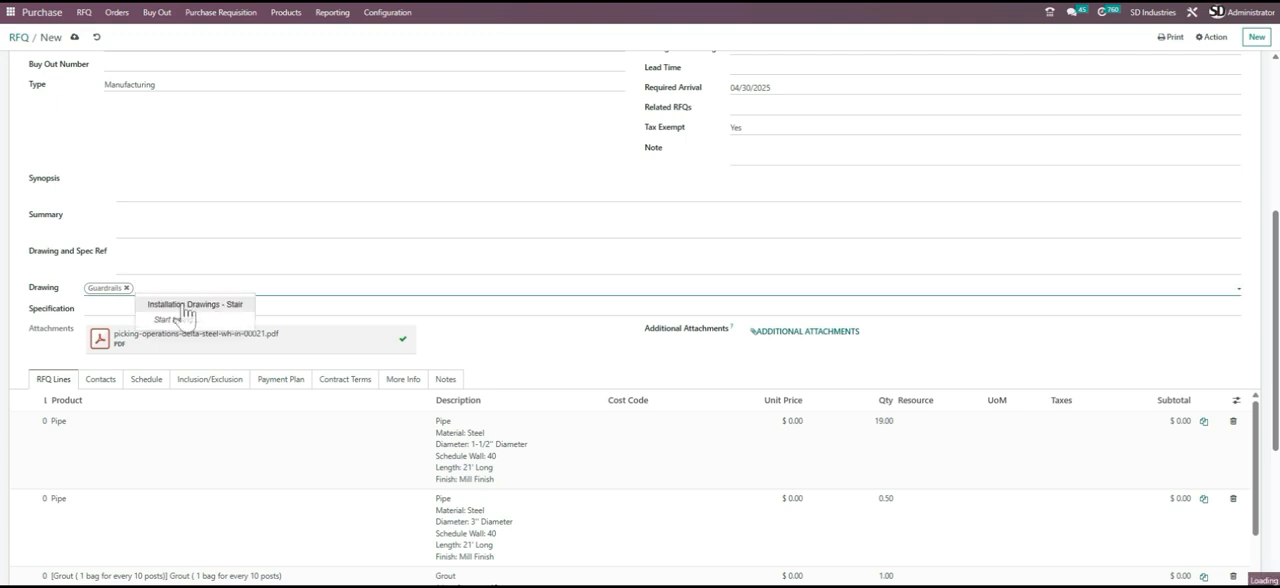
left_click(161, 295)
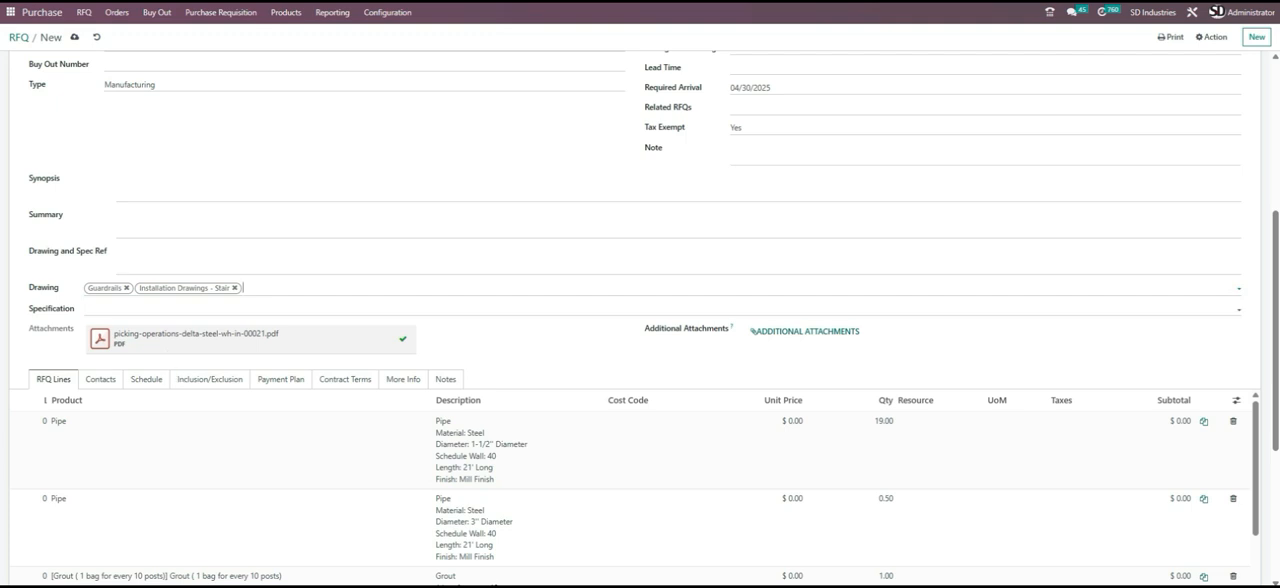
- Check which specifications are available and leave the Specification field empty
left_click(182, 309)
left_click(118, 309)
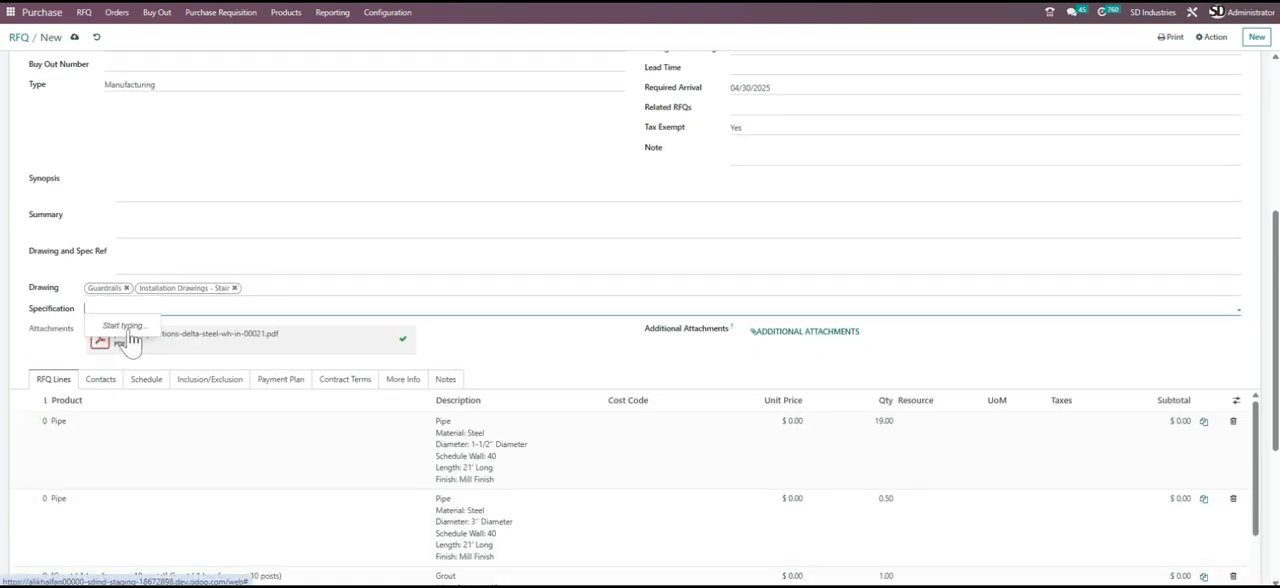
left_click(121, 361)
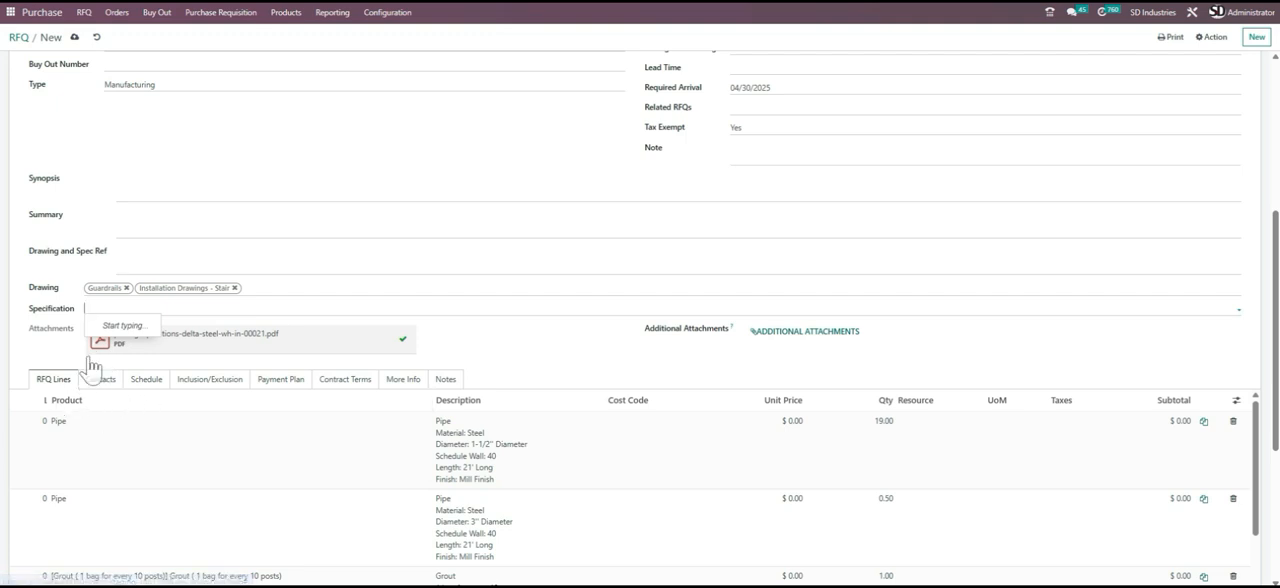
left_click(720, 351)
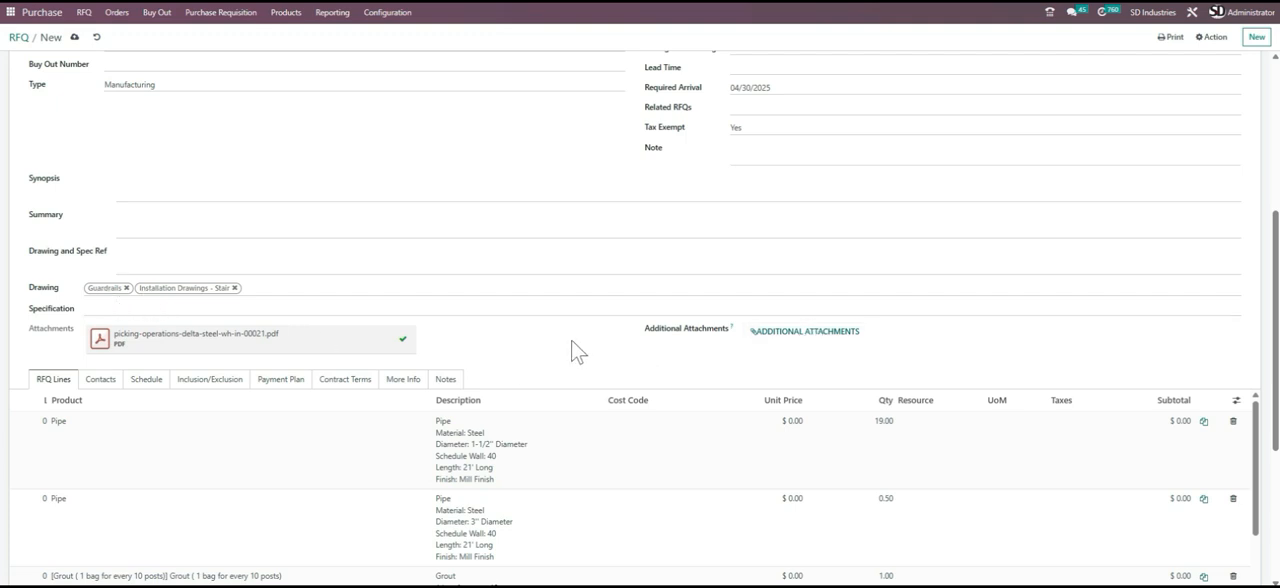
- Look through the RFQ lines, examining the products with their descriptions, quantities and prices
scroll(297, 410, "down", 3)
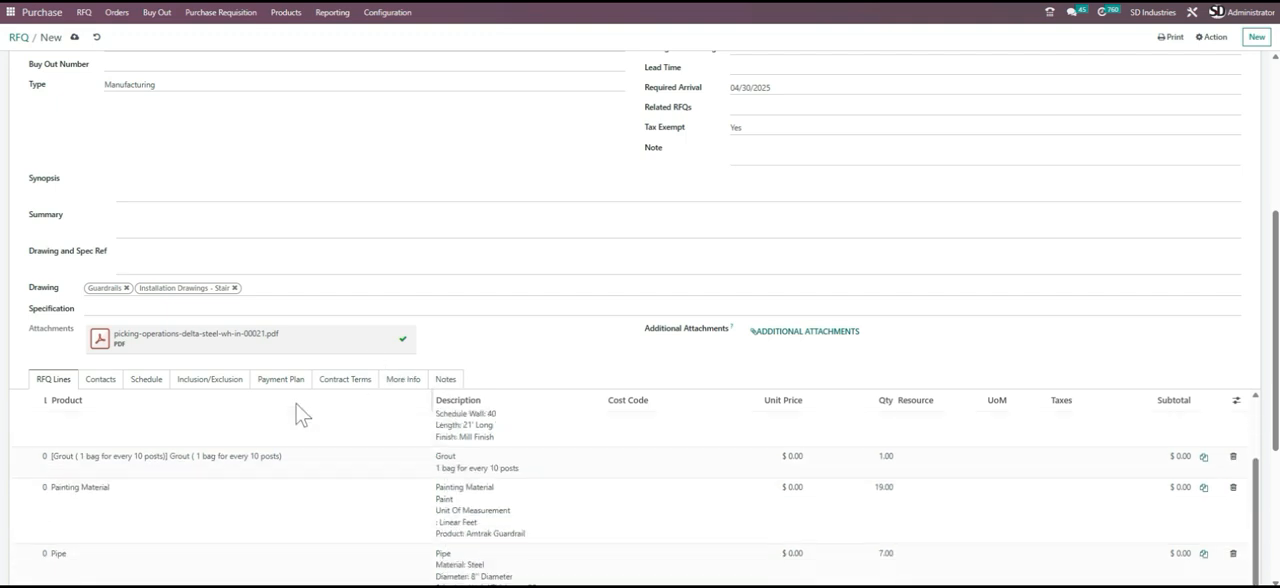
scroll(297, 410, "up", 3)
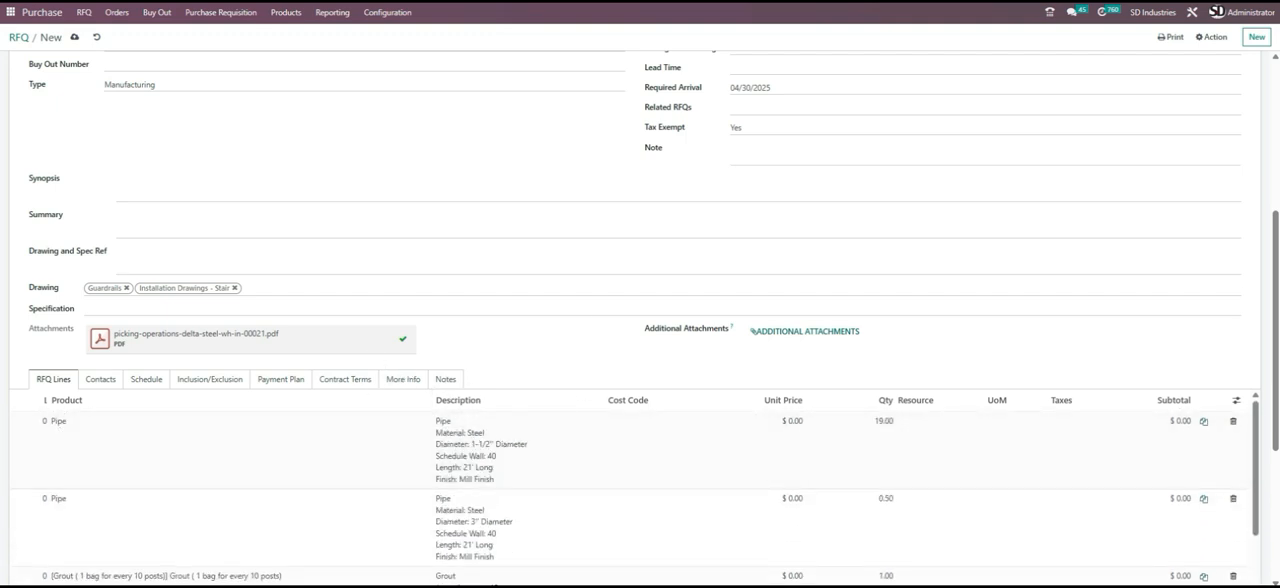
scroll(340, 423, "down", 5)
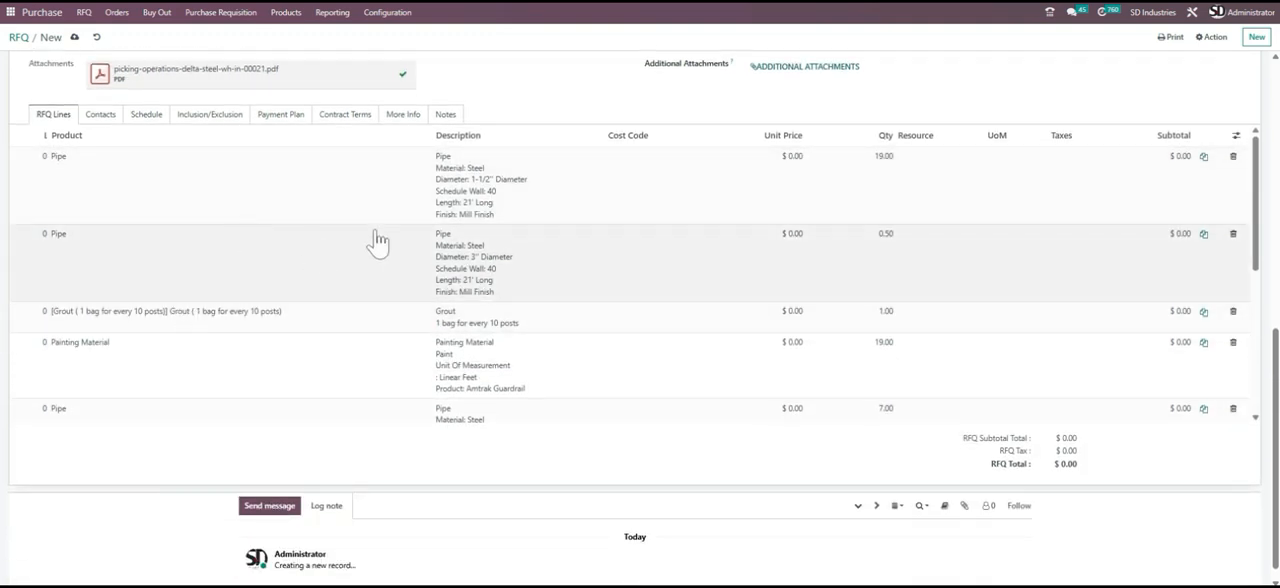
scroll(377, 243, "down", 5)
scroll(371, 243, "up", 5)
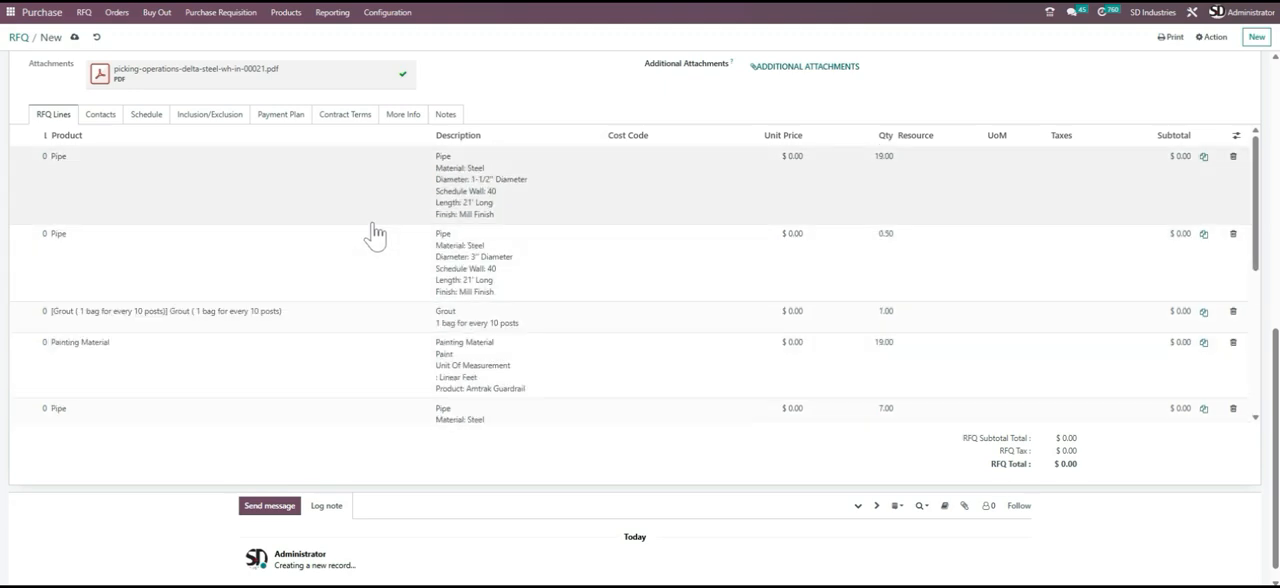
scroll(386, 177, "up", 5)
scroll(355, 284, "down", 8)
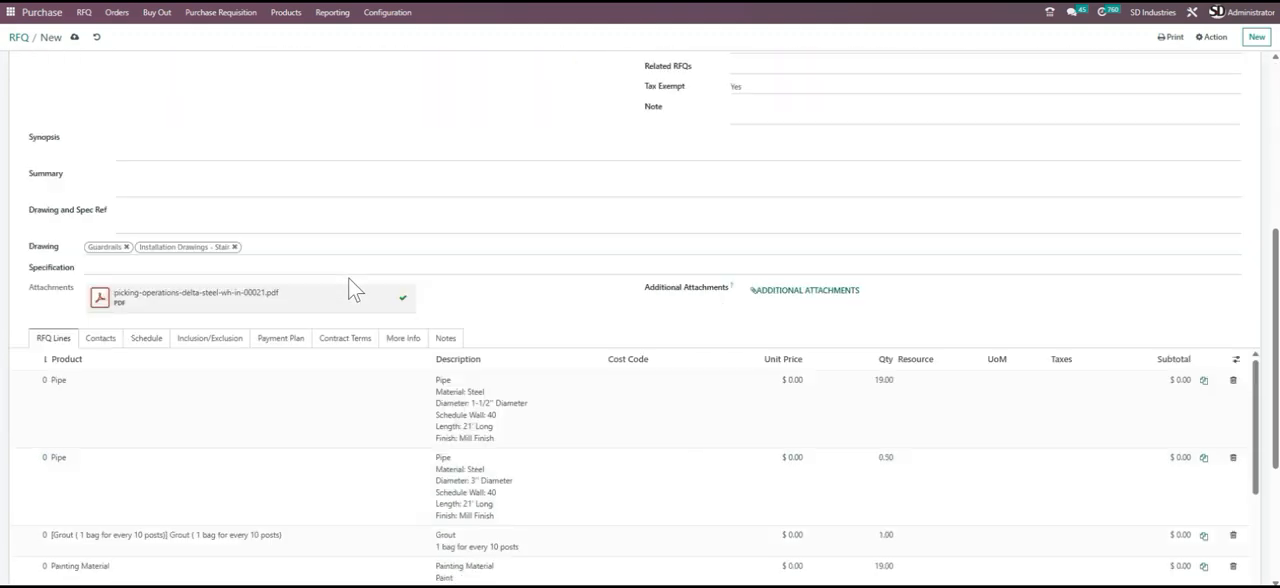
- Delete two of the three table lines, the Bollard painting material line and the test 999 line from the RFQ lines
scroll(361, 283, "down", 4)
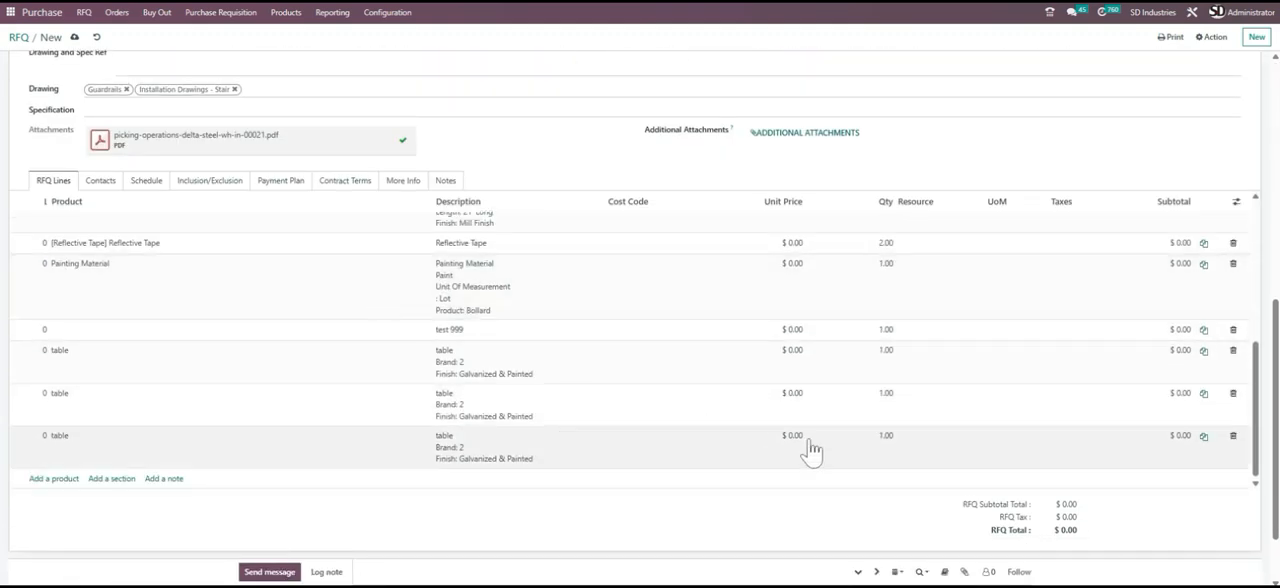
left_click(1232, 437)
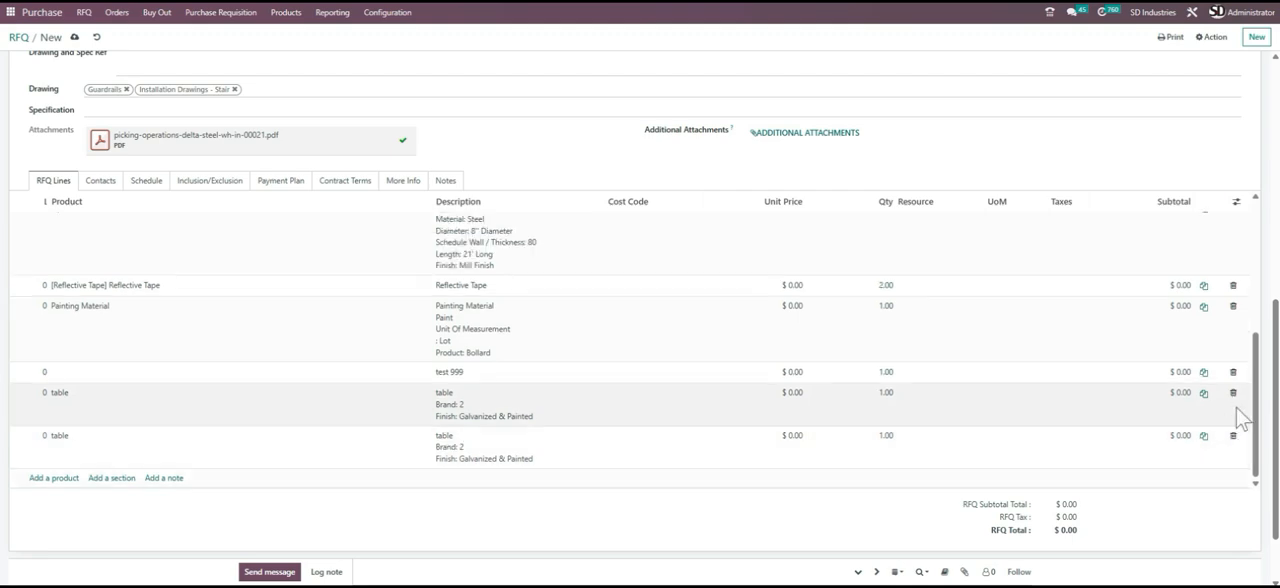
left_click(1234, 395)
scroll(343, 391, "up", 10)
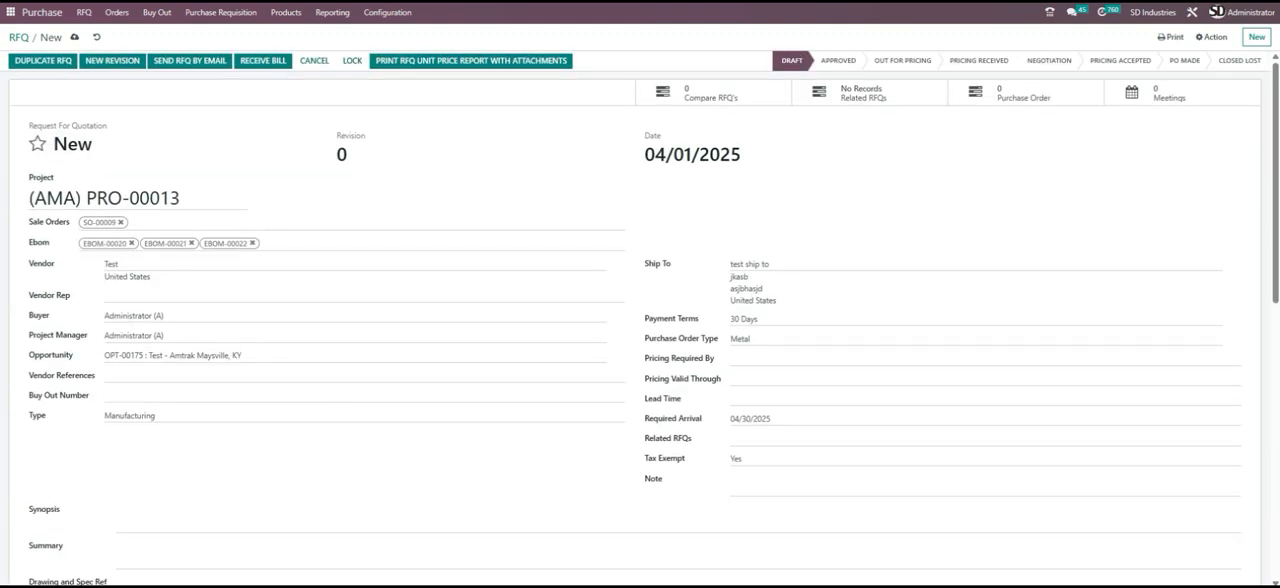
scroll(566, 420, "down", 10)
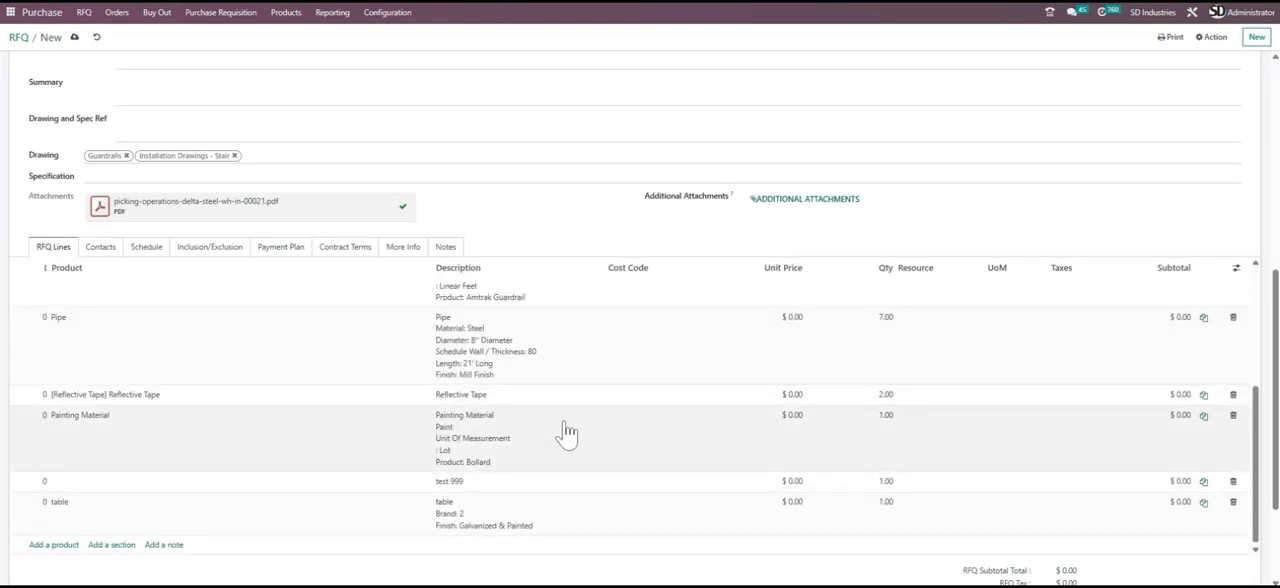
left_click(1233, 416)
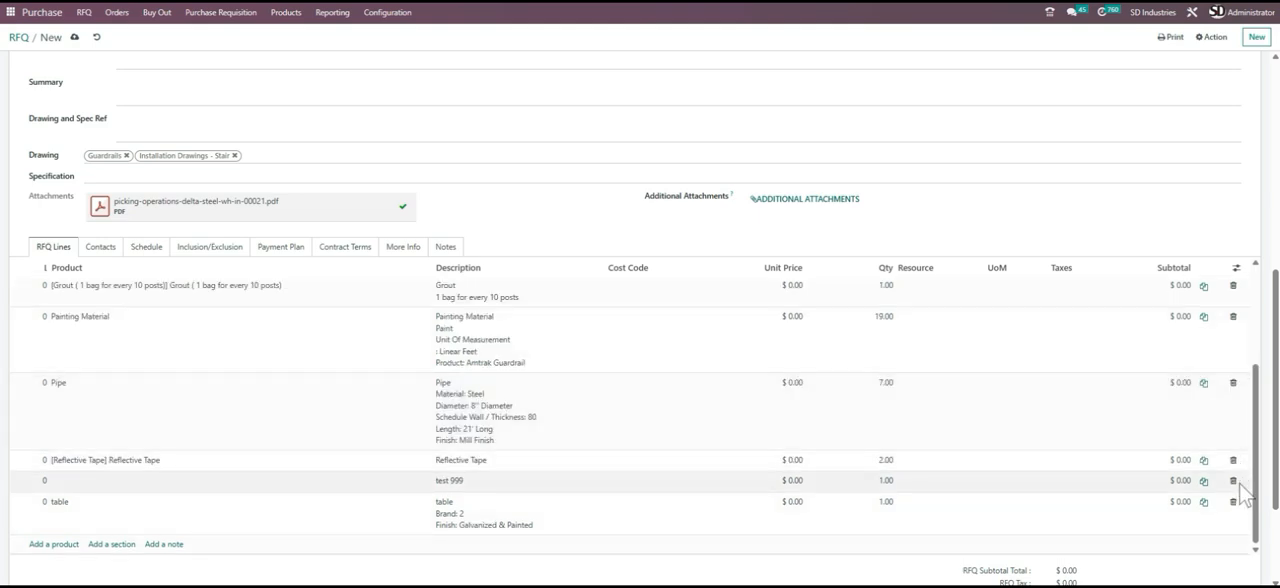
left_click(1233, 480)
scroll(424, 380, "up", 3)
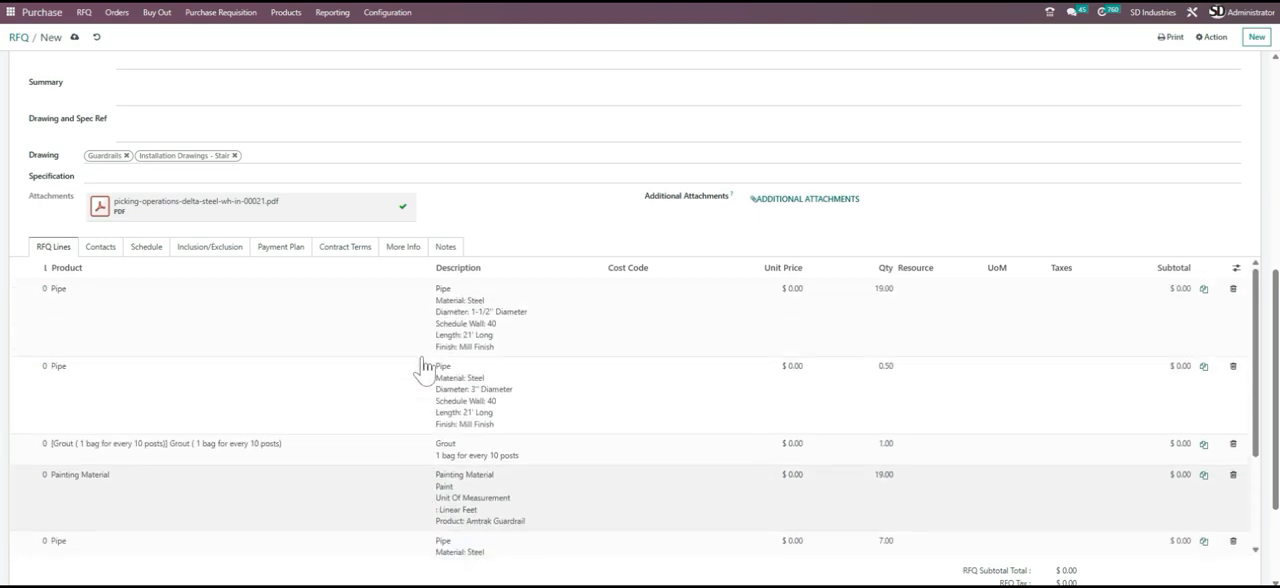
scroll(256, 243, "up", 7)
scroll(446, 279, "down", 8)
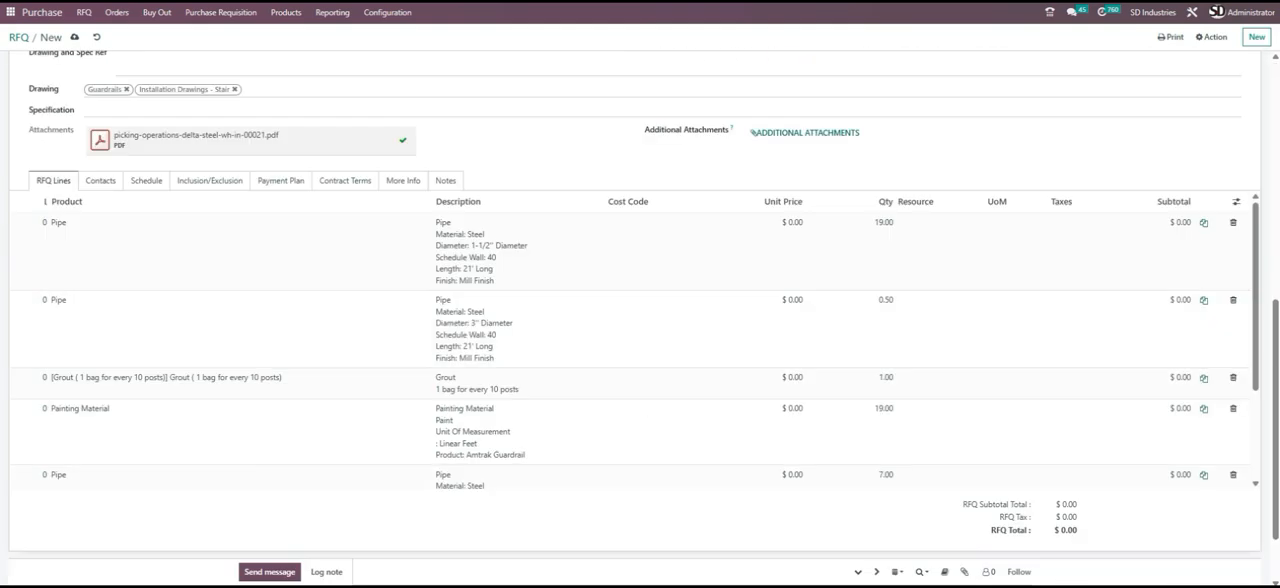
scroll(160, 350, "up", 8)
scroll(160, 350, "down", 6)
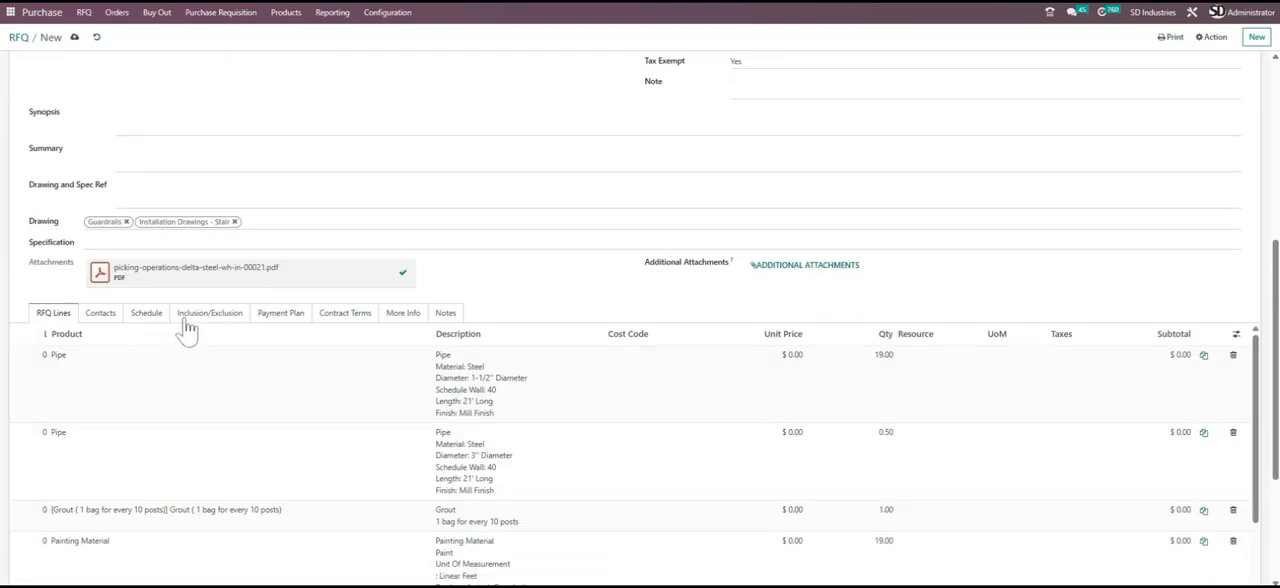
- Add the inclusions Installation using prevailing wage labor, Molds/Patterns for Cast Posts, Allowance and DBE Rating
left_click(206, 315)
scroll(200, 335, "down", 1)
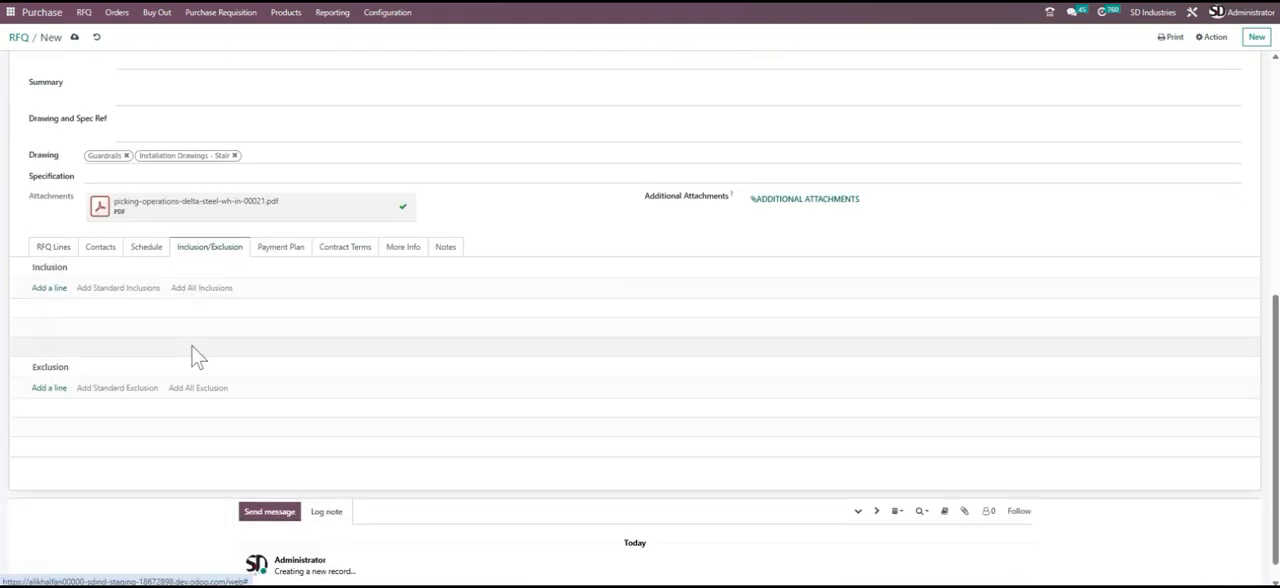
left_click(52, 288)
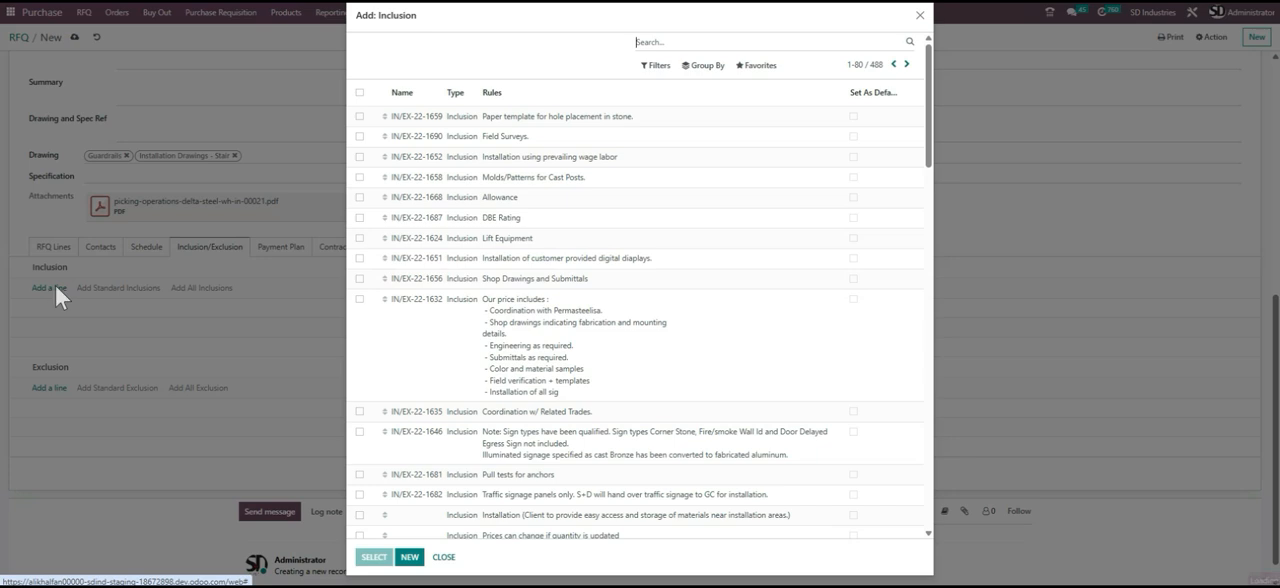
left_click(359, 157)
left_click(359, 177)
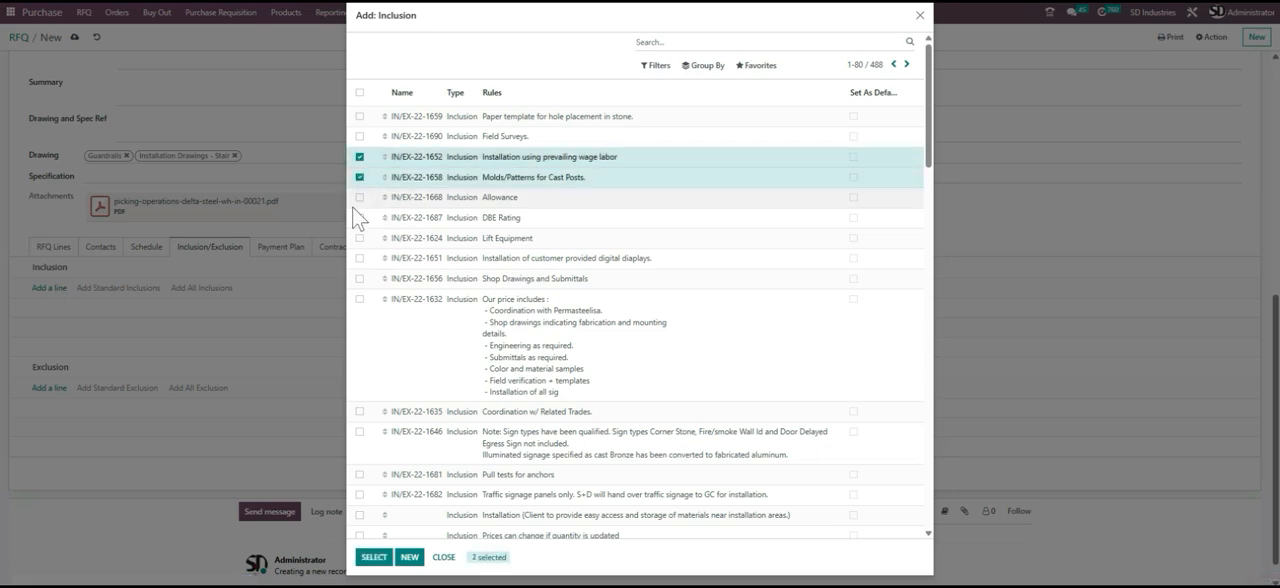
left_click(359, 197)
left_click(359, 217)
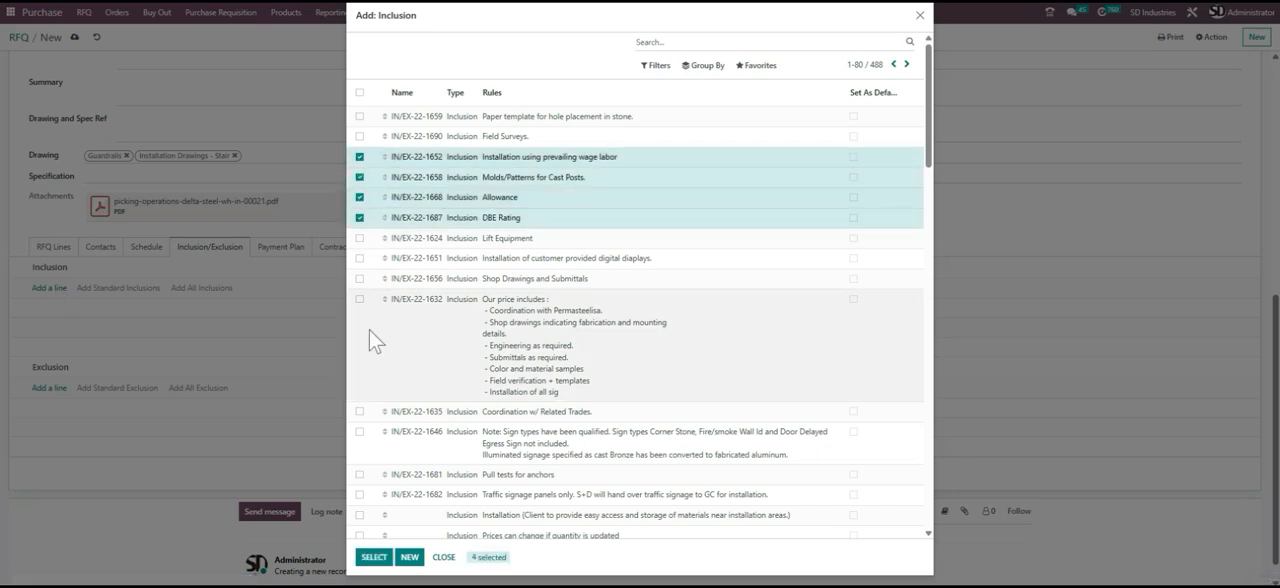
left_click(373, 557)
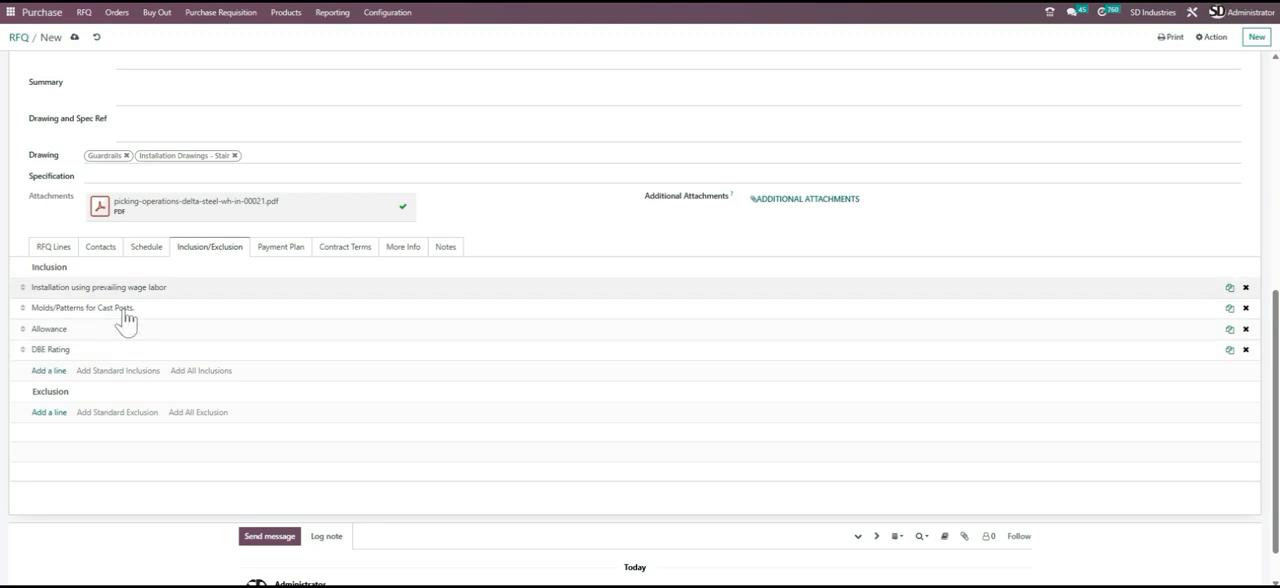
left_click(48, 412)
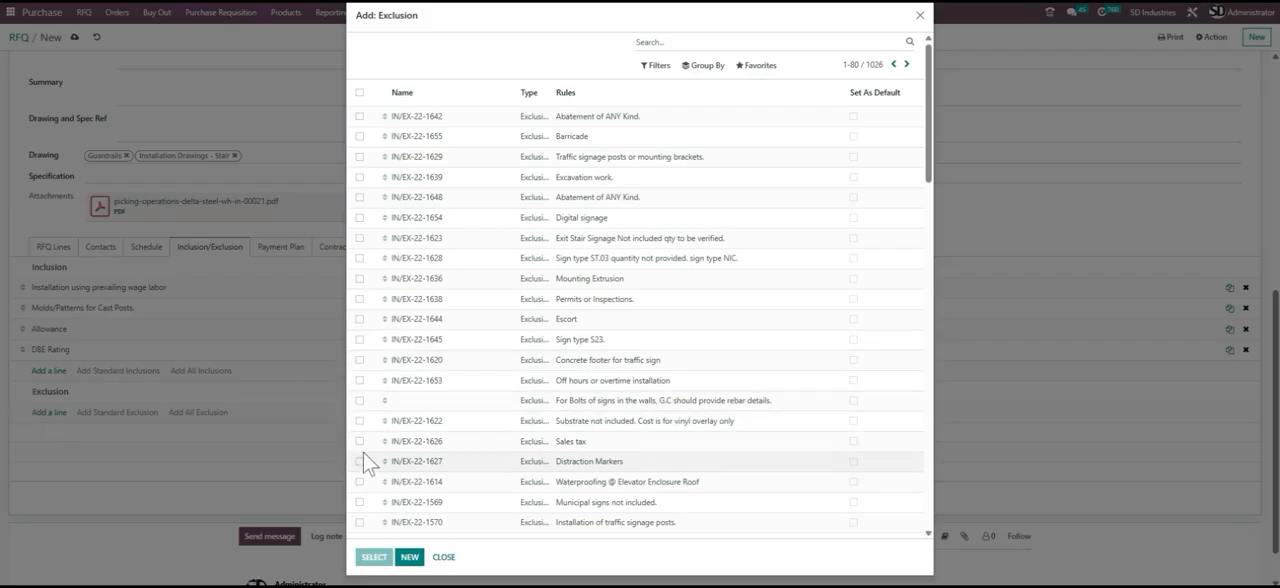
left_click(359, 502)
left_click(359, 522)
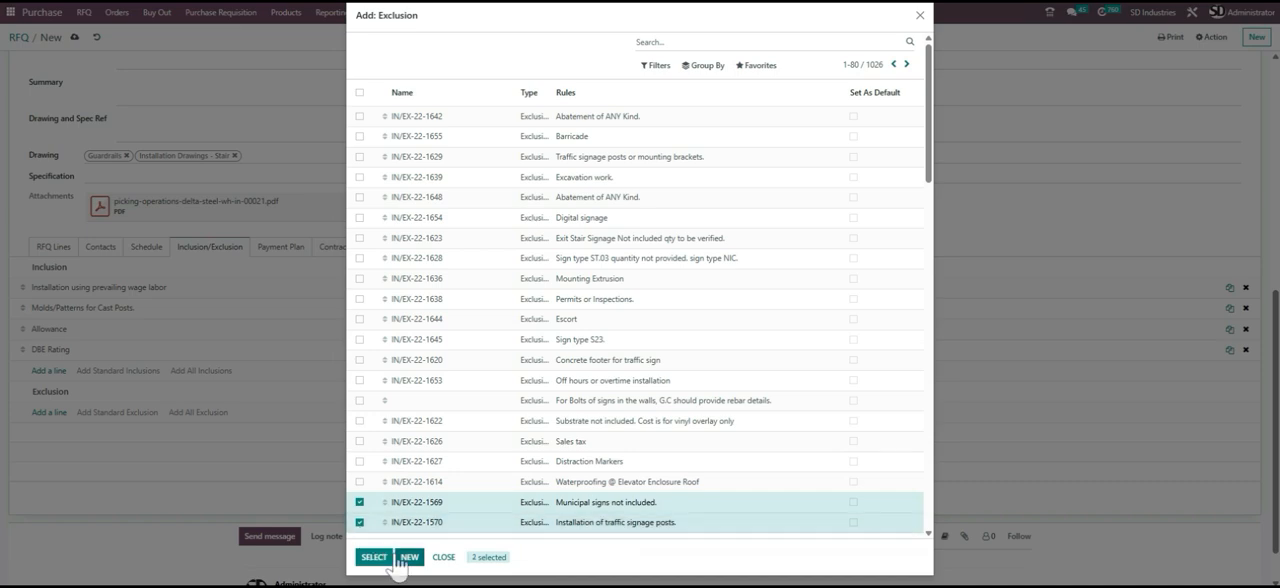
left_click(376, 557)
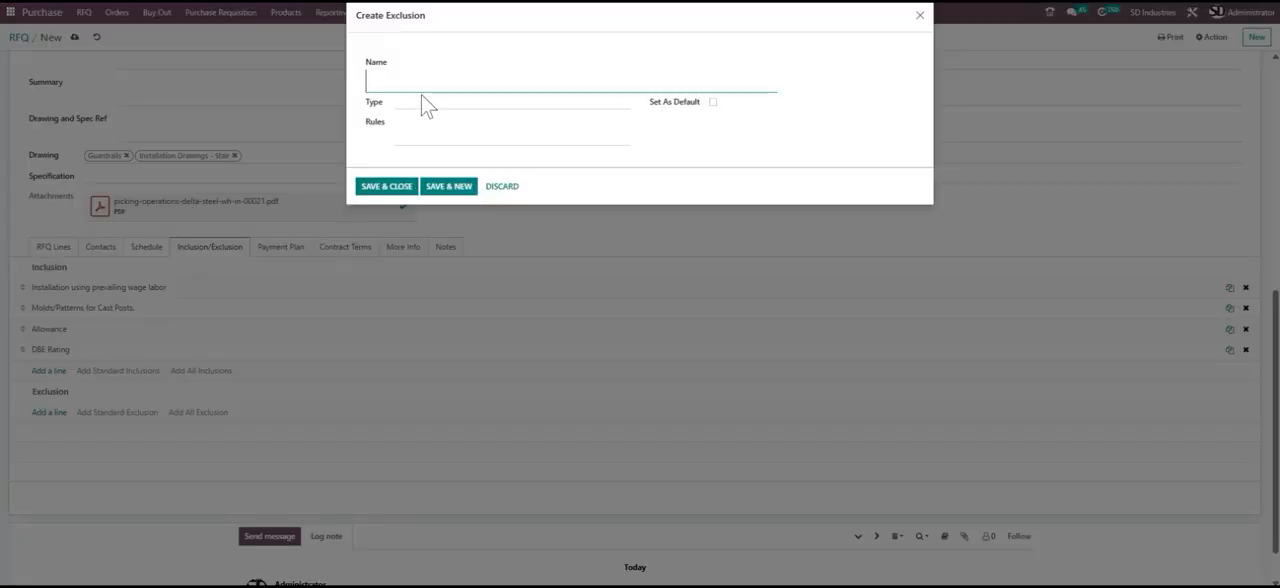
left_click(495, 186)
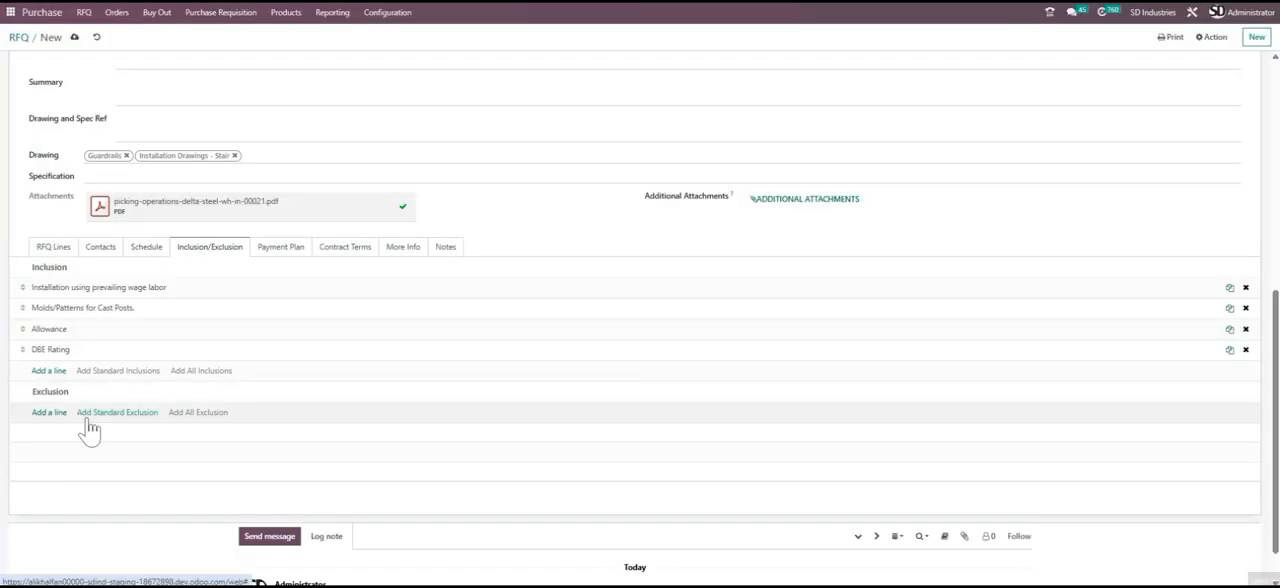
- Add the exclusions Waterproofing @ Elevator Enclosure Roof and Municipal signs not included to the RFQ
left_click(90, 413)
left_click(359, 481)
left_click(359, 502)
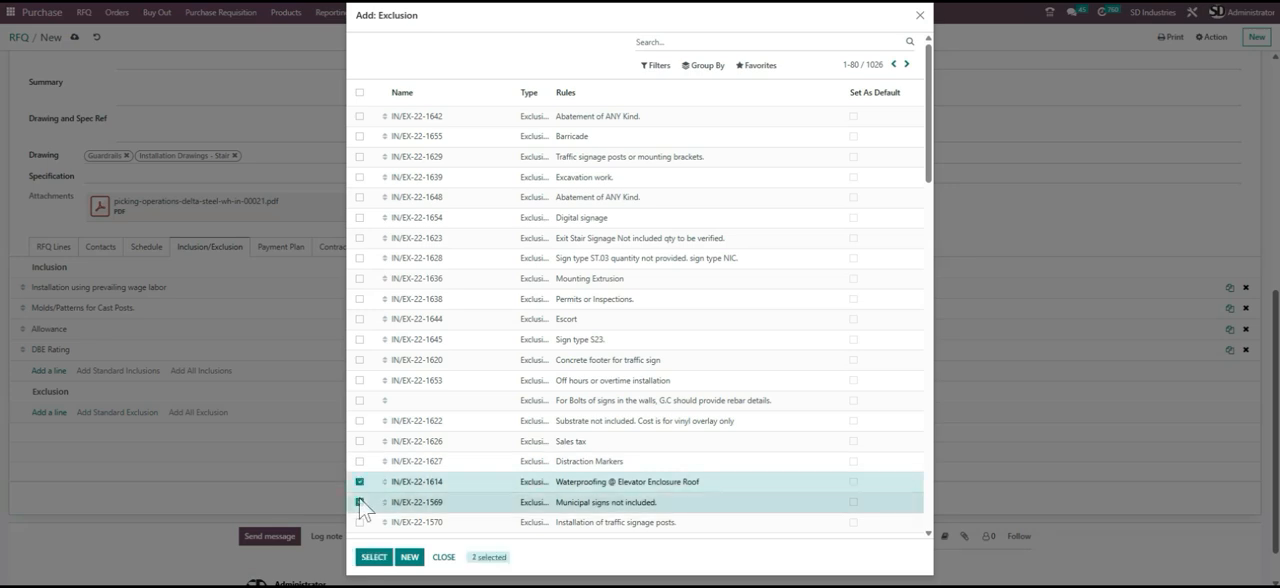
left_click(373, 558)
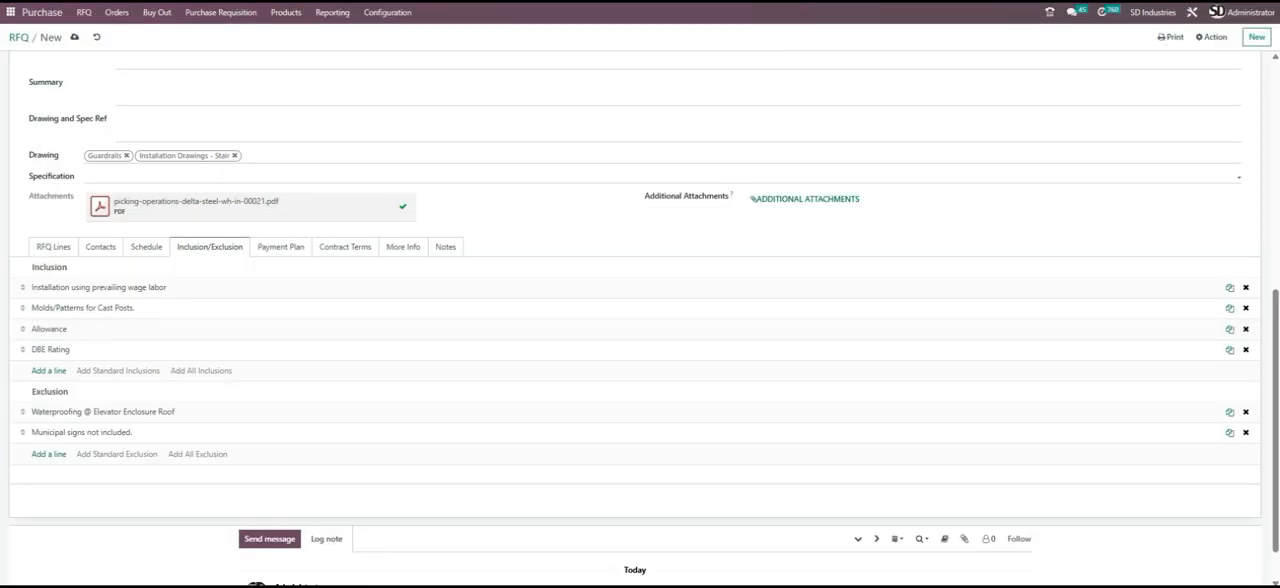
- Review the remaining RFQ lines and save the new request for quotation
left_click(62, 252)
scroll(268, 300, "down", 2)
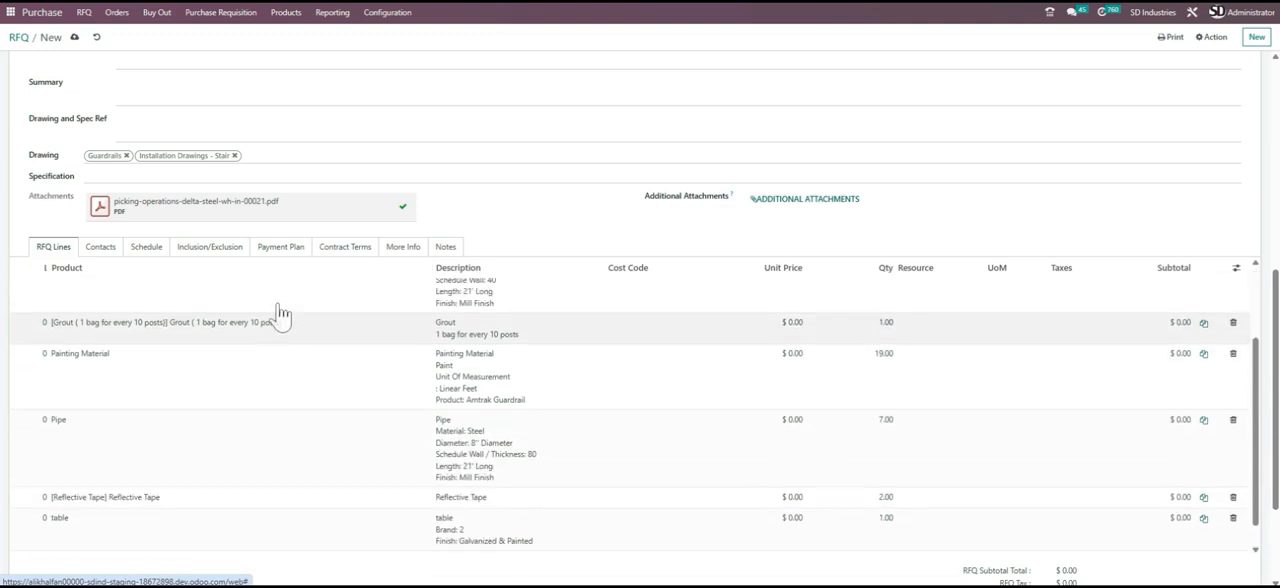
scroll(278, 314, "up", 2)
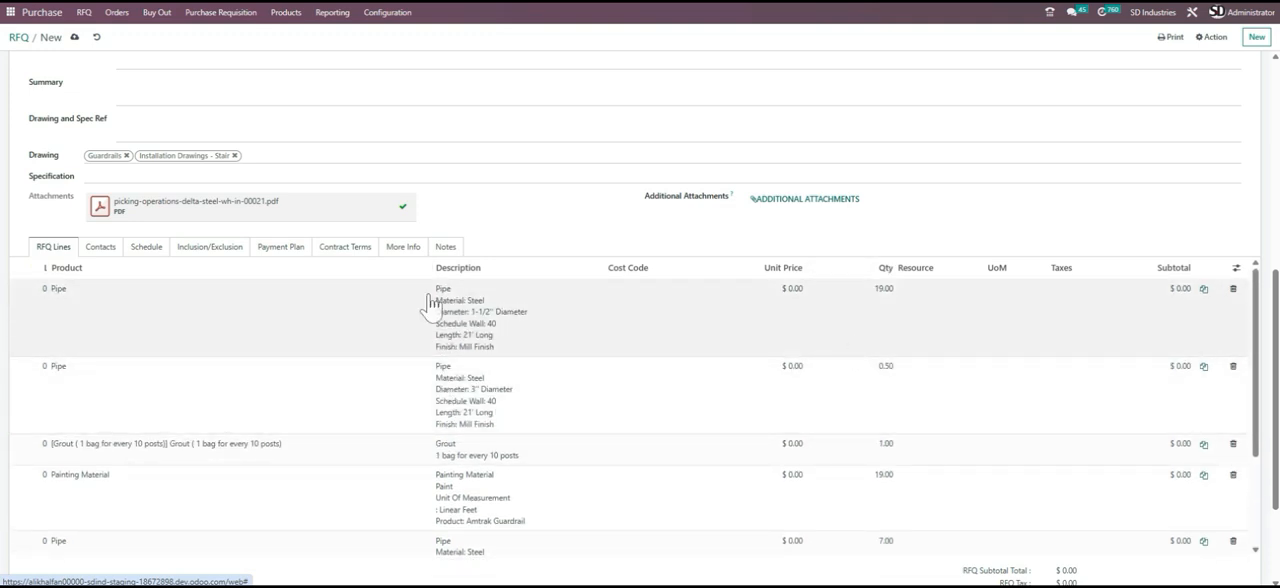
scroll(777, 366, "down", 2)
scroll(777, 366, "up", 2)
scroll(263, 251, "up", 5)
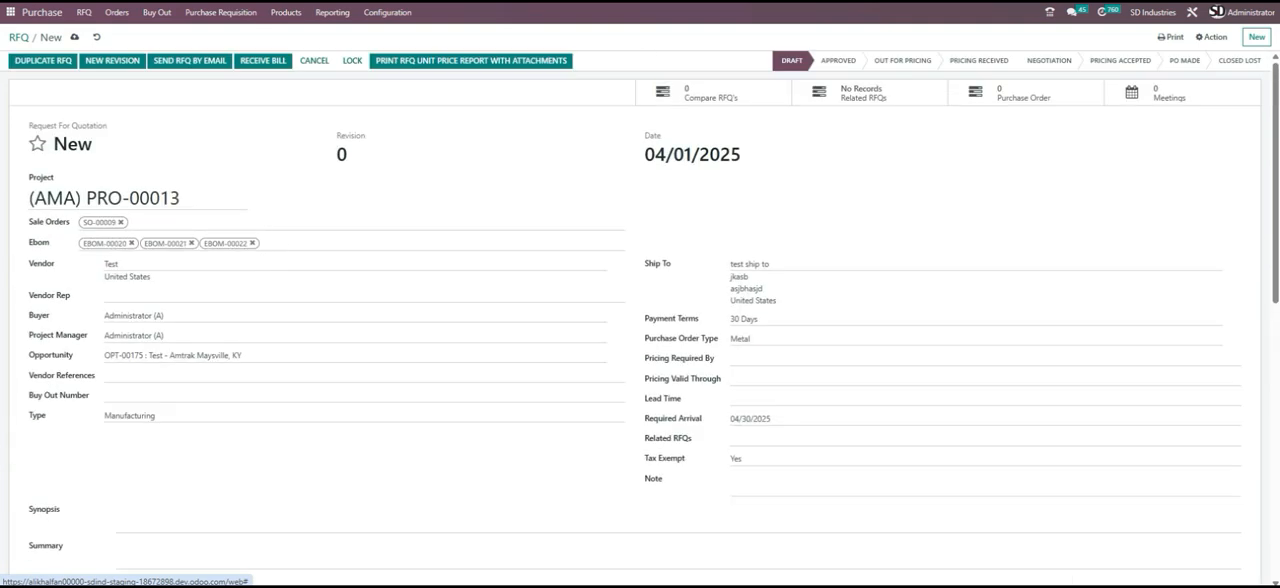
left_click(73, 37)
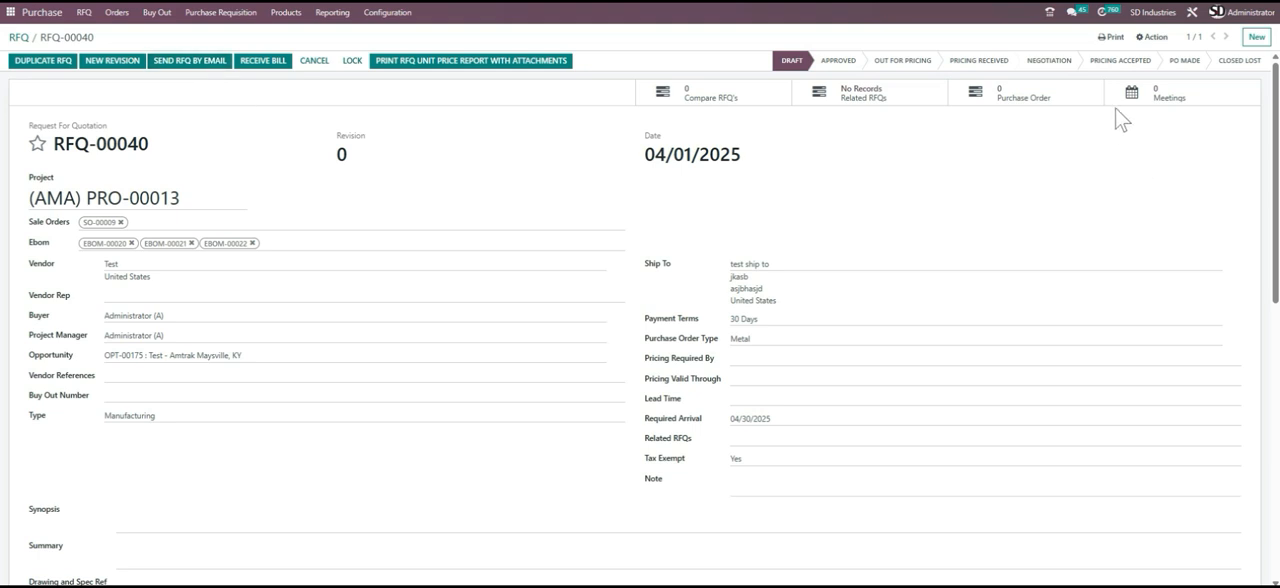
- Print the RFQ Unit Price Report for the saved request and bring up its PDF
left_click(1114, 38)
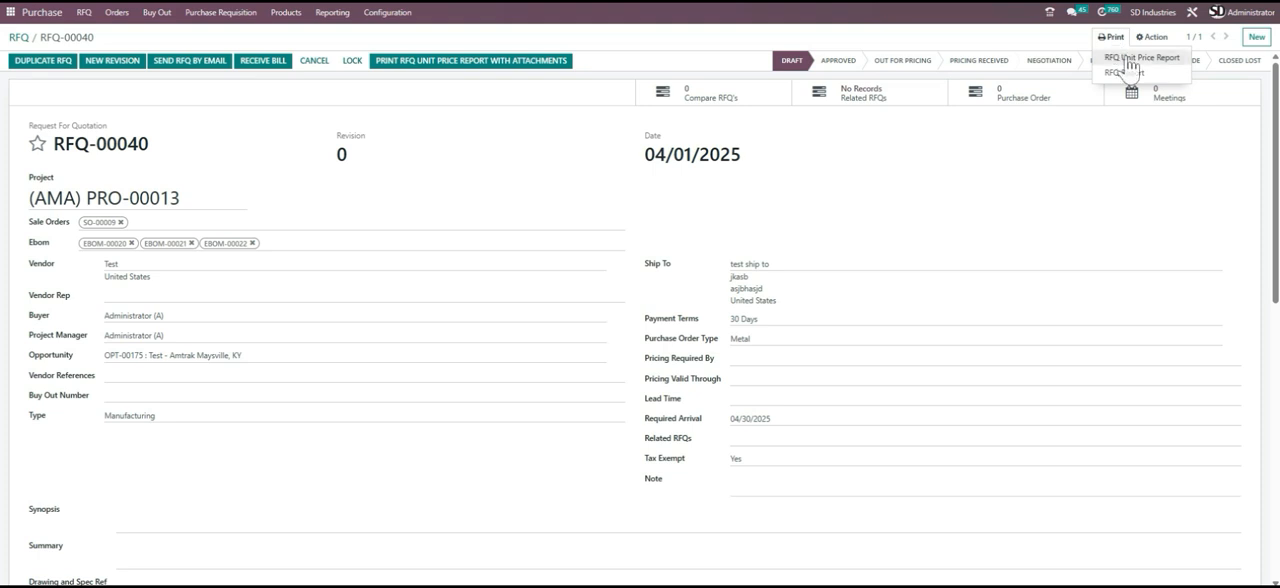
left_click(1128, 60)
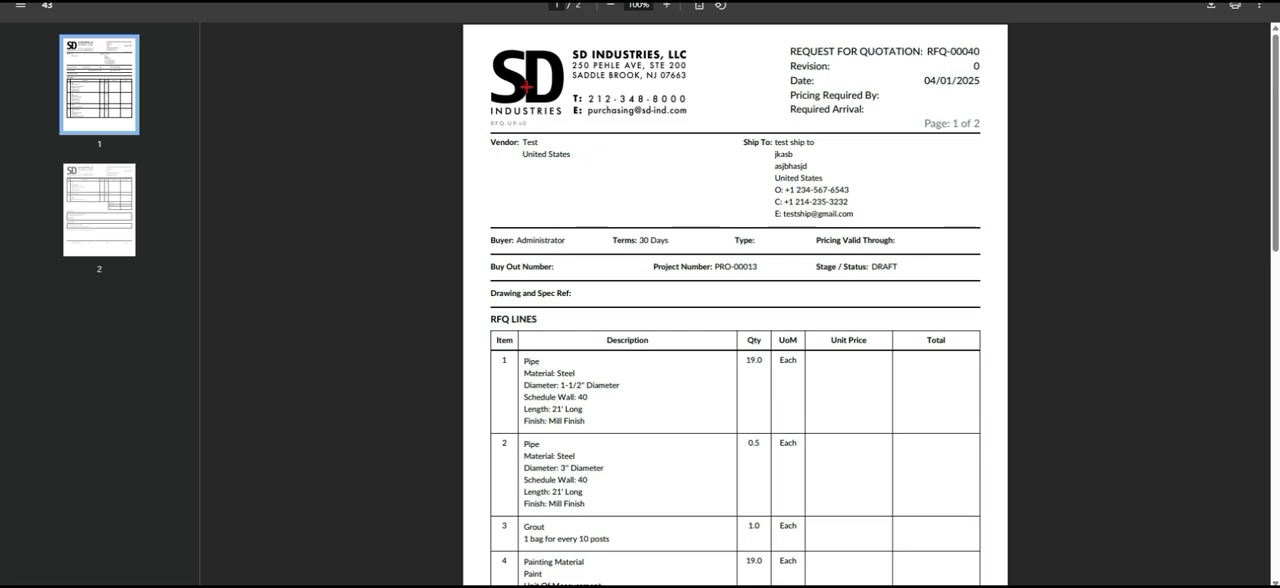
key("ctrl+w")
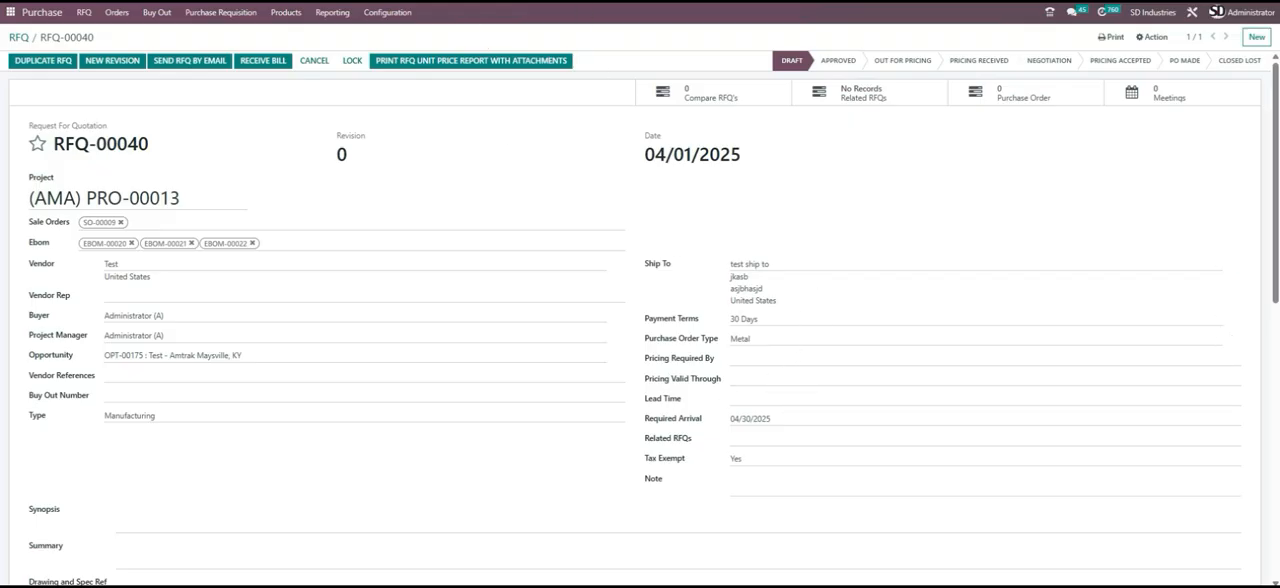
key("ctrl+Tab")
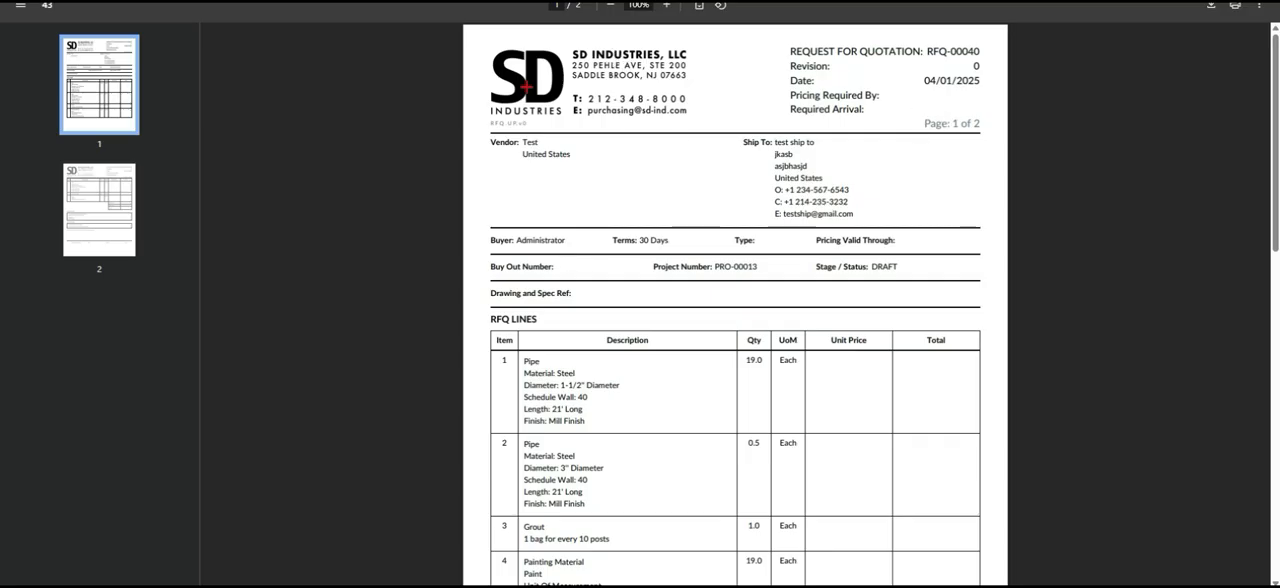
- Read through the printed report's header, RFQ lines, inclusions, exclusions and signature area, and close the PDF
double_click(951, 81)
left_click(672, 182)
scroll(634, 163, "down", 3)
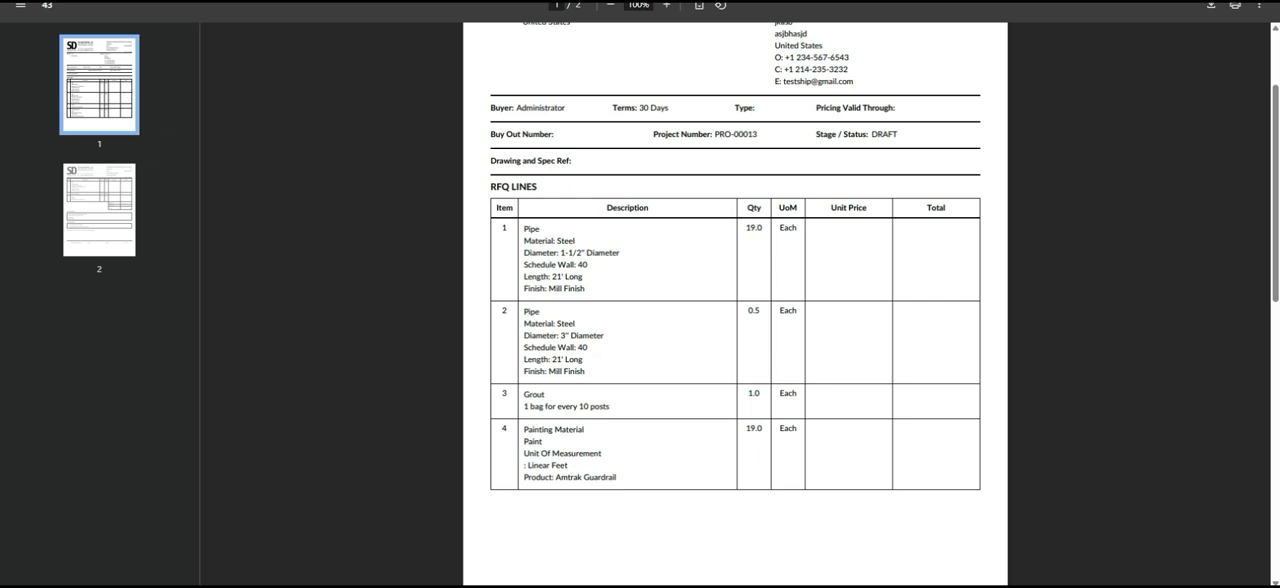
scroll(726, 118, "down", 2)
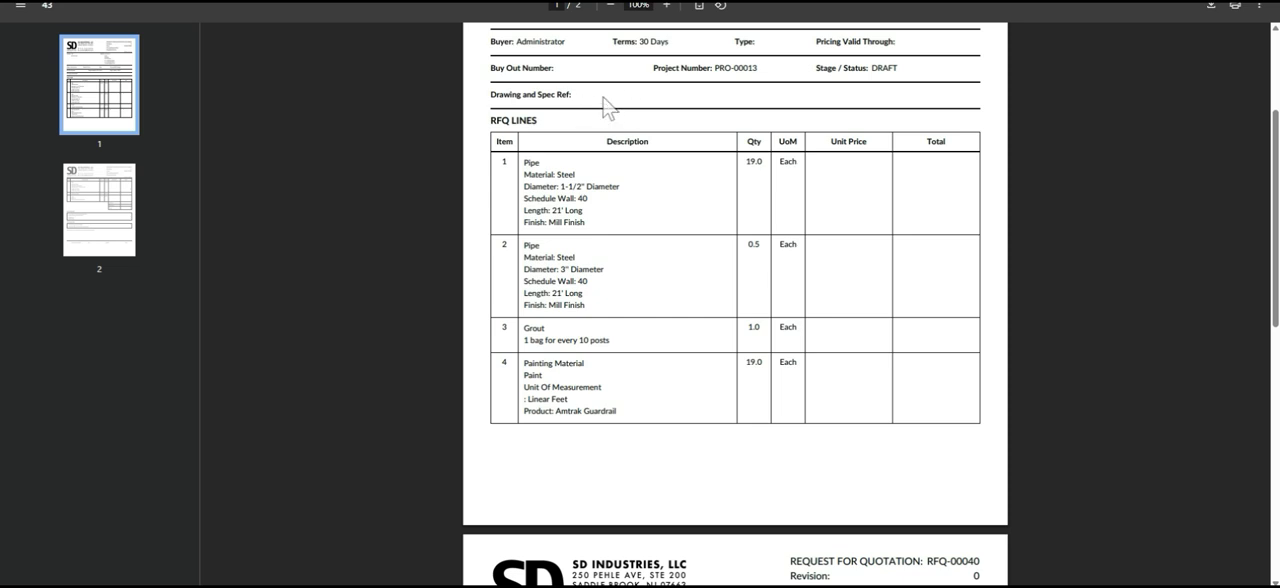
scroll(614, 190, "down", 1)
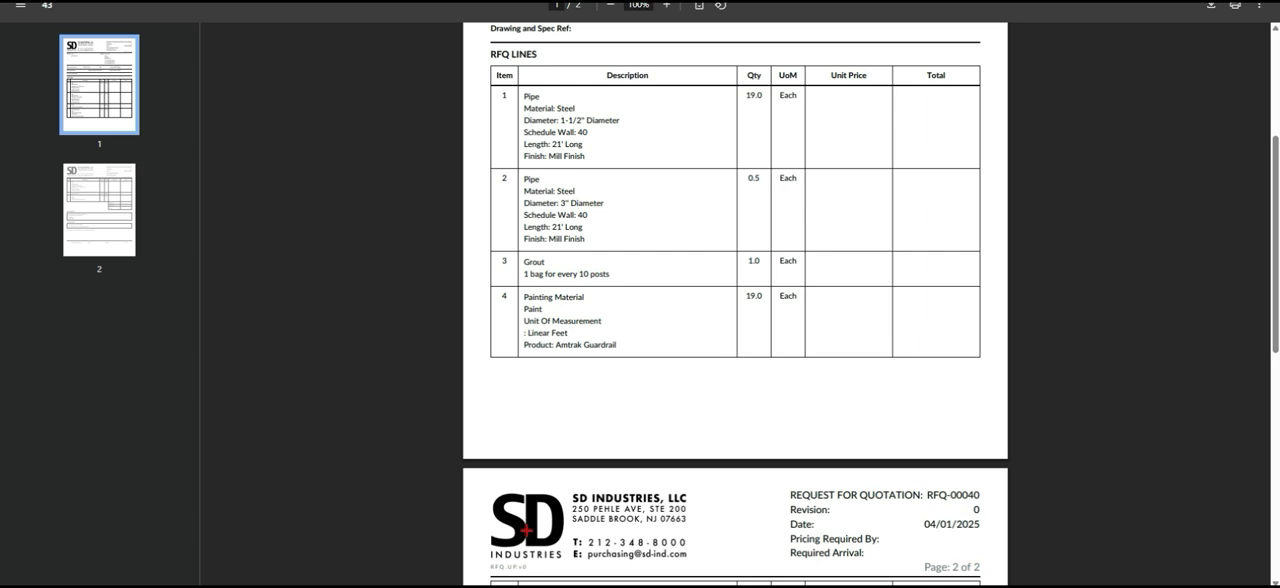
scroll(837, 251, "down", 3)
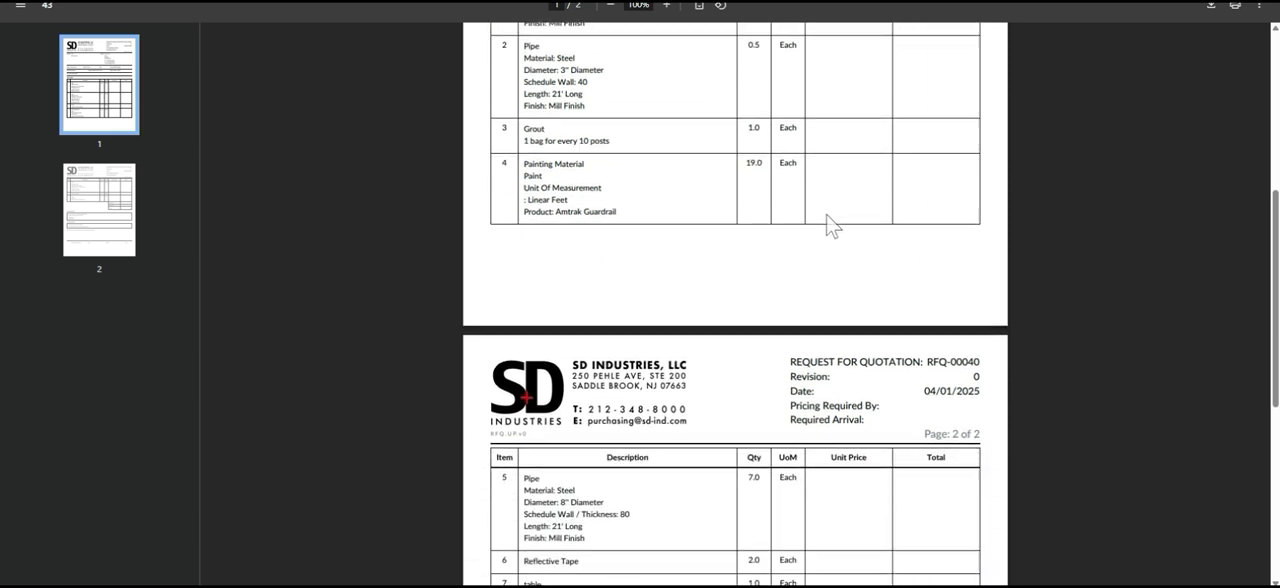
scroll(830, 228, "down", 3)
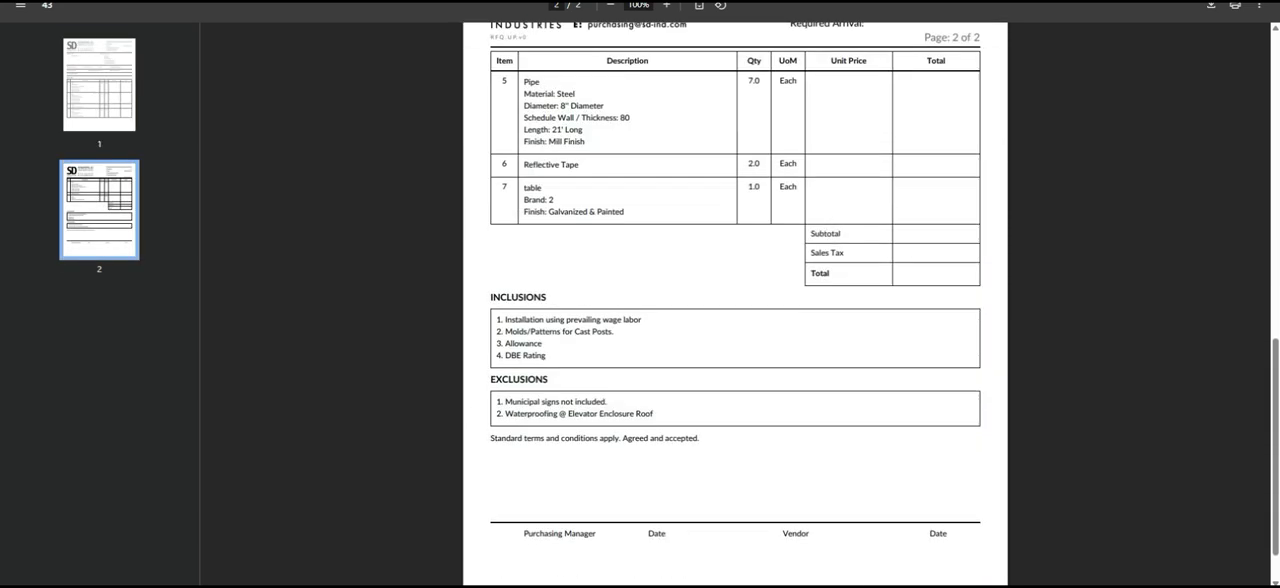
scroll(583, 395, "down", 1)
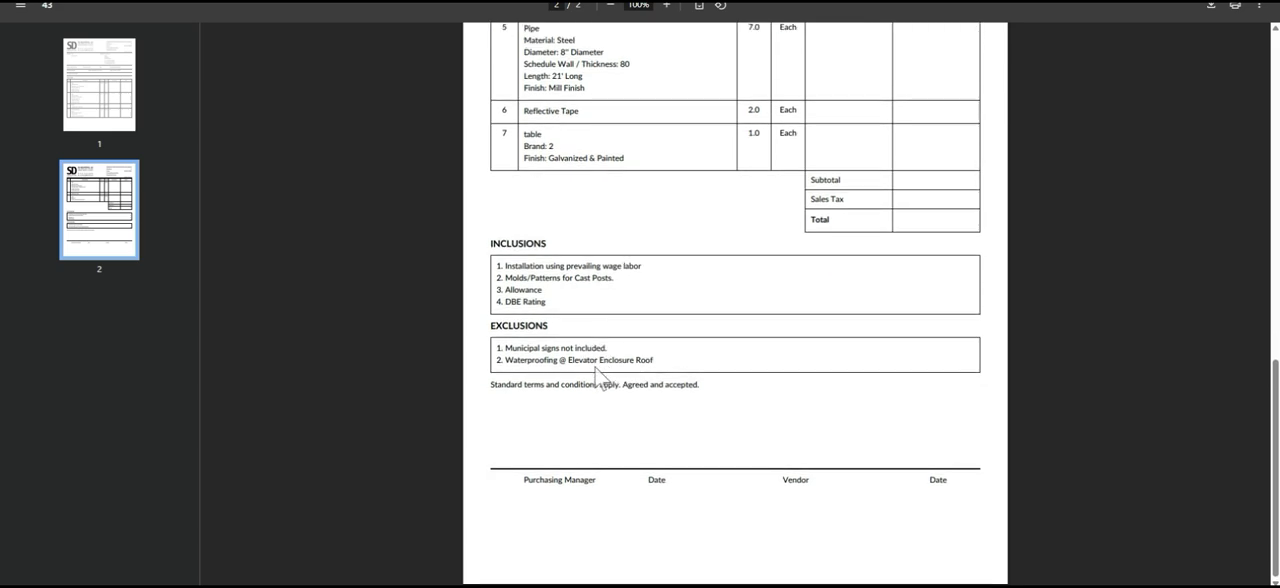
scroll(598, 378, "up", 15)
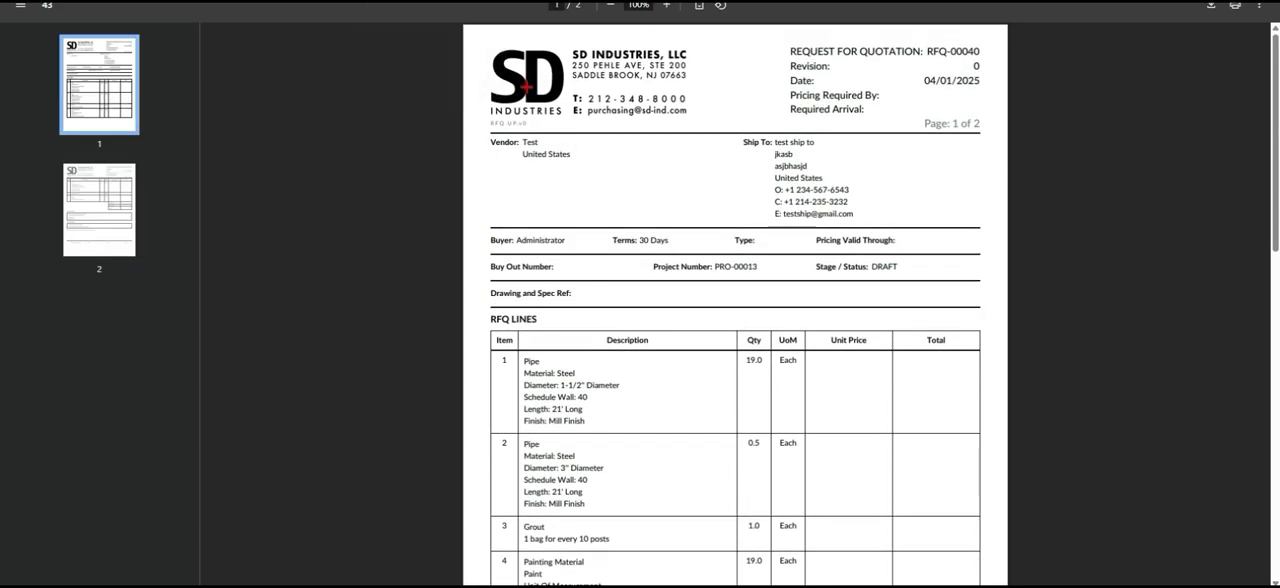
key("ctrl+w")
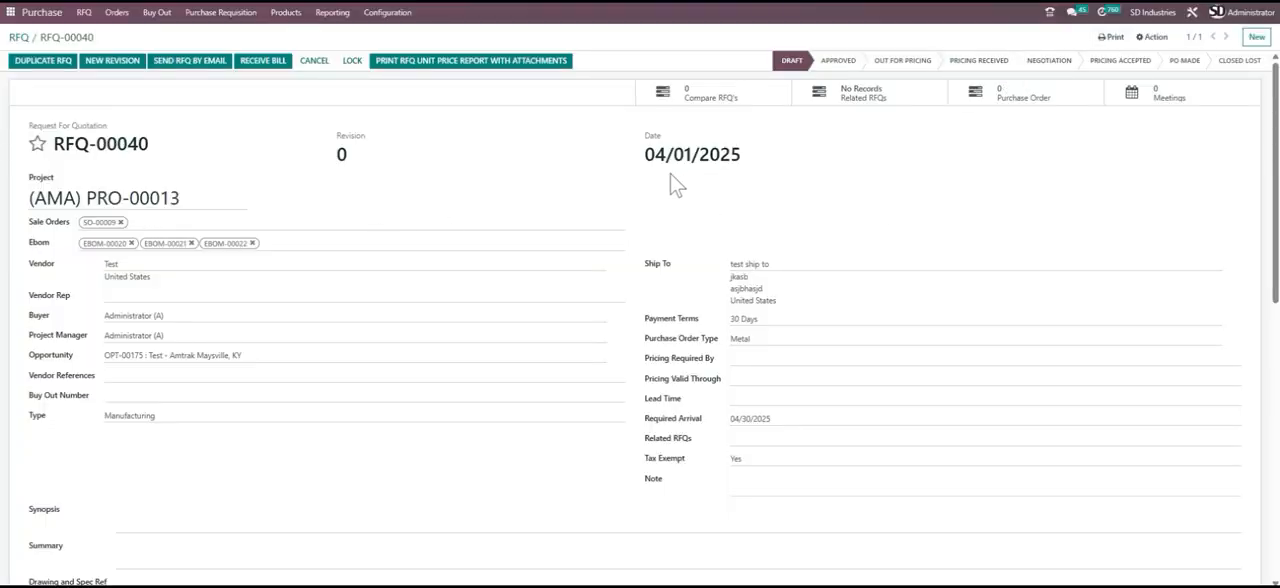
- Print the RFQ unit price report together with its attachments
scroll(333, 202, "down", 3)
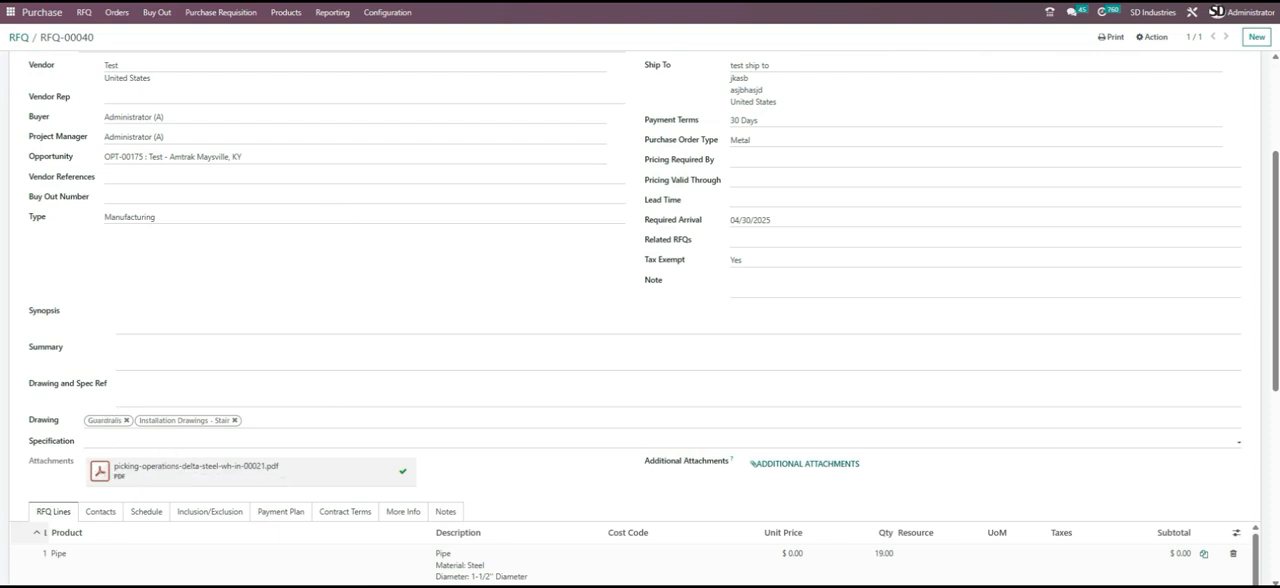
scroll(400, 310, "up", 3)
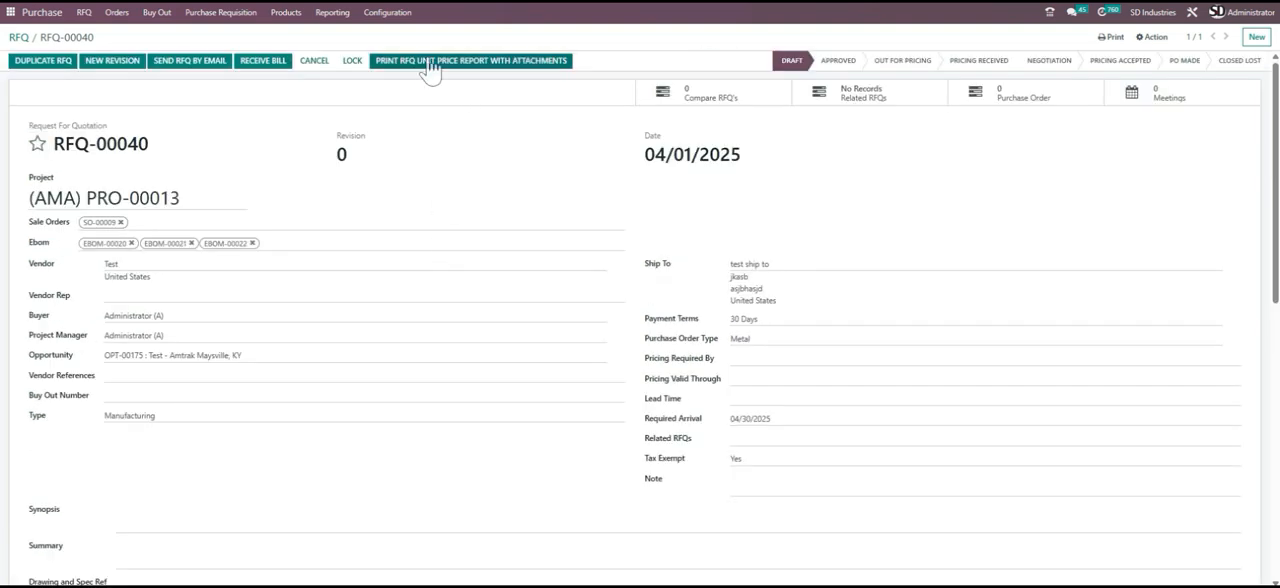
left_click(485, 68)
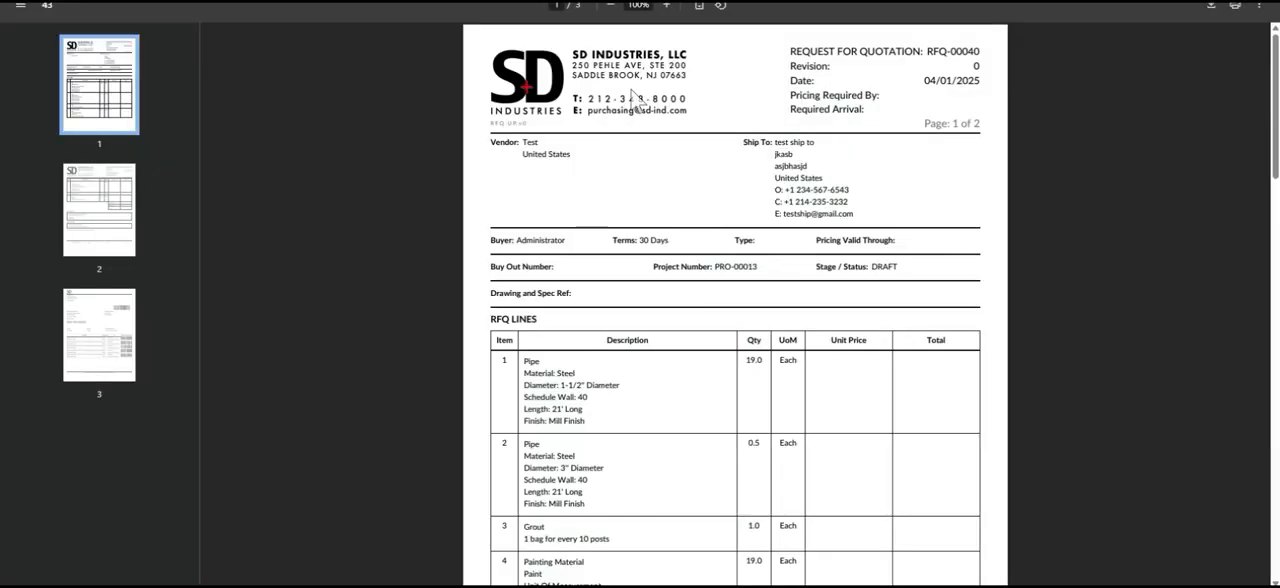
- Examine the combined PDF, comparing the RFQ report pages with the appended picking operations attachment
scroll(624, 140, "down", 1)
scroll(624, 137, "up", 1)
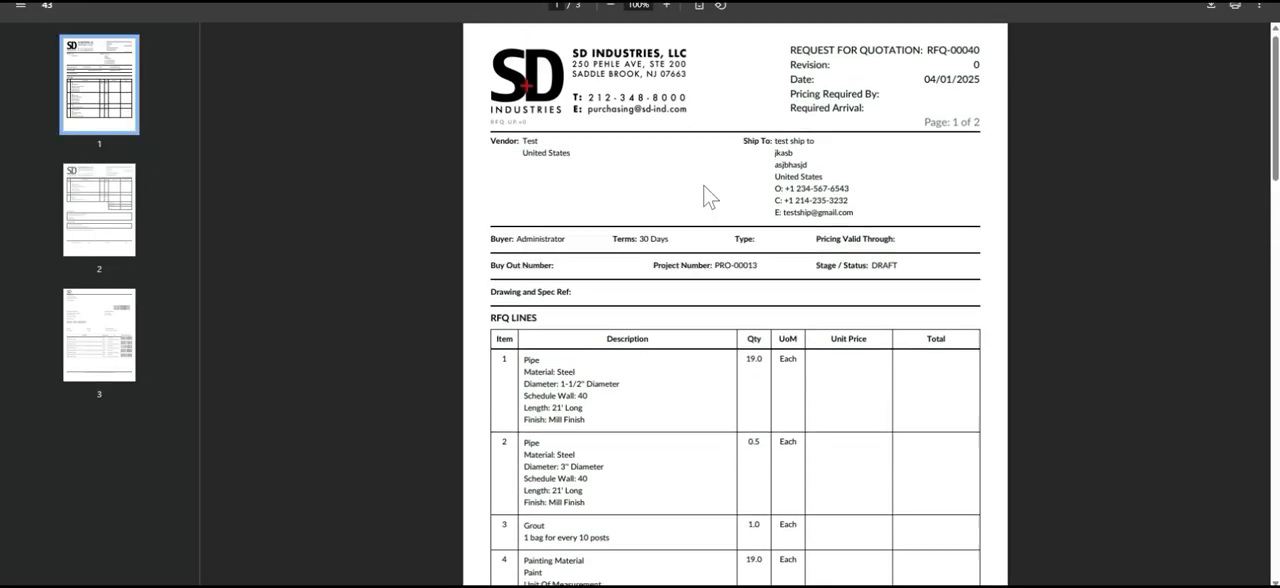
scroll(706, 194, "down", 10)
scroll(704, 192, "down", 10)
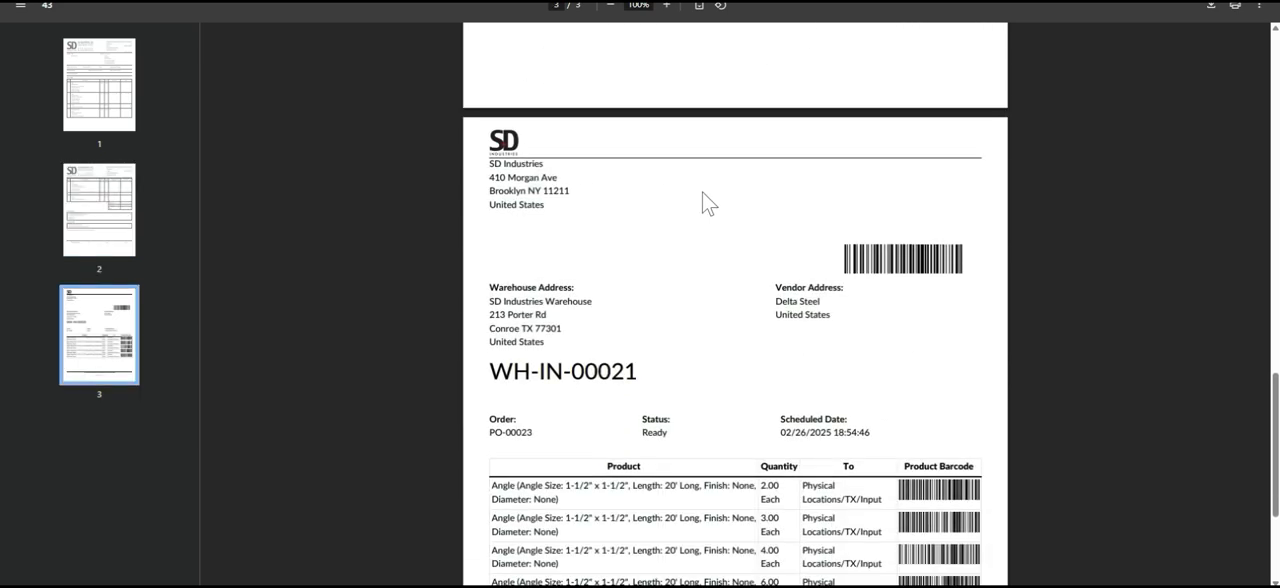
scroll(693, 240, "up", 3)
scroll(677, 305, "down", 3)
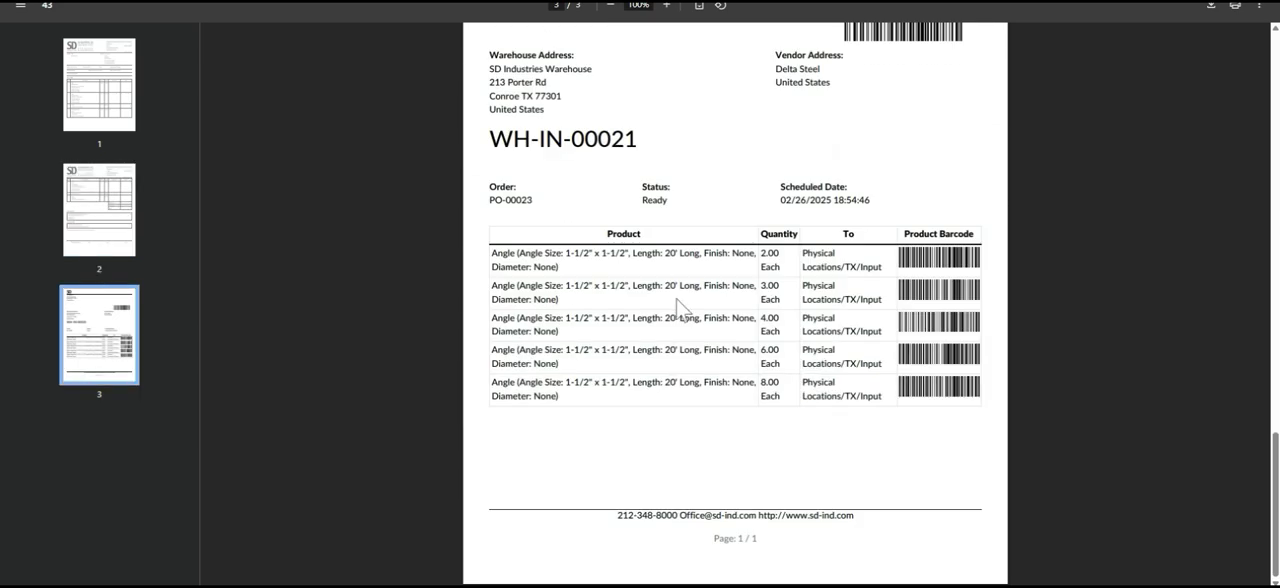
scroll(623, 234, "up", 3)
scroll(703, 194, "down", 3)
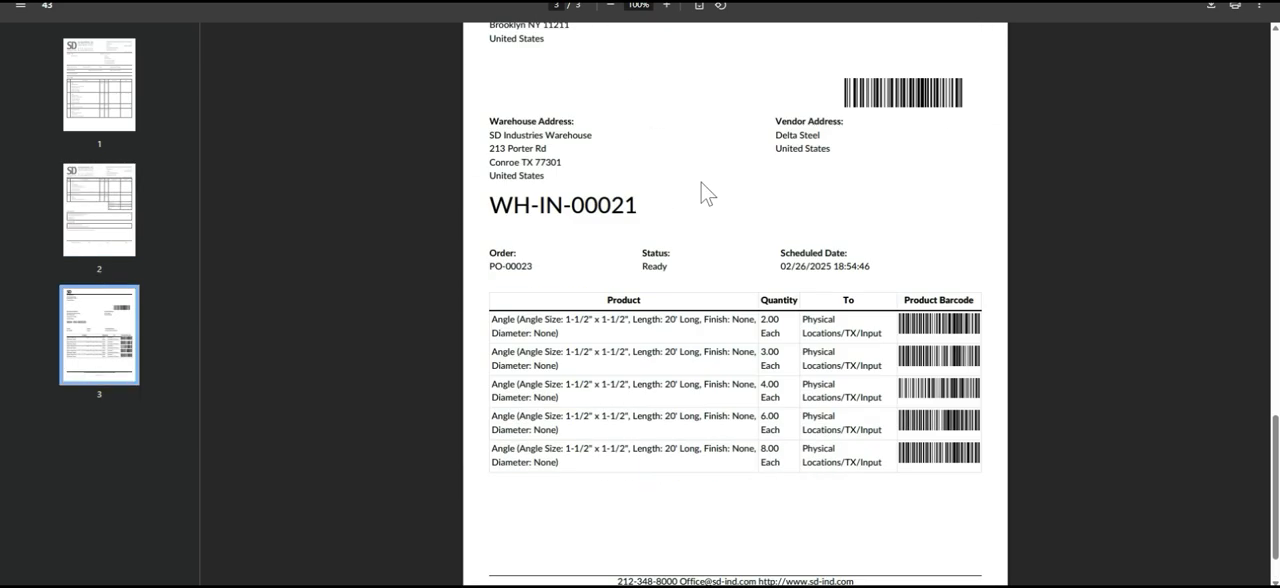
scroll(640, 246, "up", 1)
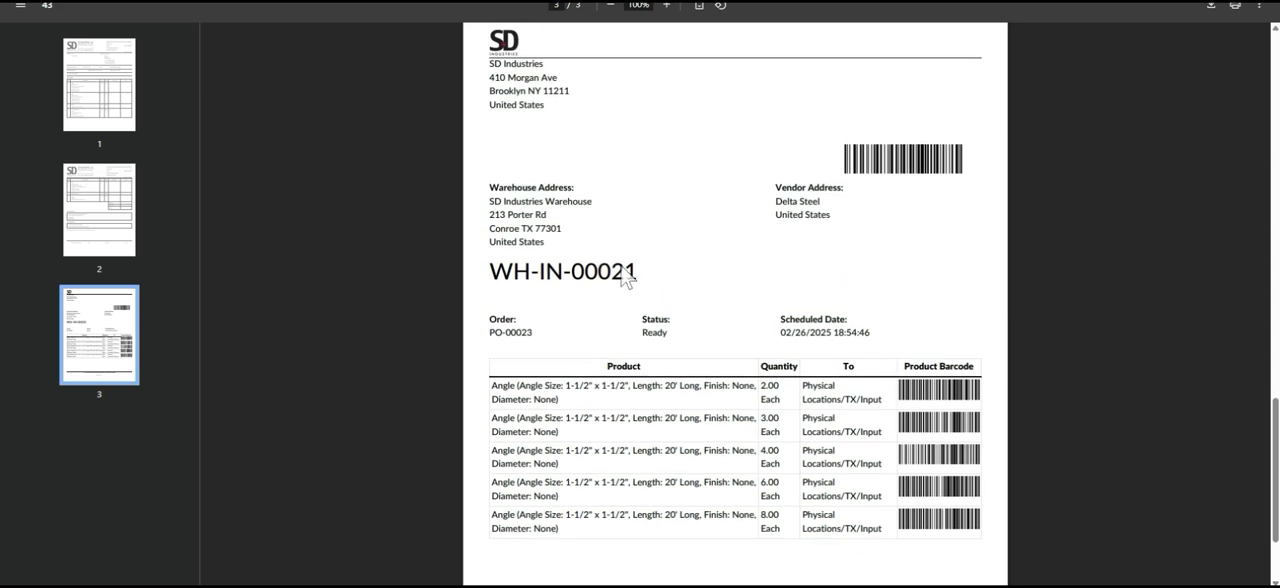
scroll(666, 200, "down", 1)
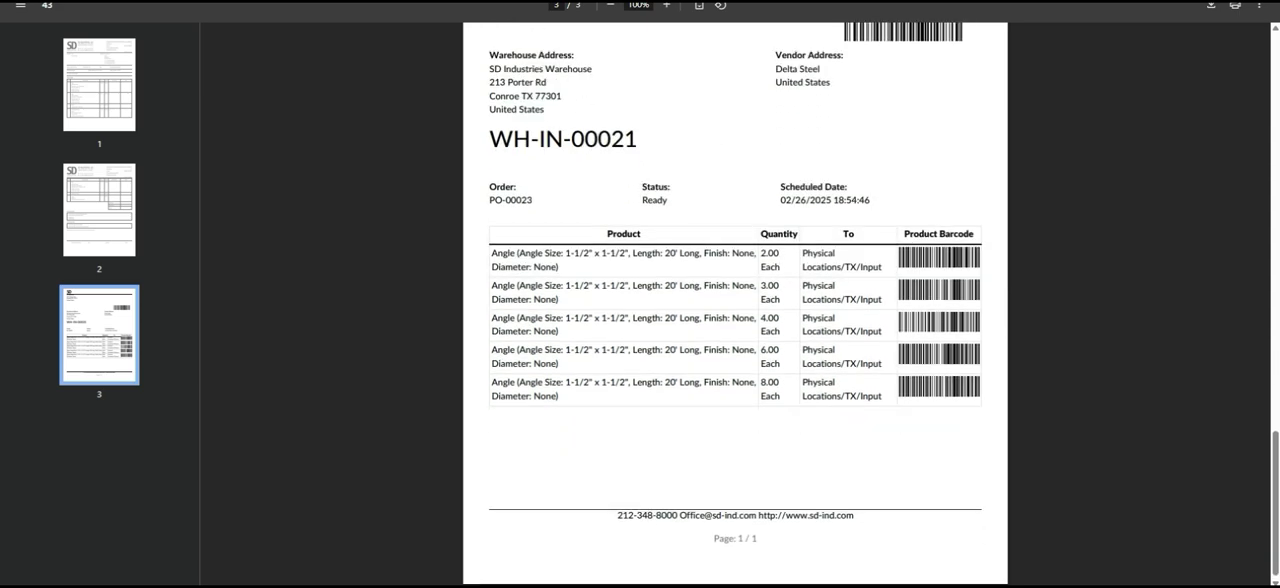
scroll(650, 212, "up", 2)
scroll(626, 201, "down", 2)
scroll(624, 200, "up", 3)
scroll(624, 200, "up", 2)
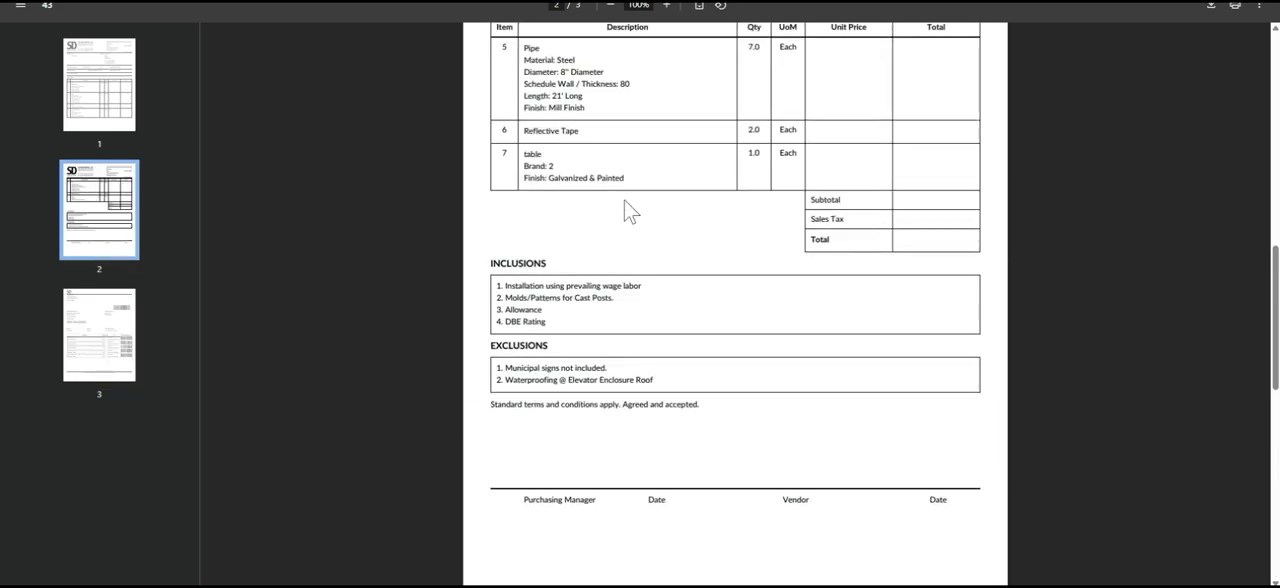
scroll(627, 158, "down", 4)
scroll(625, 166, "up", 10)
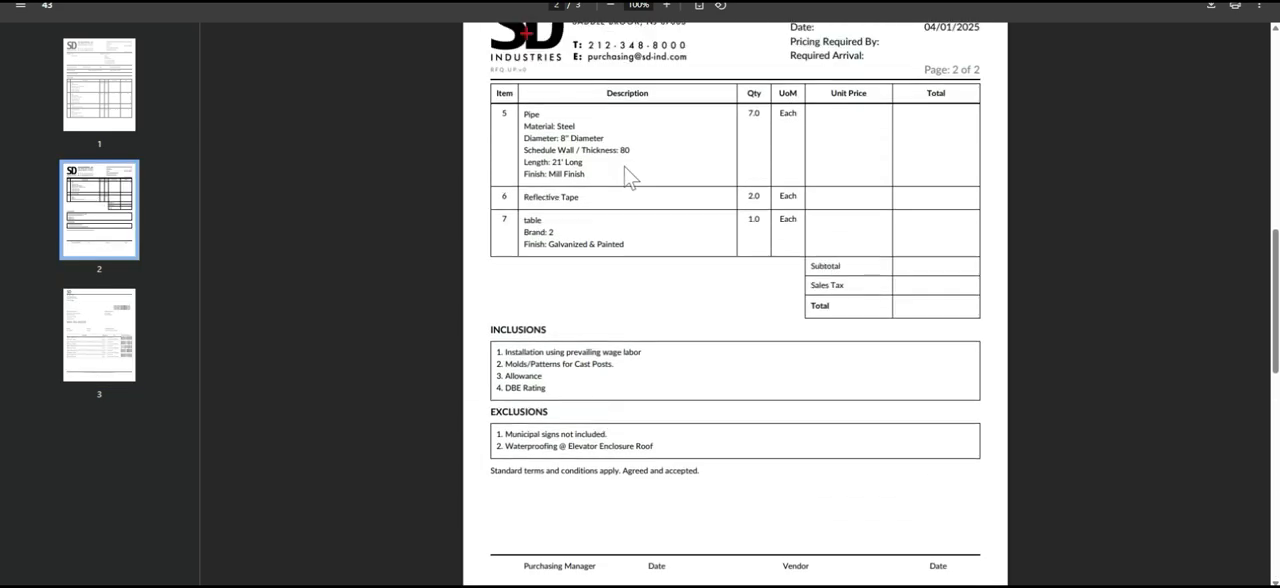
scroll(624, 166, "up", 2)
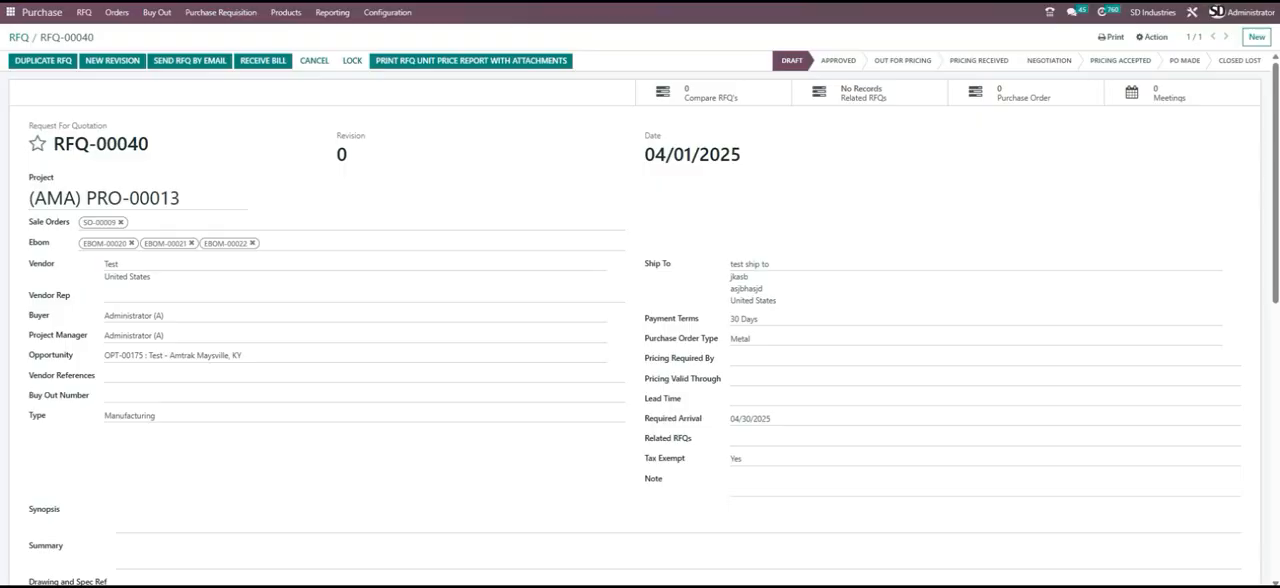
- Return to the RFQ form and look over its header fields, drawings, attachment and RFQ lines
scroll(412, 247, "down", 5)
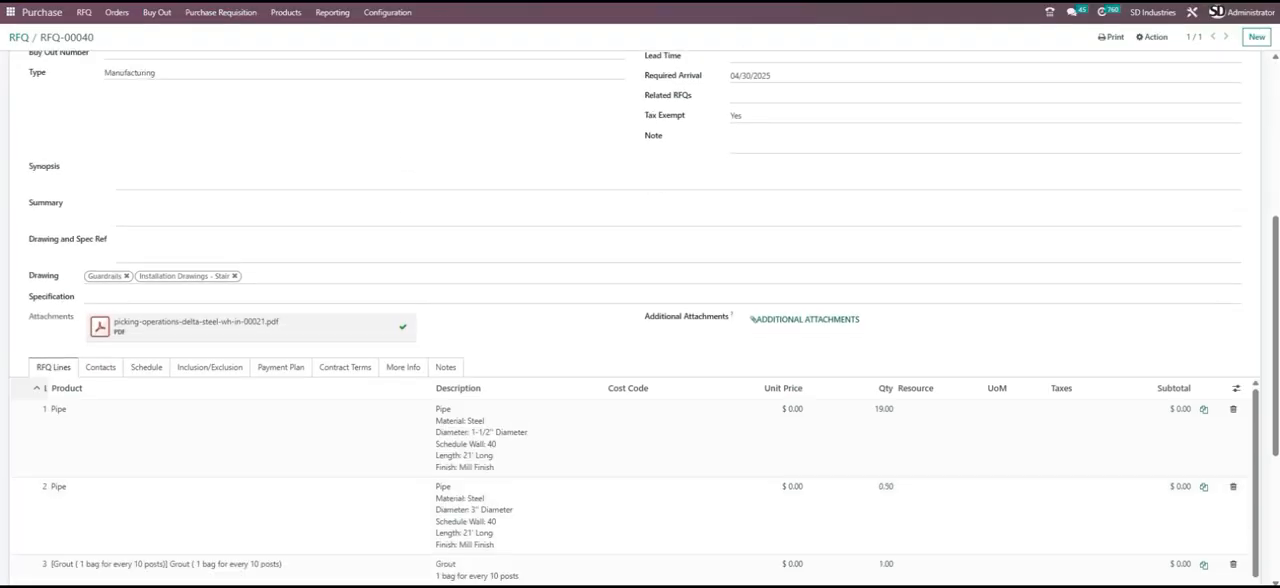
scroll(412, 247, "down", 2)
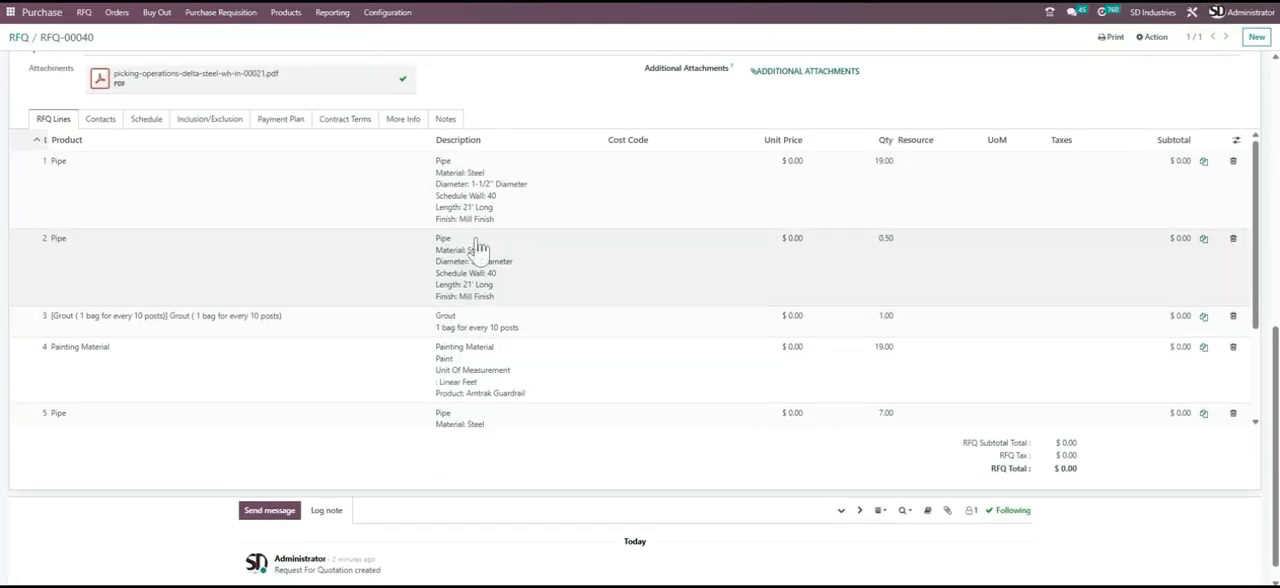
scroll(430, 290, "up", 10)
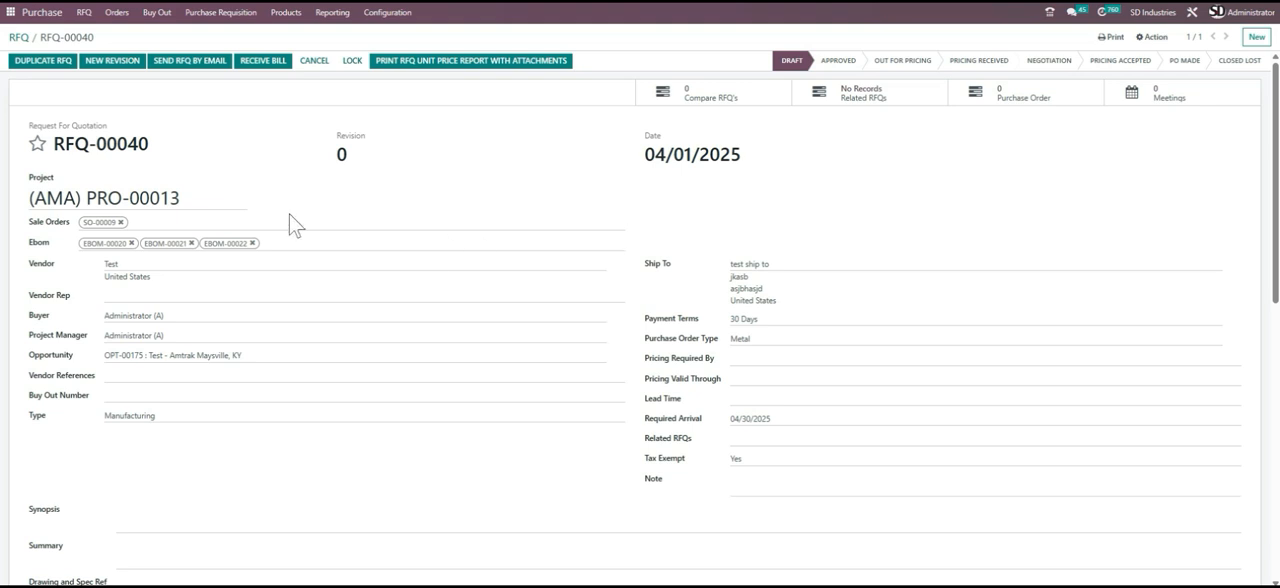
scroll(309, 377, "down", 3)
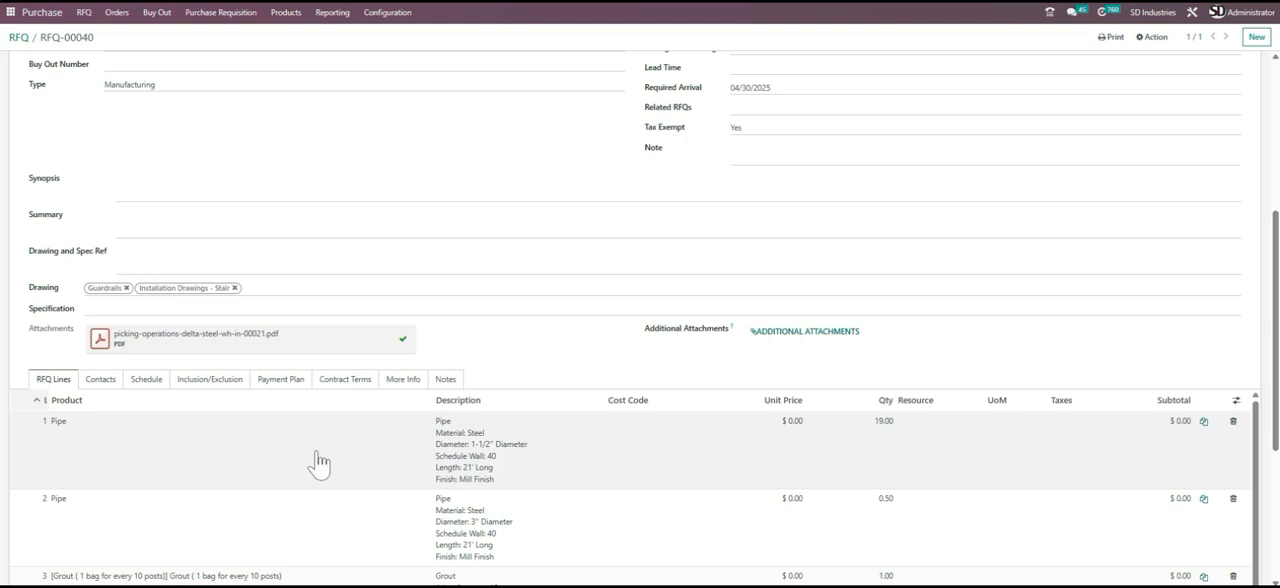
left_click(525, 402)
scroll(525, 402, "up", 5)
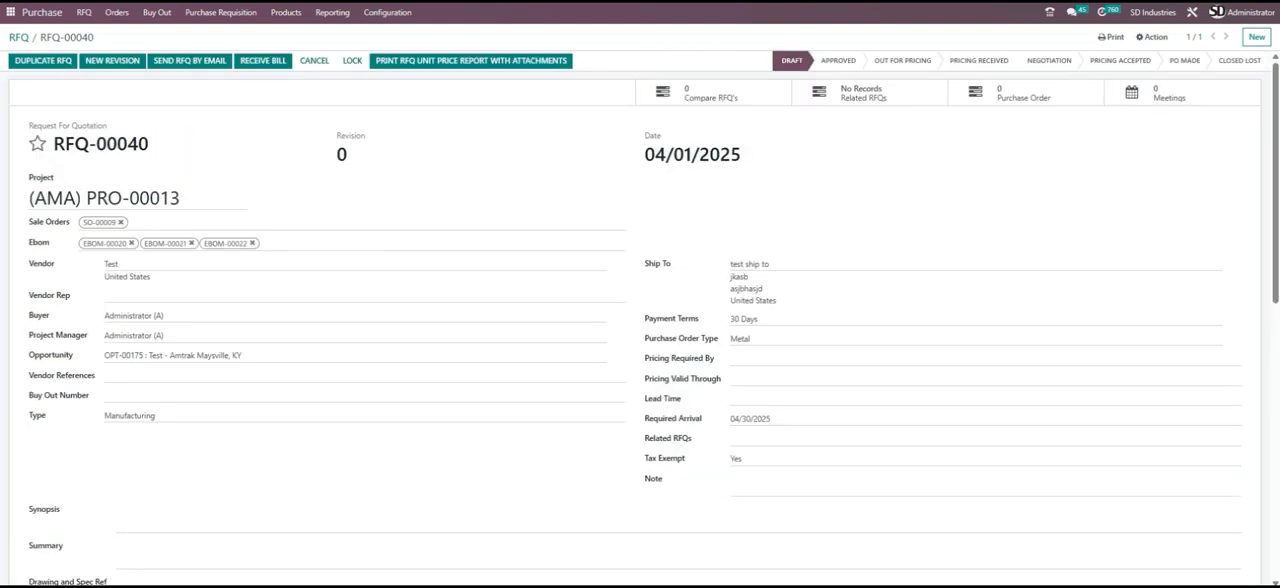
- Duplicate RFQ-00040 and change the copy's vendor to jjjd, found by searching for "test"
left_click(1152, 37)
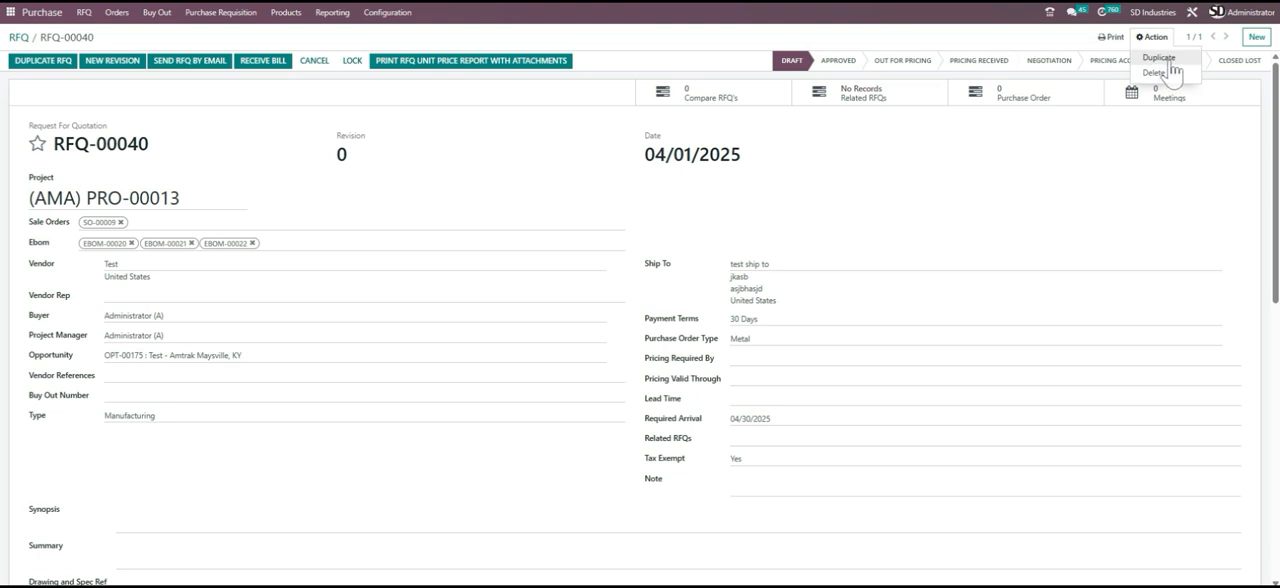
left_click(1162, 60)
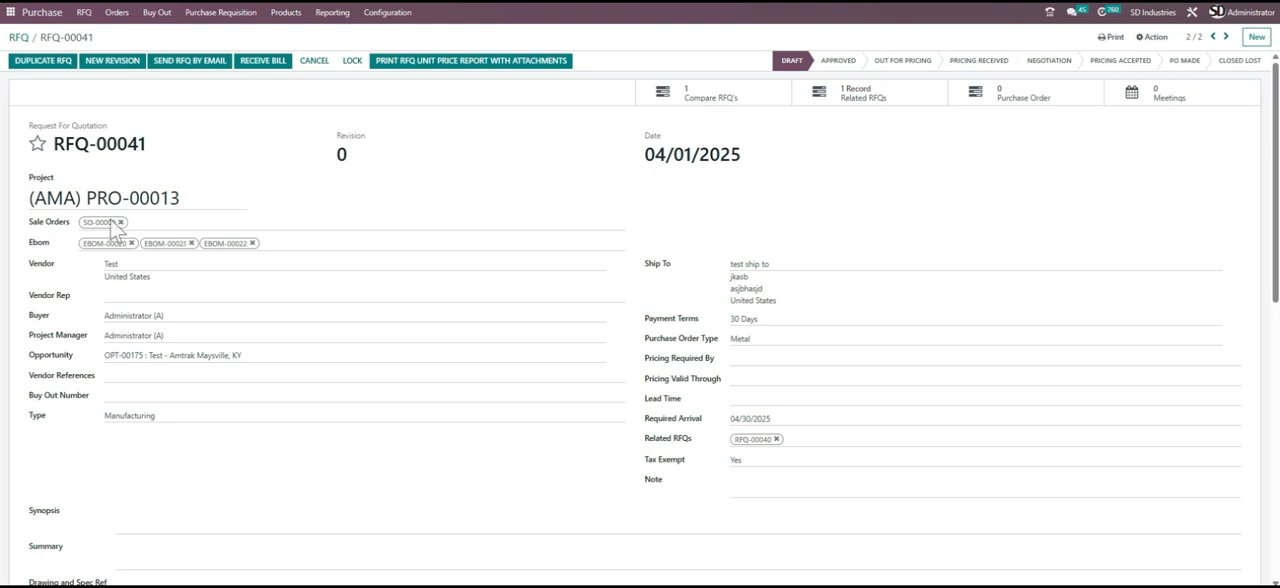
left_click(112, 264)
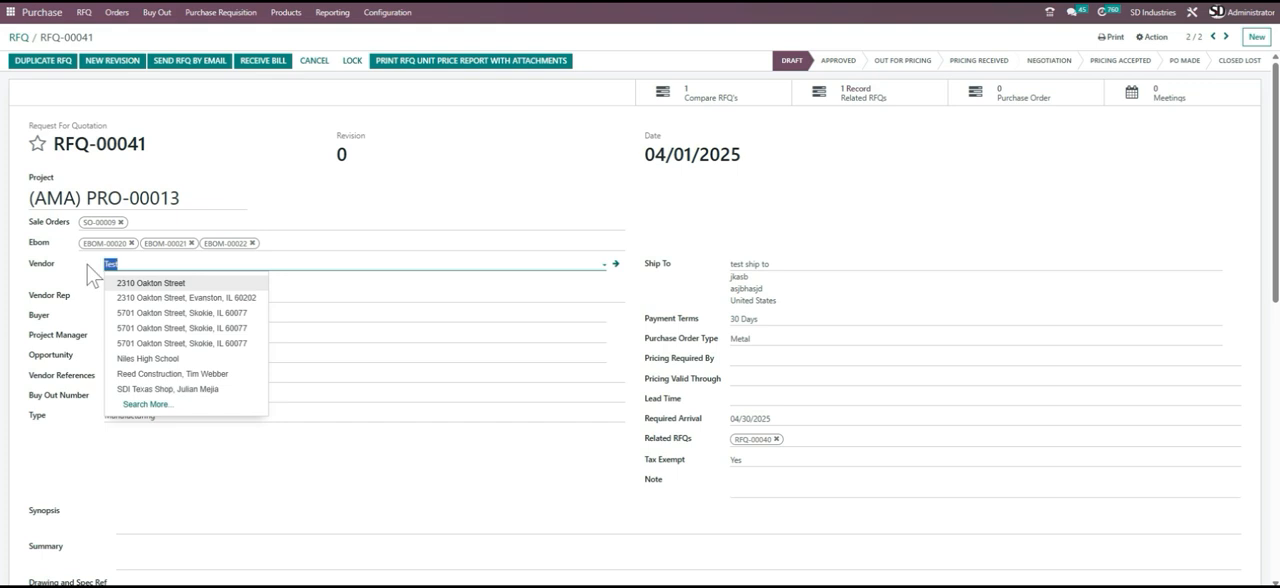
type("test")
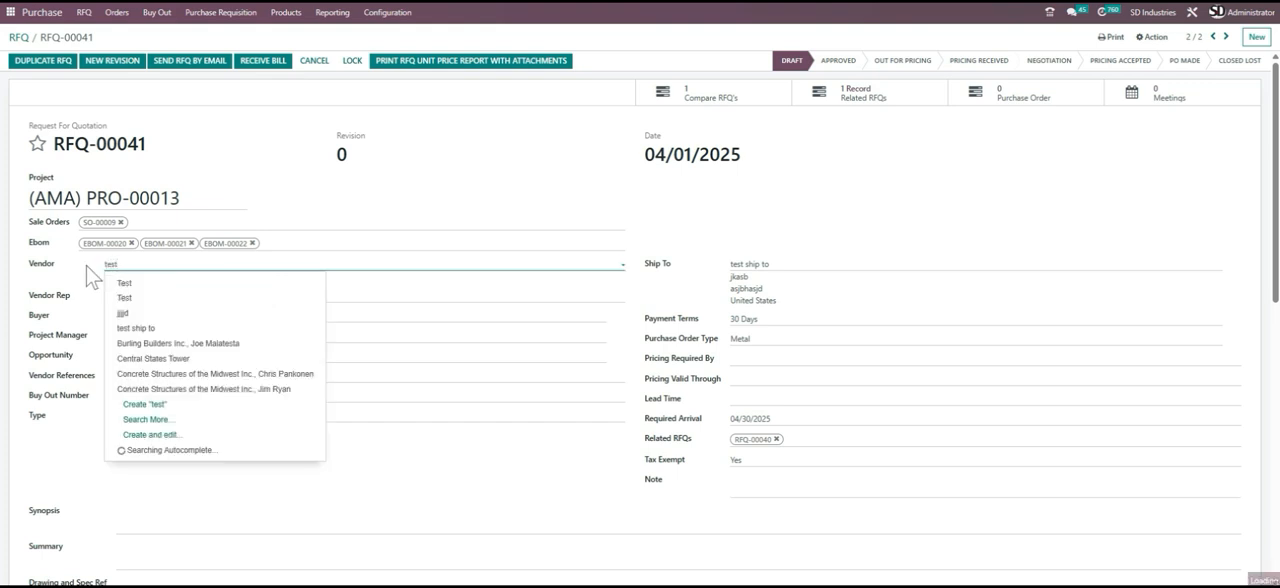
left_click(197, 315)
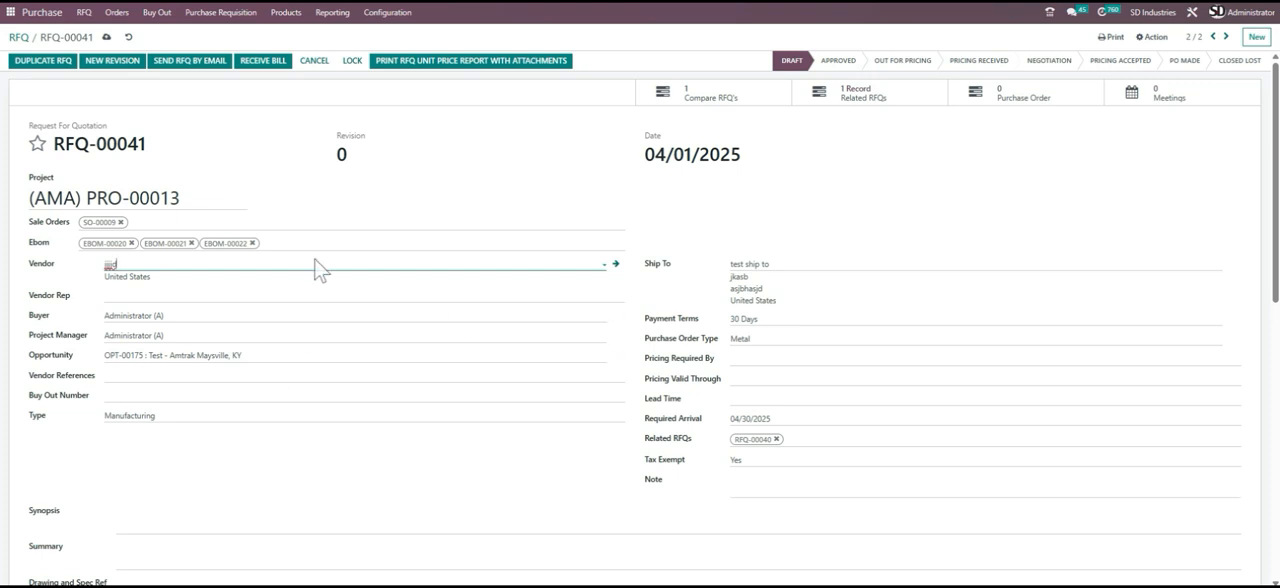
- Check the copied lines, drawings, attachment and header of RFQ-00041, and save the vendor change
scroll(318, 268, "down", 5)
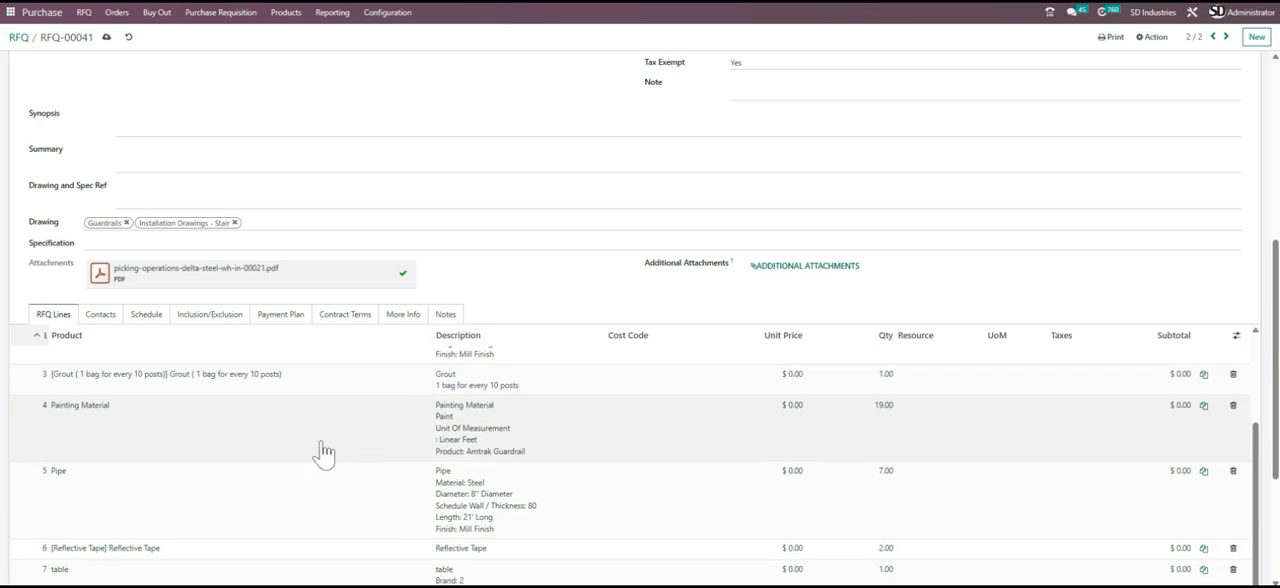
scroll(320, 452, "down", 3)
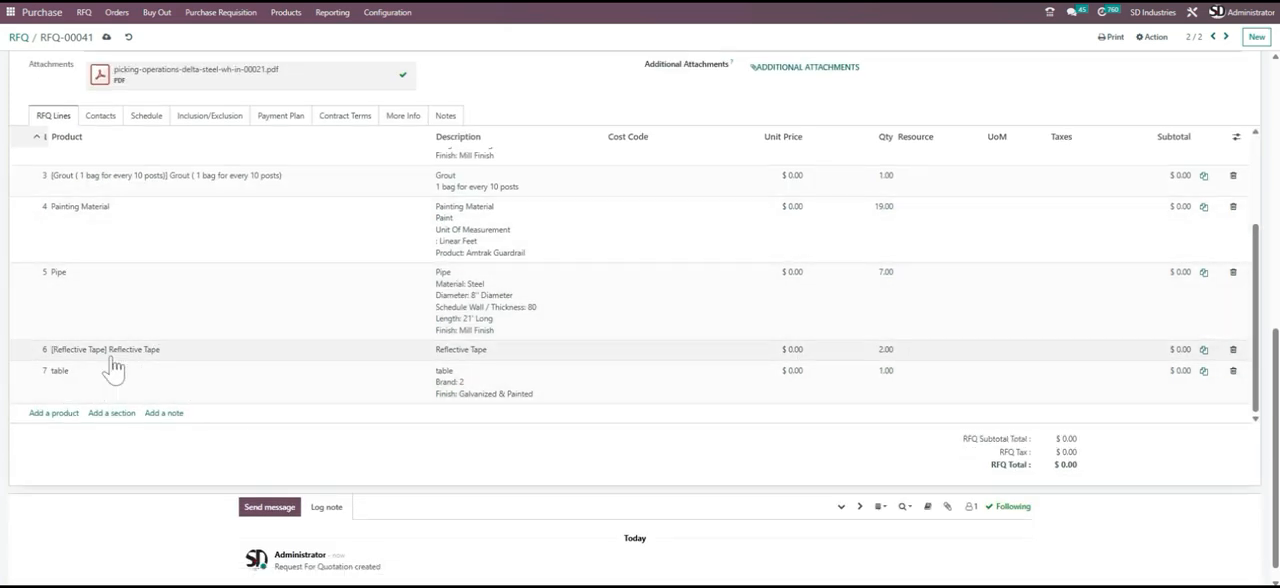
scroll(198, 326, "up", 3)
scroll(198, 318, "up", 10)
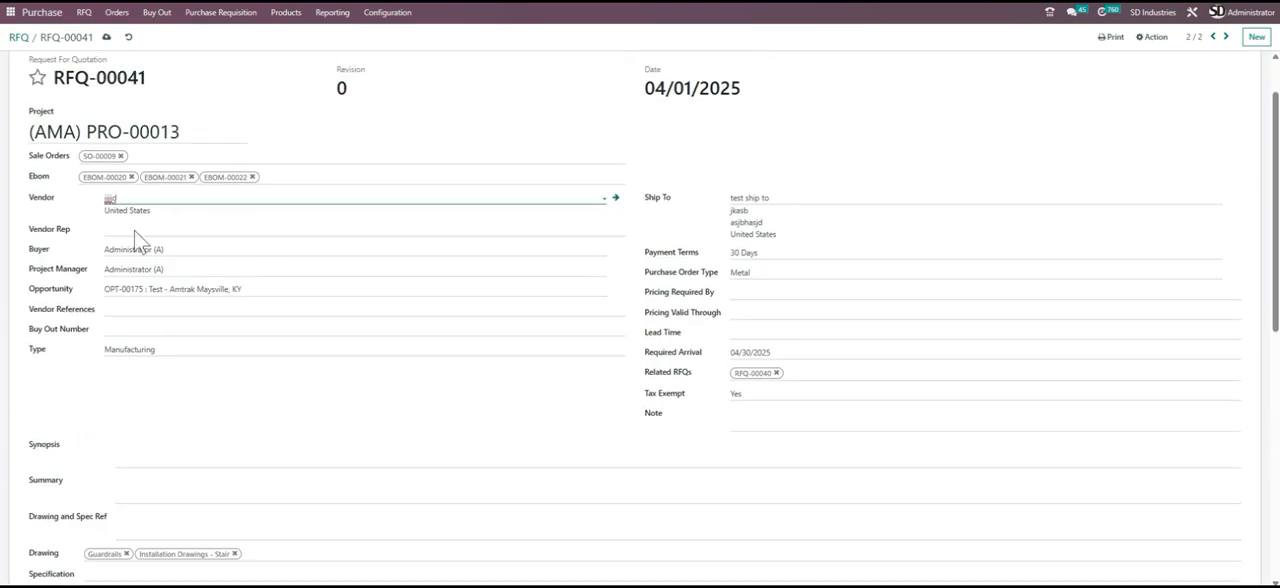
scroll(200, 405, "down", 10)
scroll(200, 405, "up", 12)
left_click(106, 40)
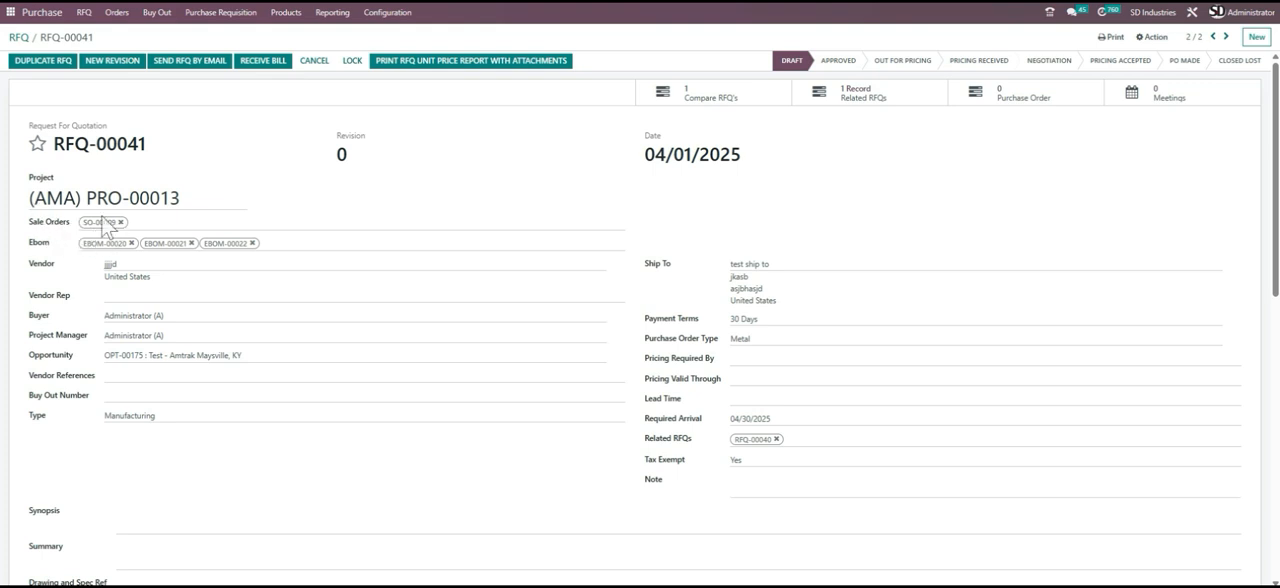
- Open the RFQ comparison report and compare both vendors' delivery dates, quantities, unit prices and totals
scroll(362, 240, "down", 4)
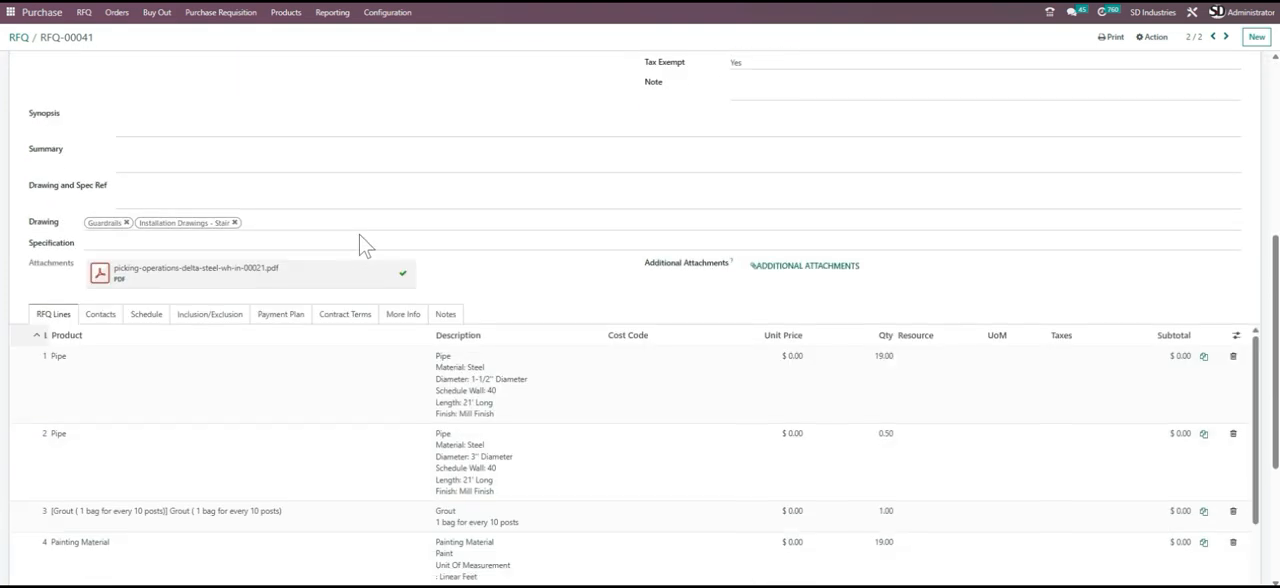
scroll(362, 242, "up", 4)
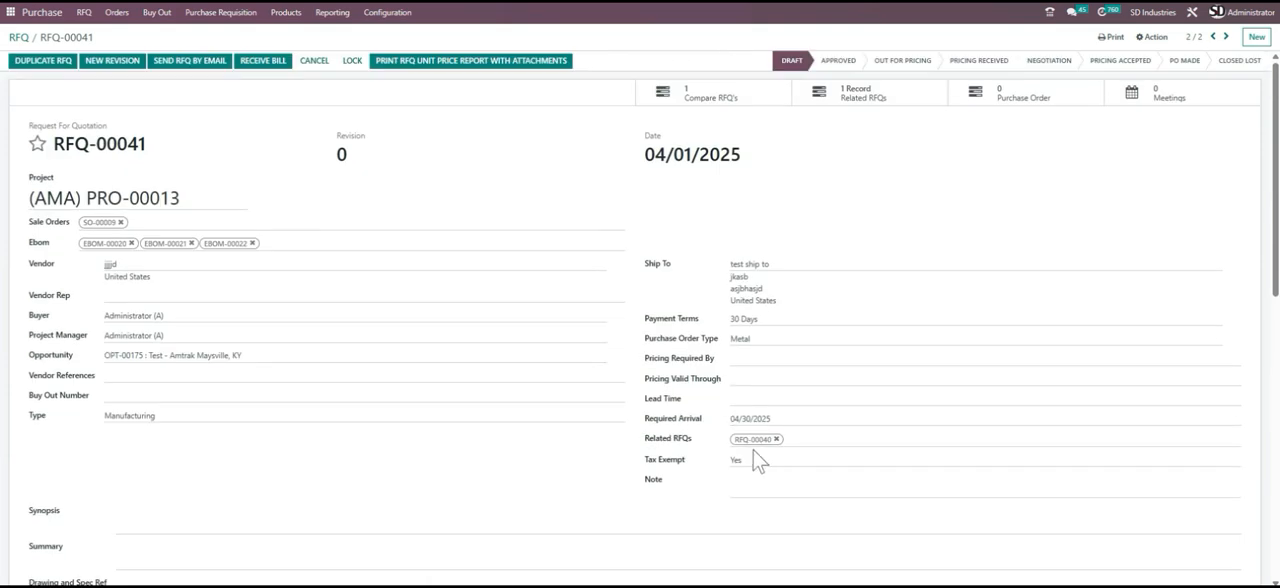
left_click(722, 106)
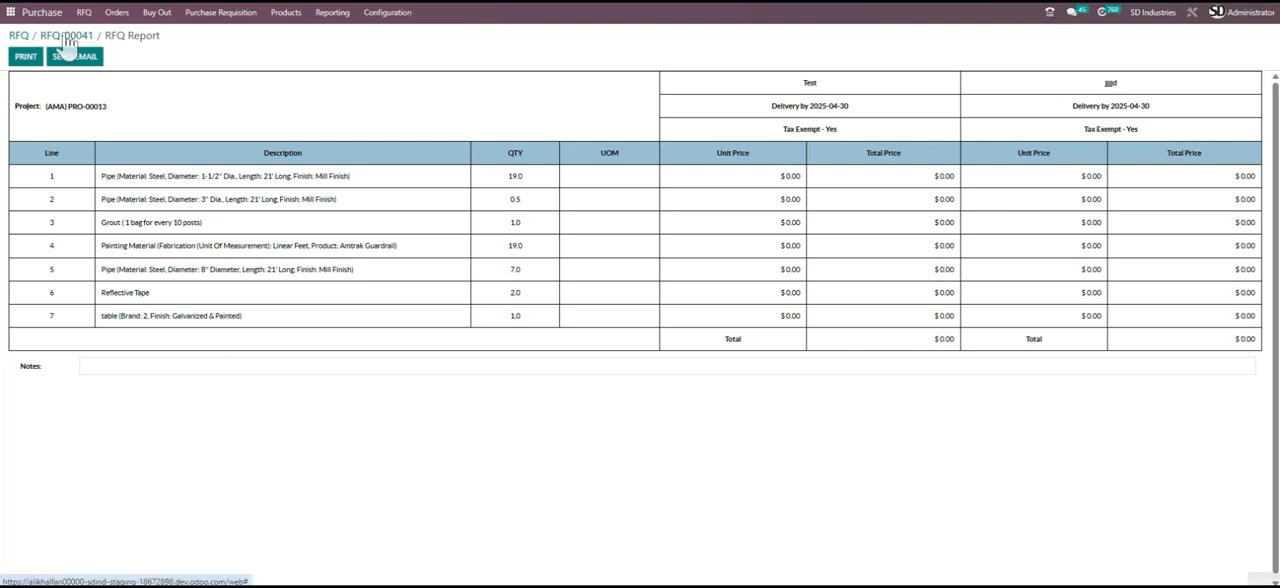
- Back in RFQ-00041, set the unit price of the 1-1/2" pipe line to $40 and the 3" pipe line to $20
scroll(487, 335, "down", 8)
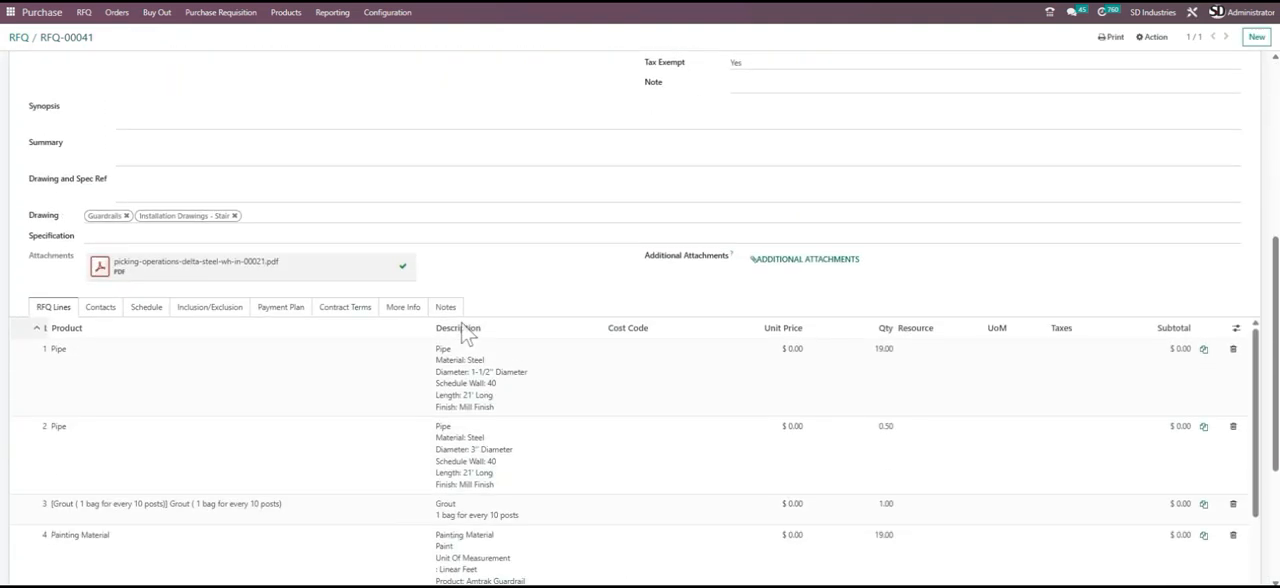
scroll(751, 397, "up", 10)
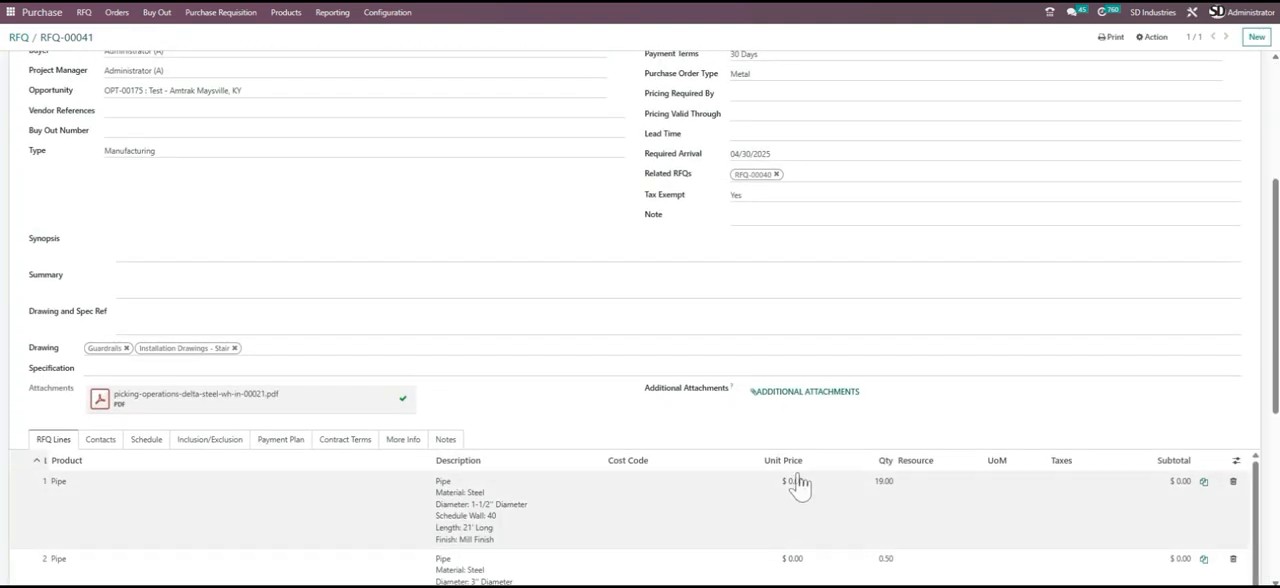
left_click(787, 505)
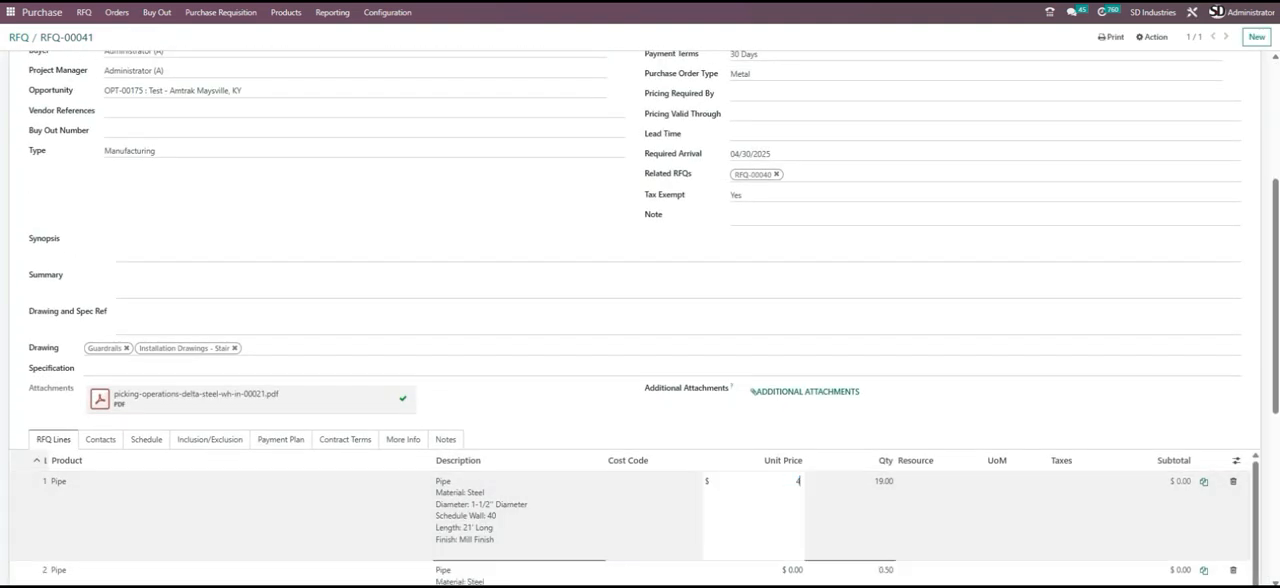
scroll(785, 505, "down", 2)
scroll(784, 505, "up", 1)
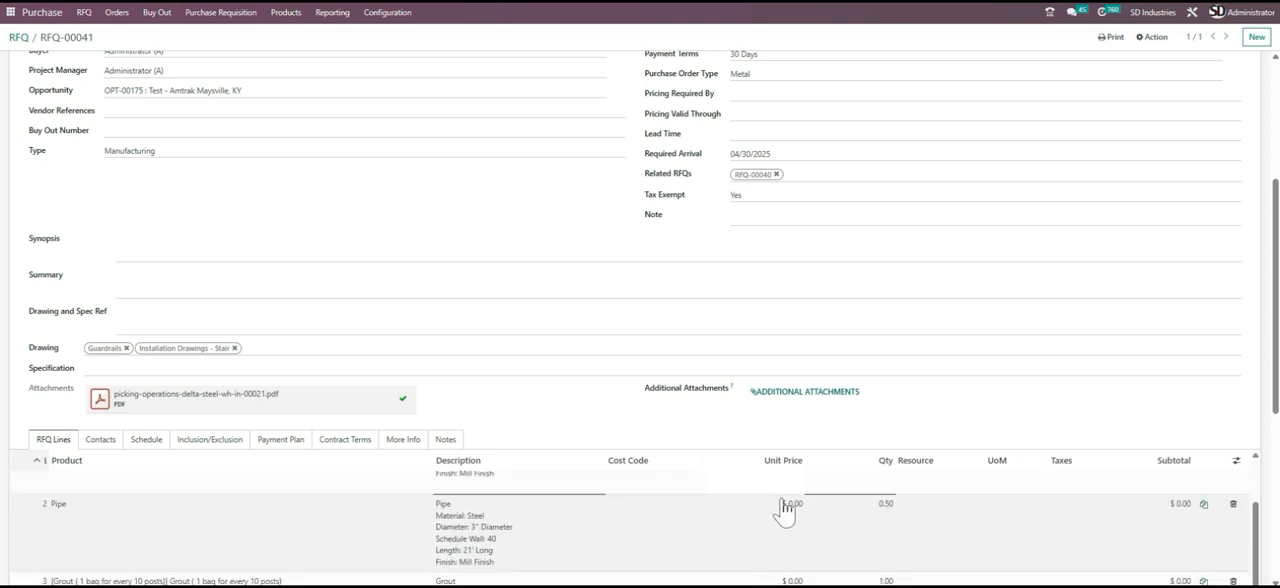
left_click(783, 525)
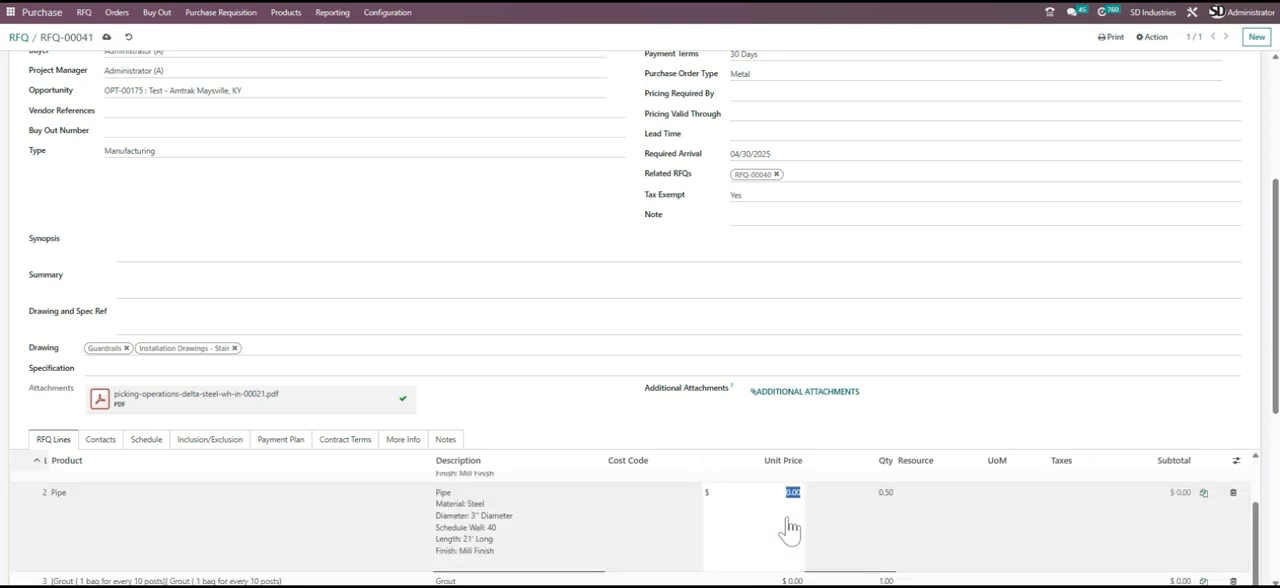
type("20")
- Set the unit prices of RFQ-00041's Grout line to $22, Painting Material to $44 and 8" pipe to $55
scroll(694, 274, "down", 3)
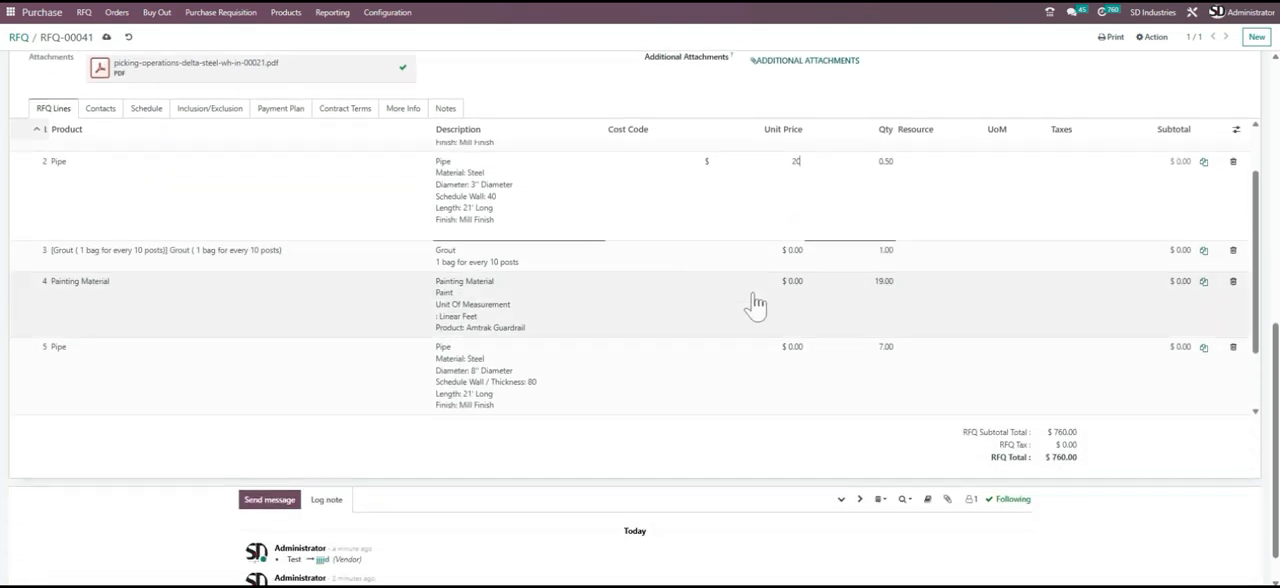
left_click(794, 264)
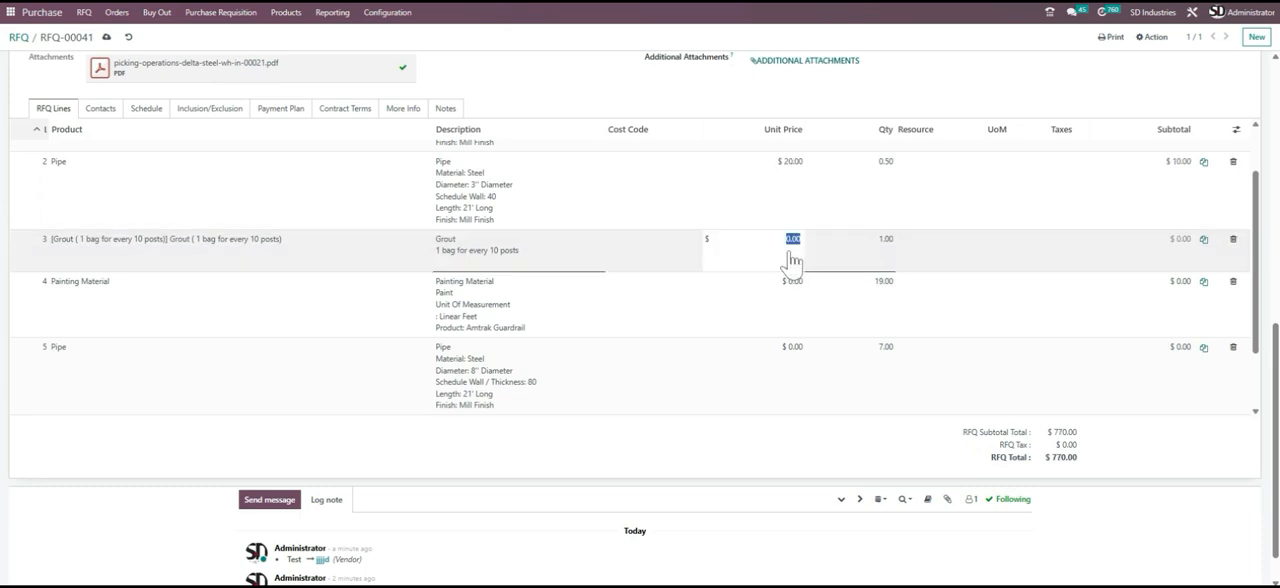
type("22")
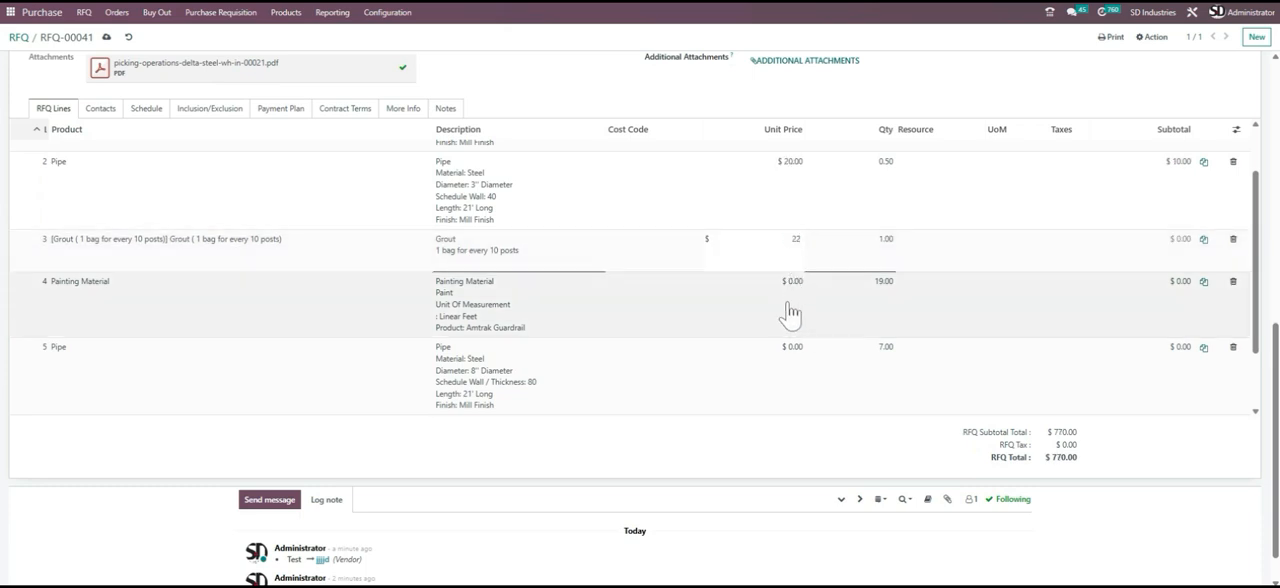
left_click(792, 294)
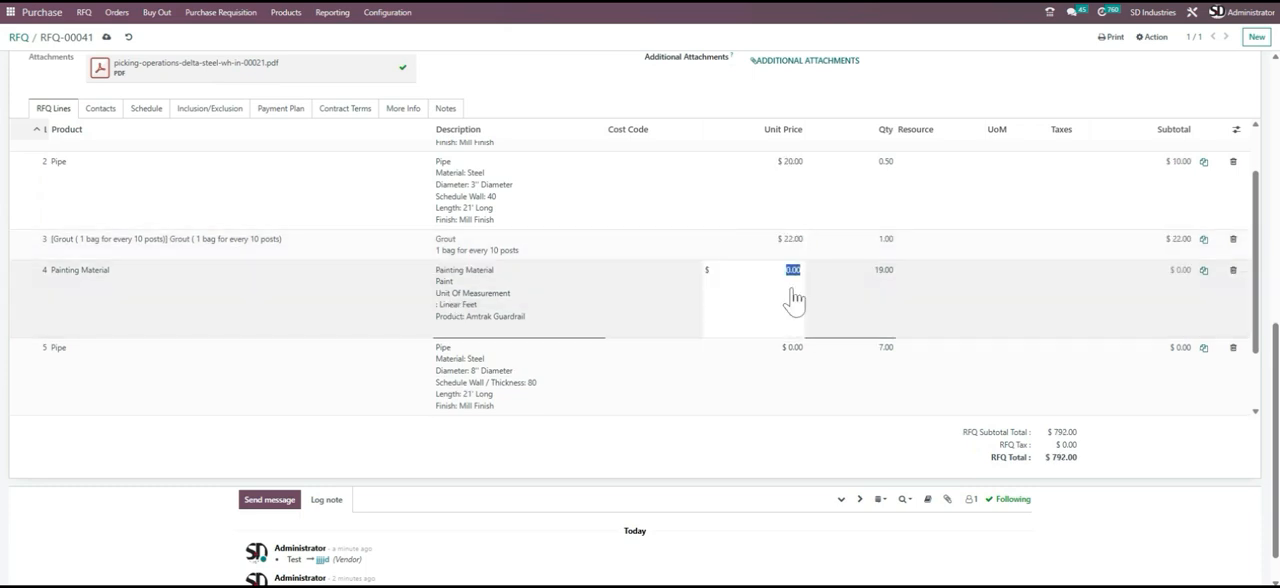
type("44")
left_click(786, 362)
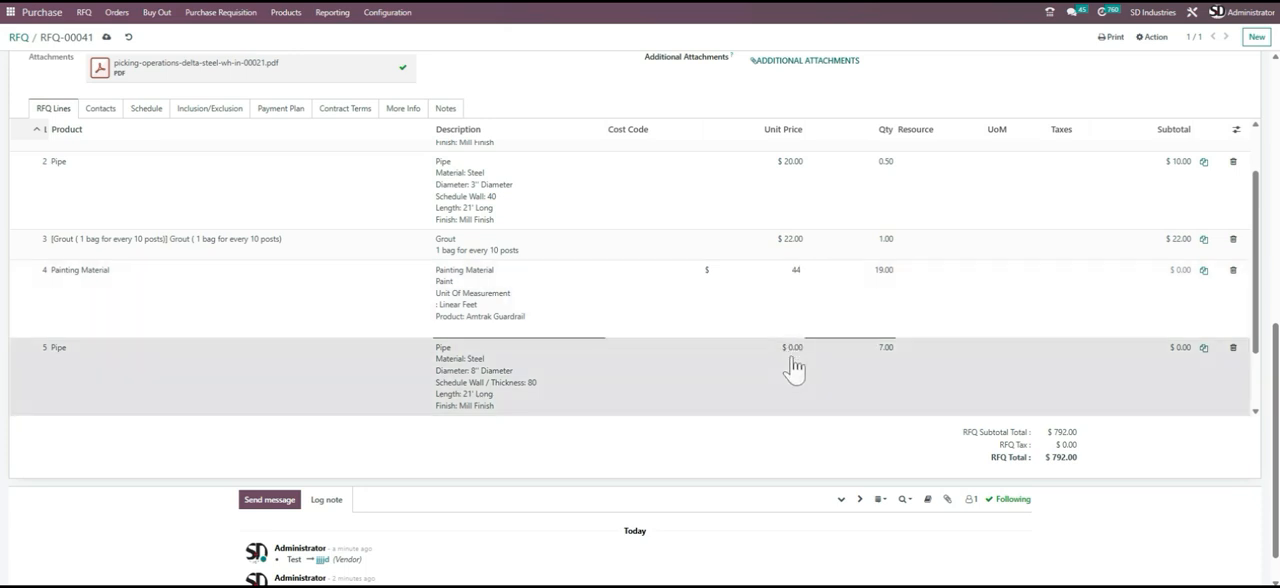
left_click(791, 366)
type("55")
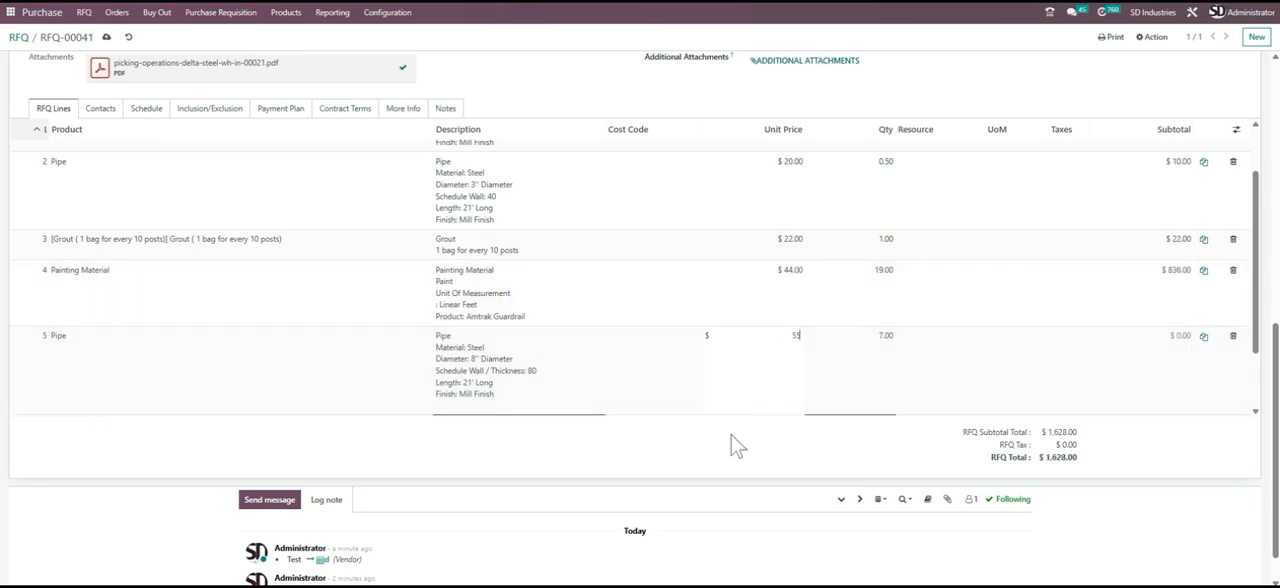
left_click(688, 458)
- Check the priced lines of RFQ-00041 and save the record
scroll(438, 292, "up", 1)
scroll(438, 292, "down", 2)
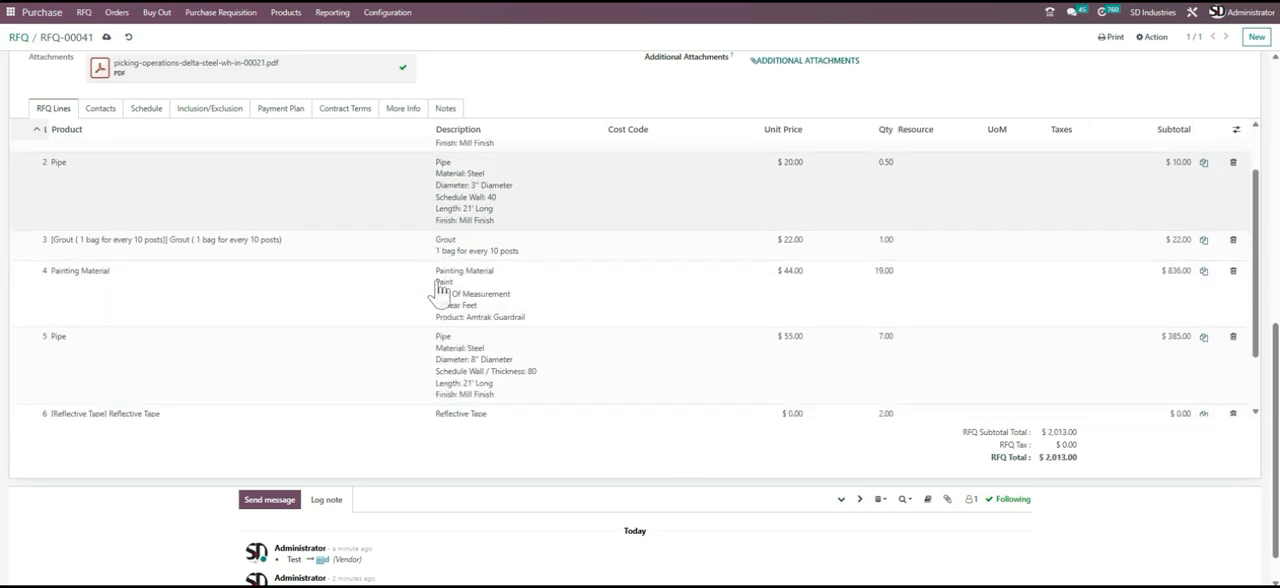
scroll(438, 292, "up", 2)
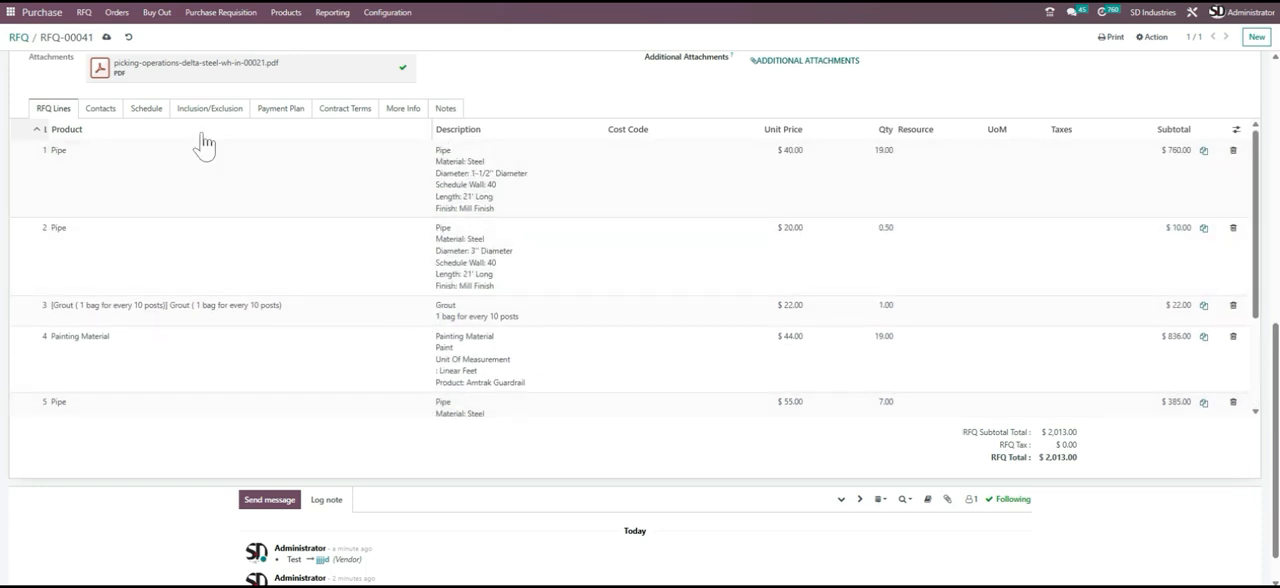
left_click(106, 37)
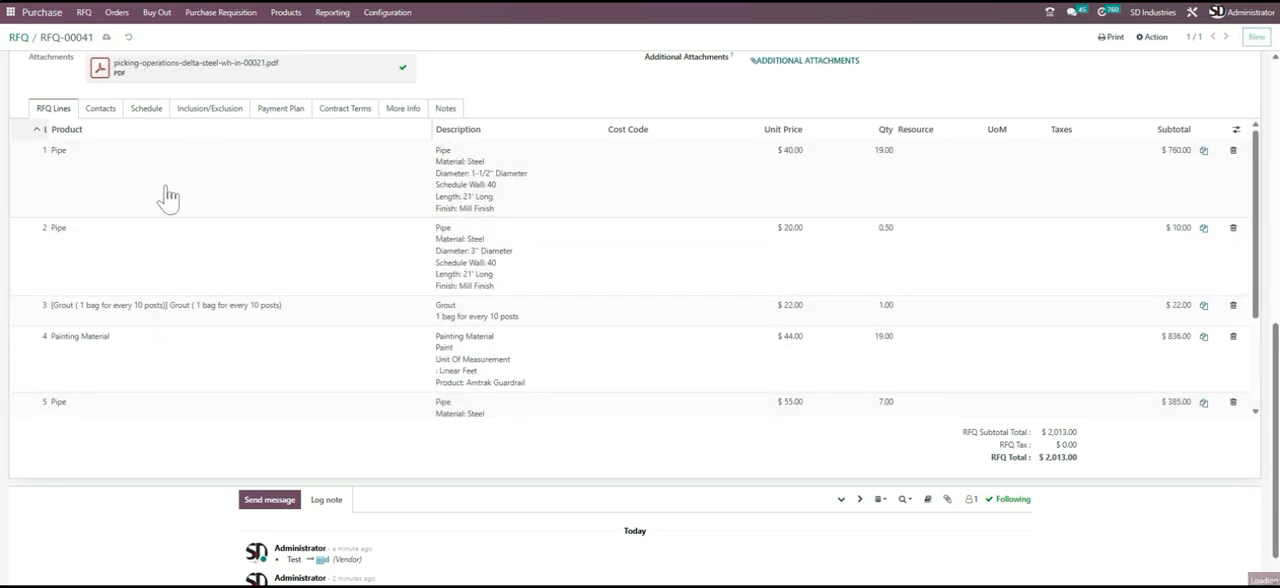
- Open RFQ-00040 from the related RFQs of RFQ-00041
scroll(242, 285, "up", 3)
scroll(379, 293, "up", 3)
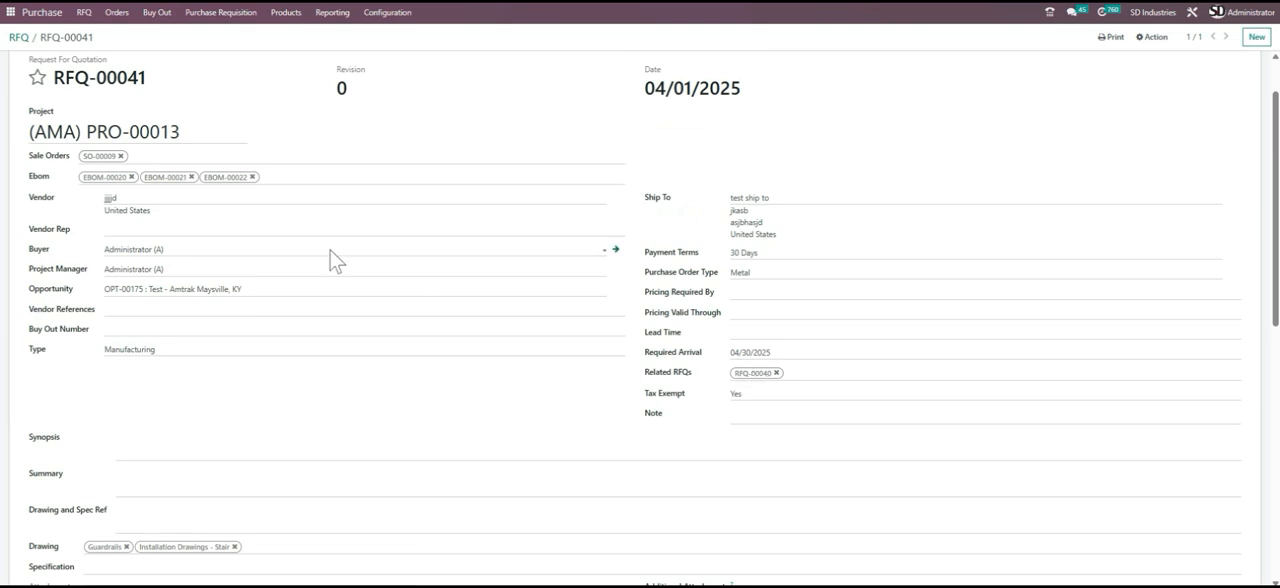
scroll(331, 258, "up", 2)
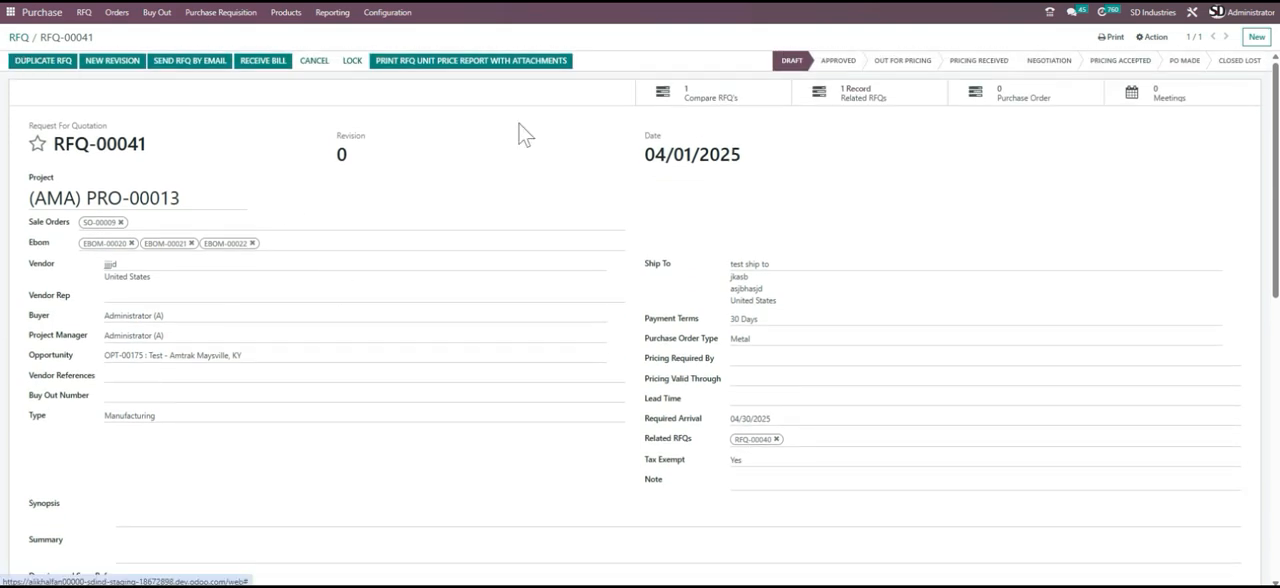
left_click(850, 108)
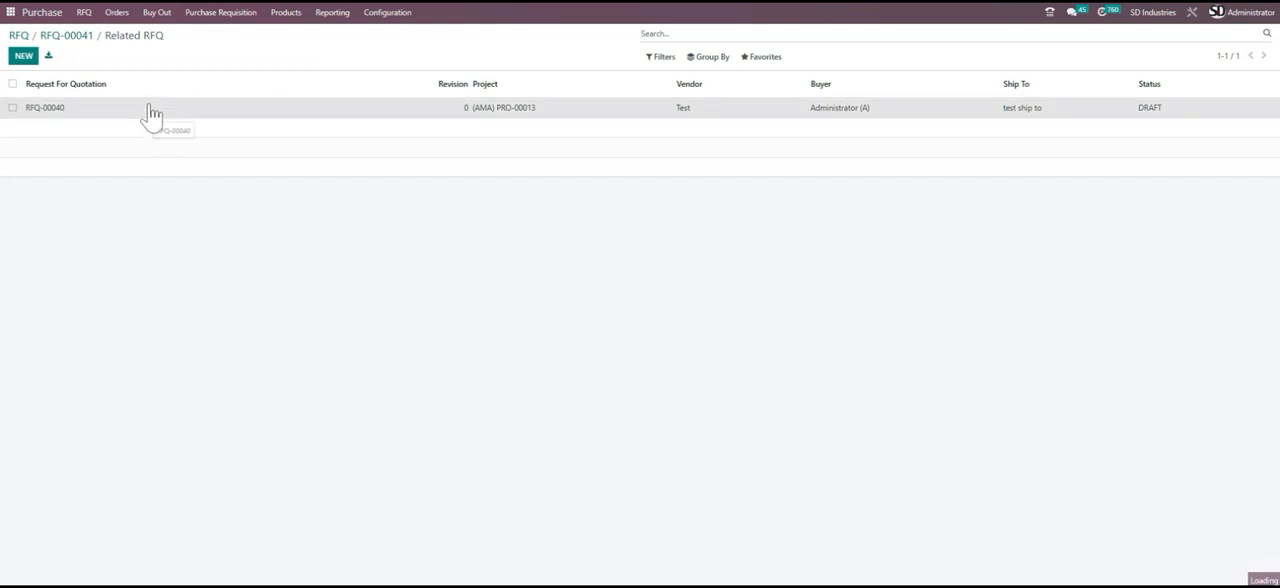
left_click(149, 107)
- In RFQ-00040, set the unit price of the 1-1/2" pipe line to $10, the 3" pipe line to $20 and Grout to $90
scroll(558, 311, "down", 5)
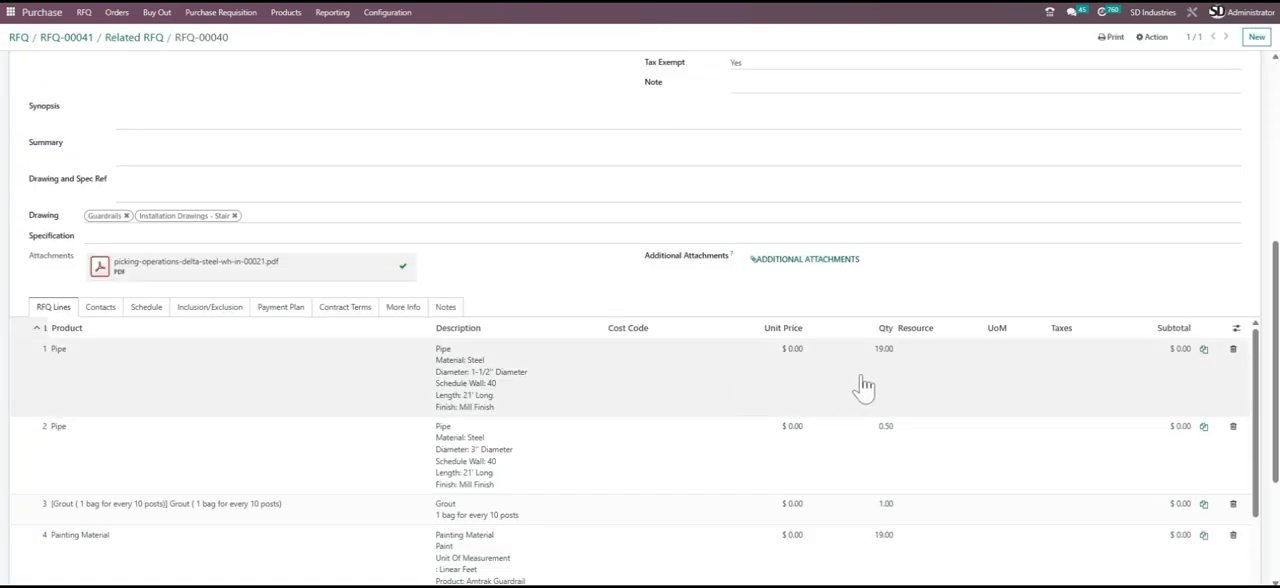
left_click(792, 371)
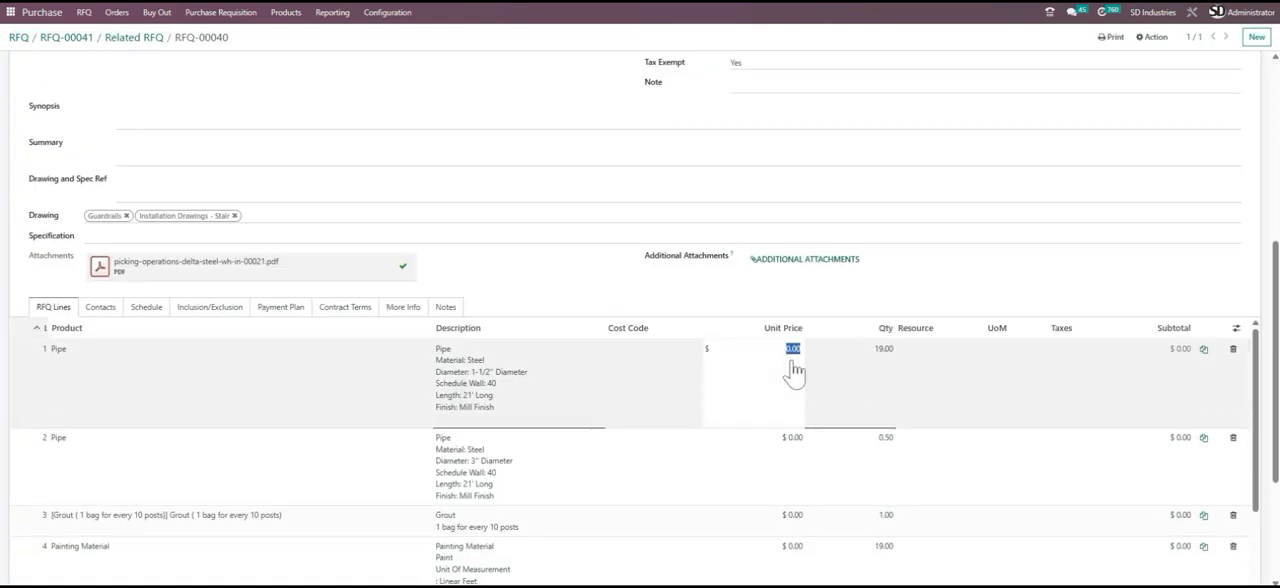
type("10")
left_click(790, 440)
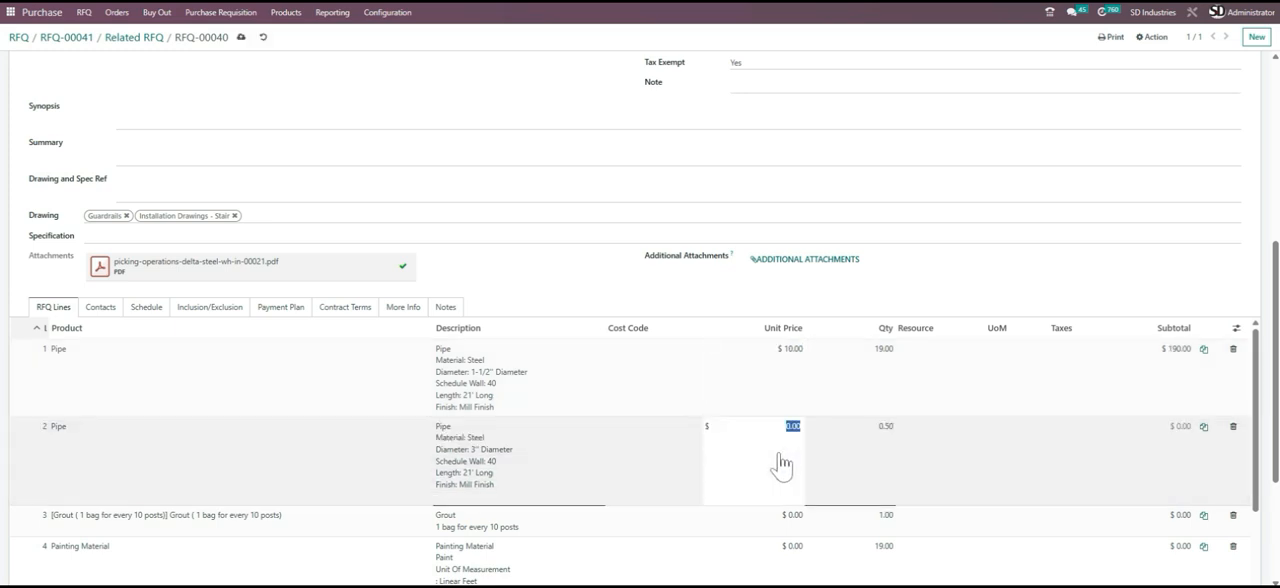
type("20")
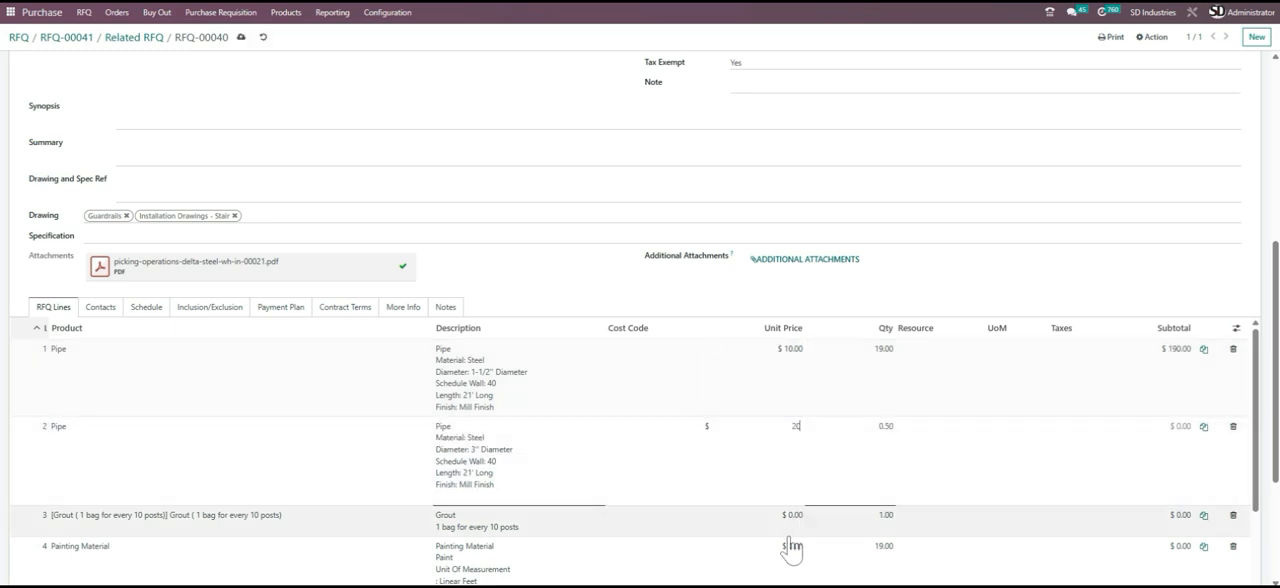
left_click(775, 530)
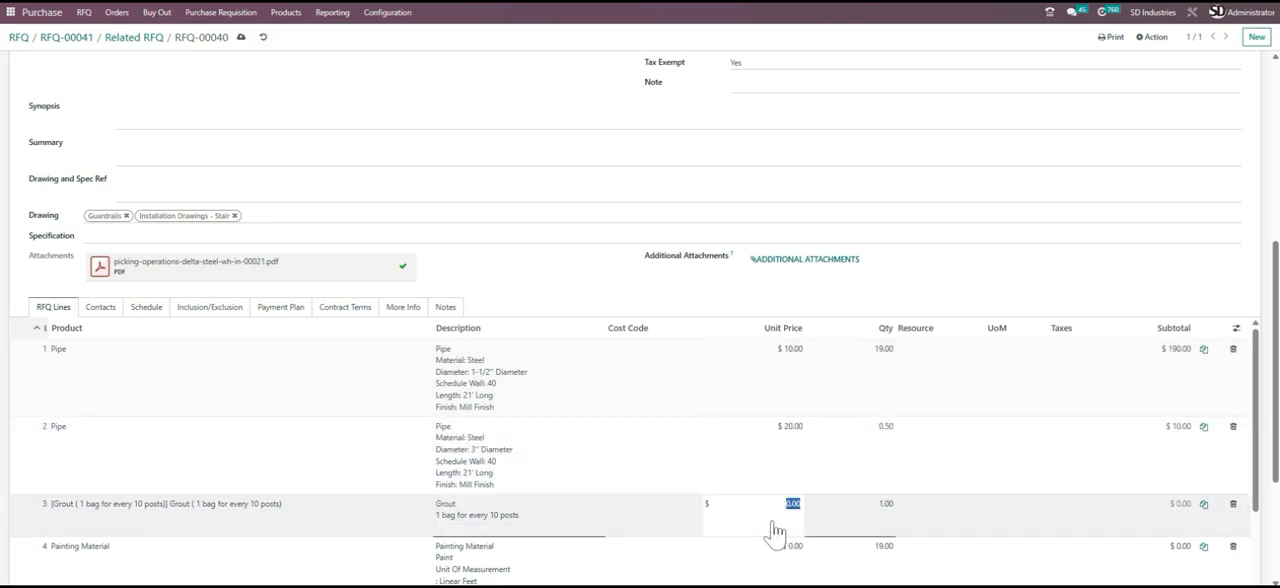
type("90")
- Set the unit prices of RFQ-00040's Painting Material line to $50 and 8" pipe line to $1, and save the record
scroll(806, 397, "down", 5)
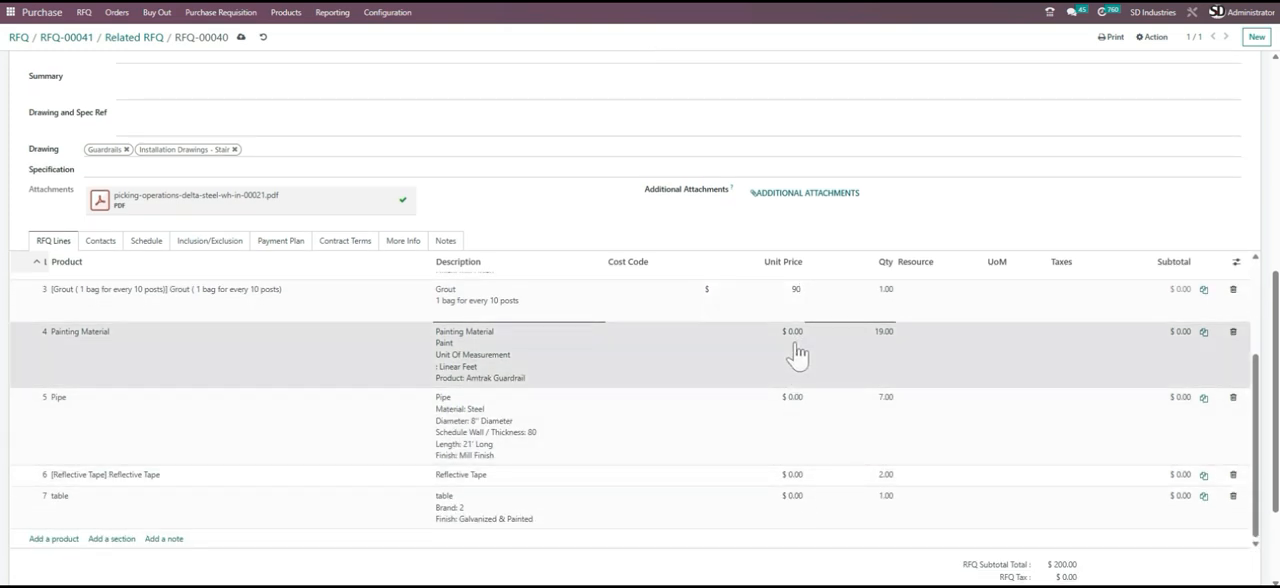
left_click(798, 352)
type("50")
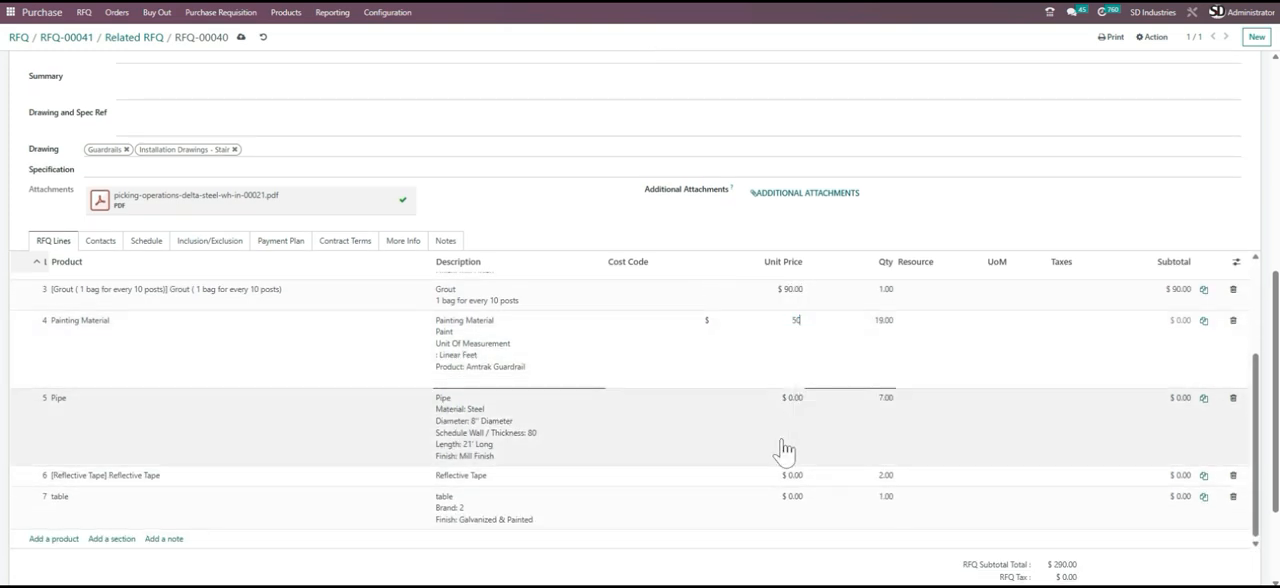
left_click(795, 425)
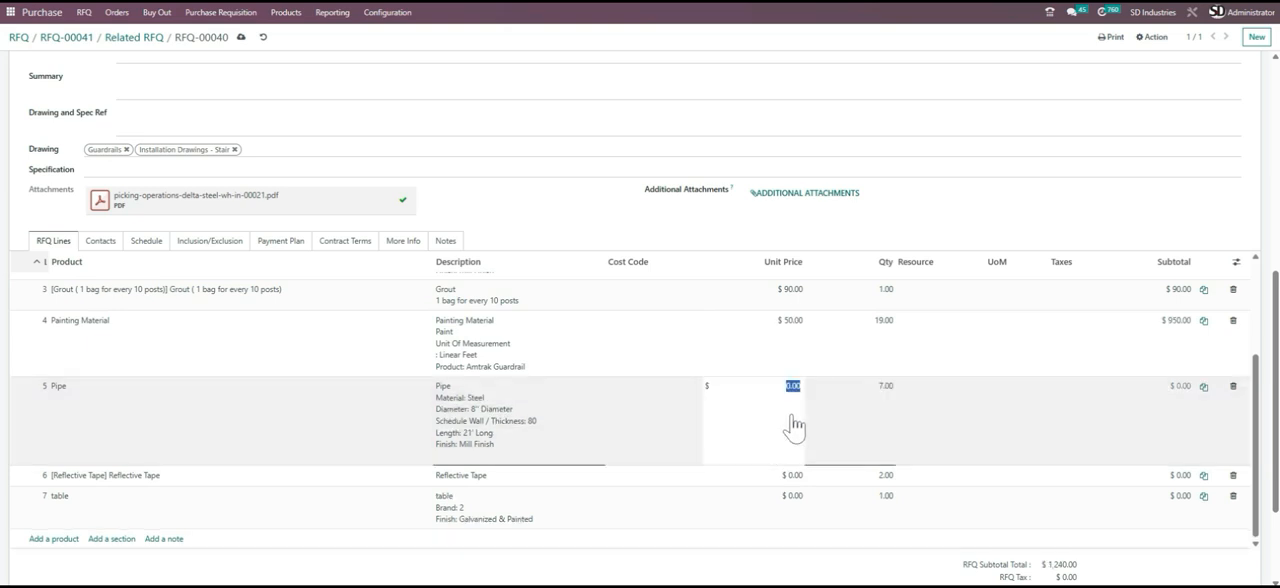
type("1")
left_click(688, 511)
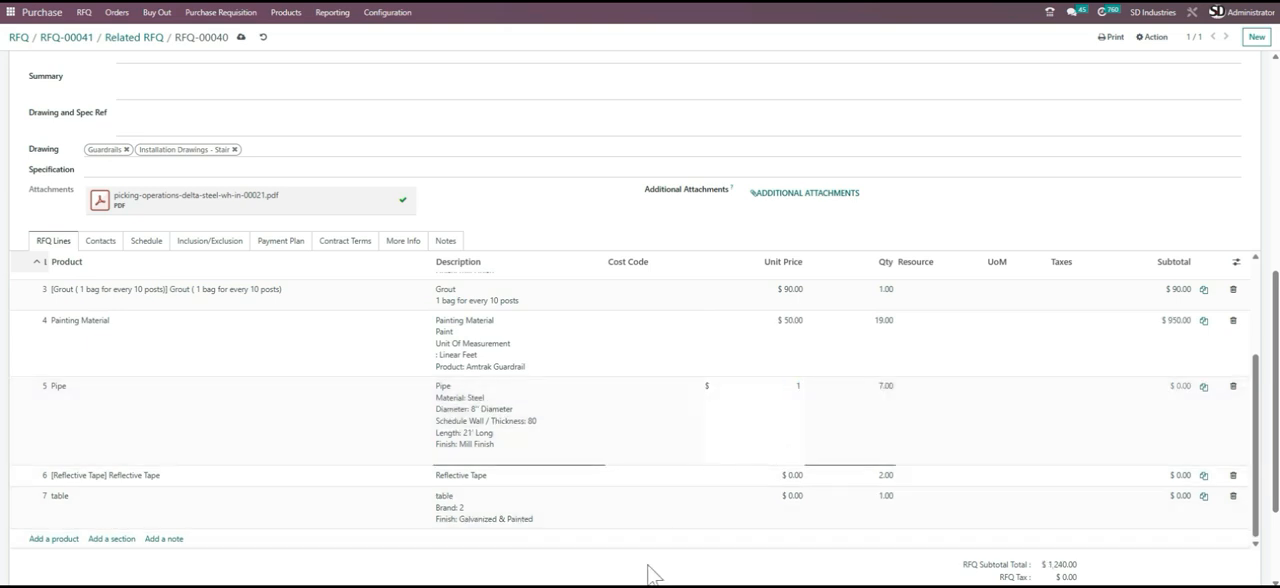
scroll(430, 300, "up", 2)
scroll(421, 261, "up", 1)
left_click(241, 37)
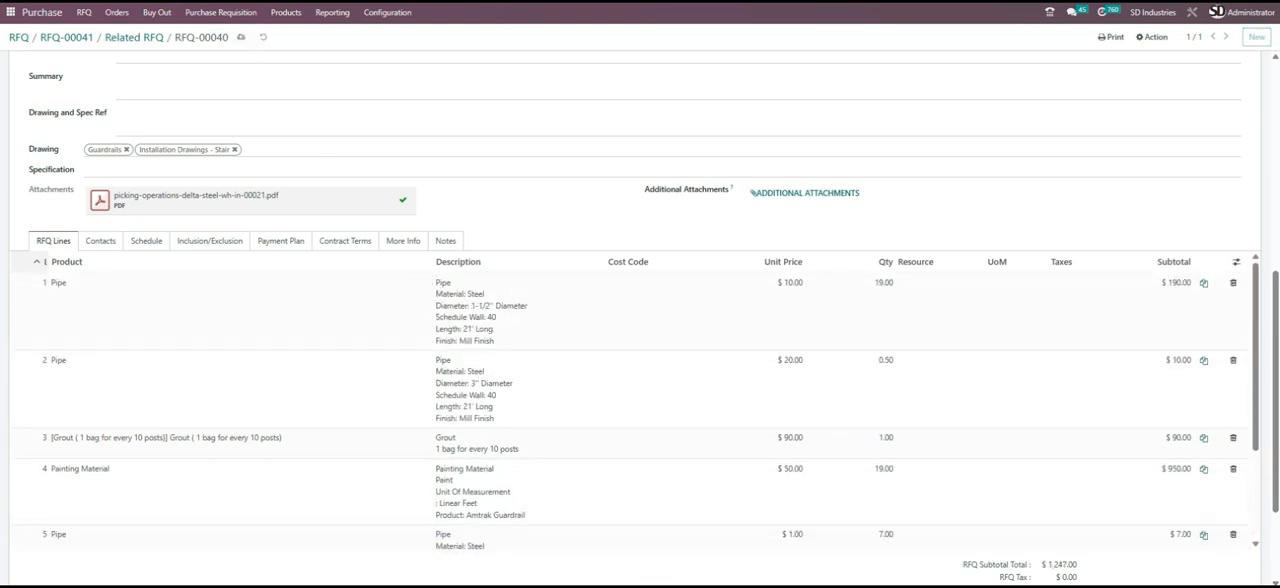
- View the RFQ comparison report for RFQ-00040 to compare both vendors' unit and total prices, and return to the RFQ
scroll(516, 205, "up", 5)
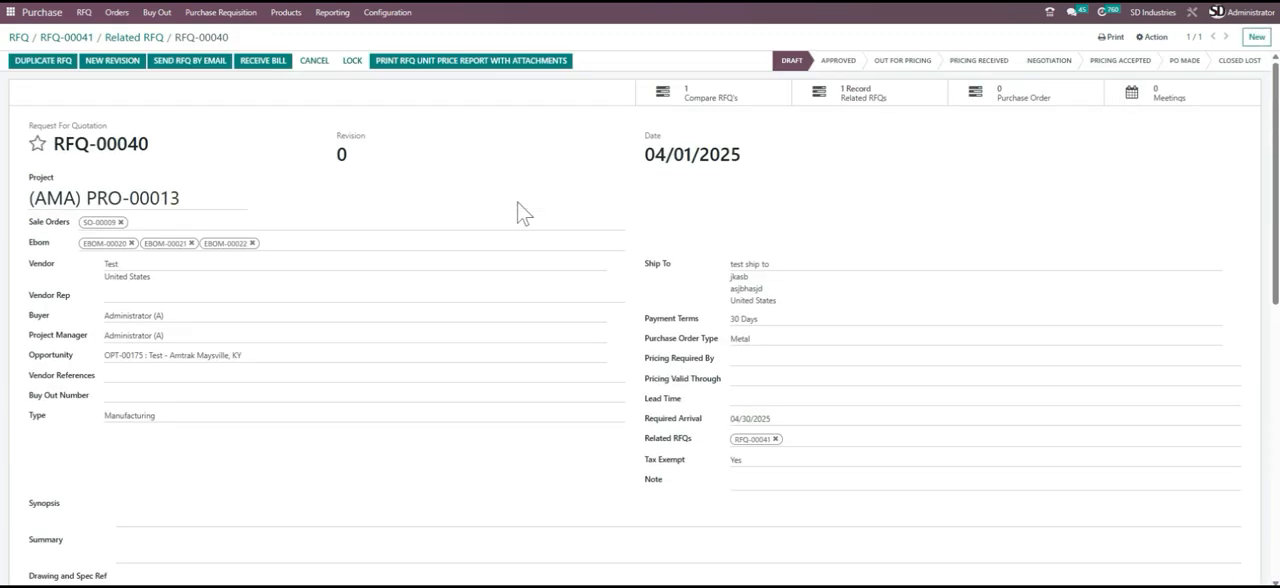
left_click(695, 98)
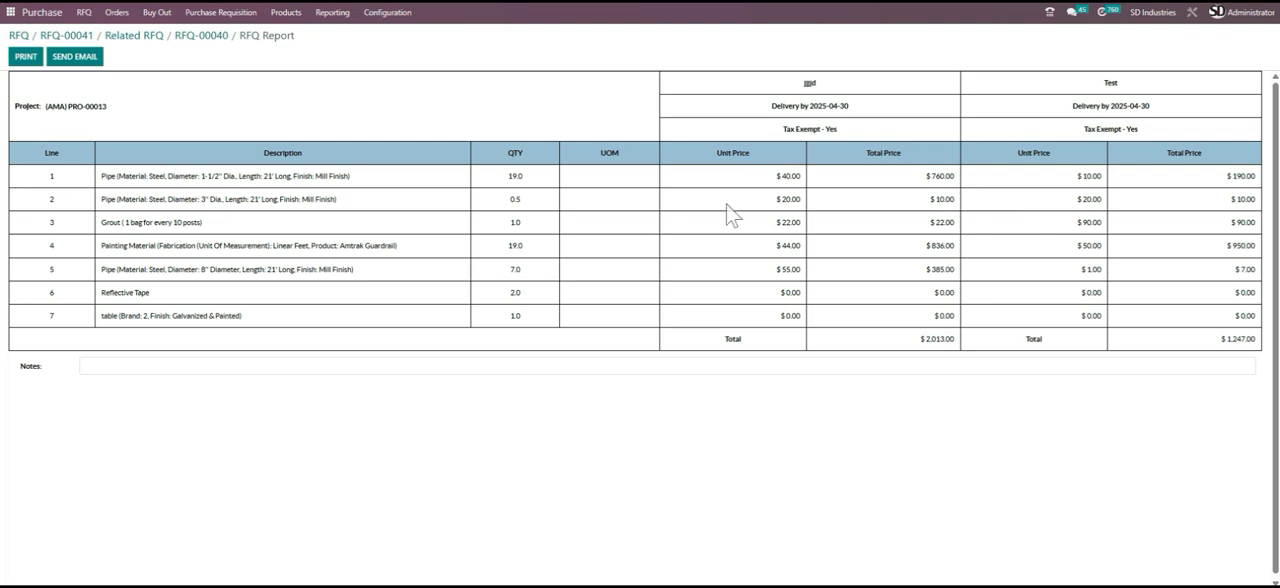
left_click(199, 42)
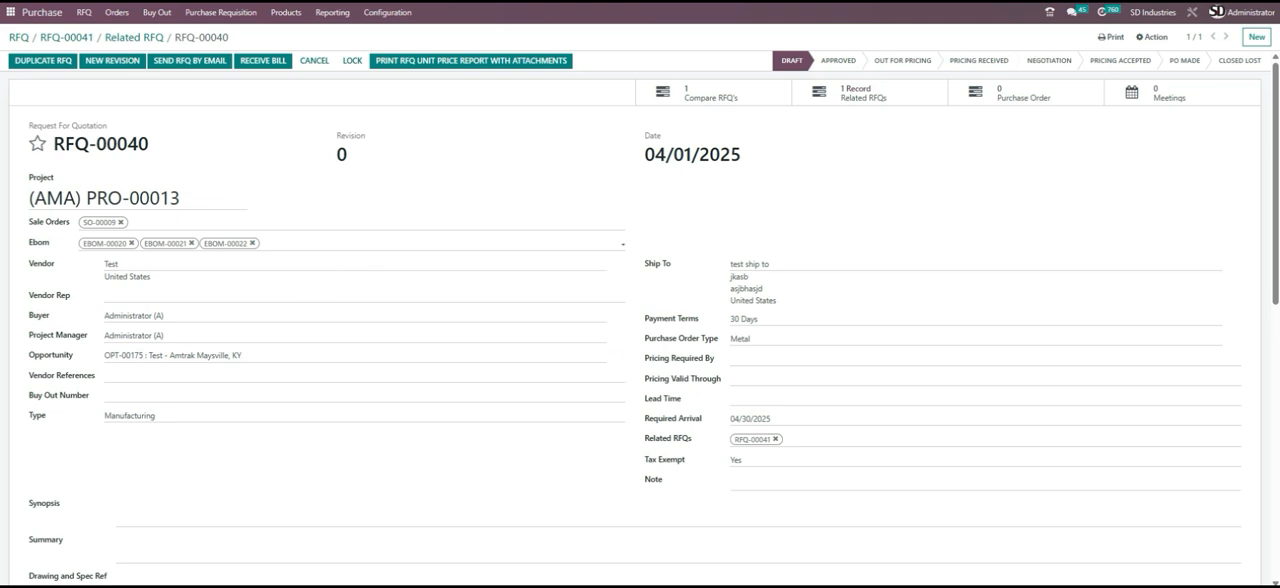
- Advance RFQ-00040's status through Approved, Out for Pricing, Pricing Received and Negotiation to Pricing Accepted
left_click(840, 66)
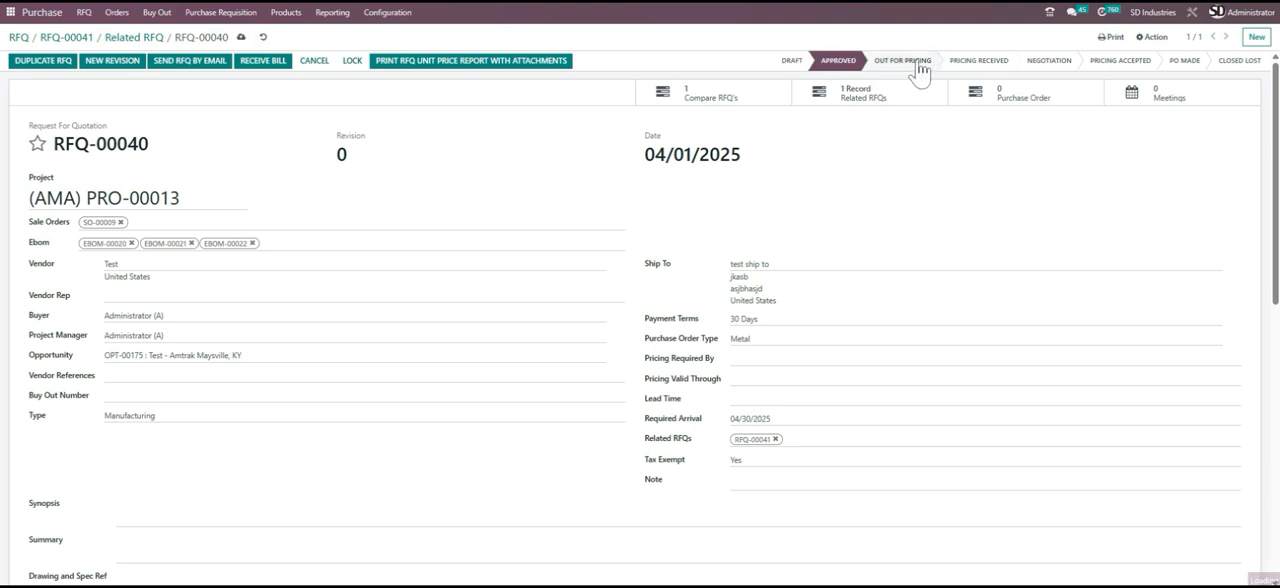
left_click(918, 70)
left_click(968, 64)
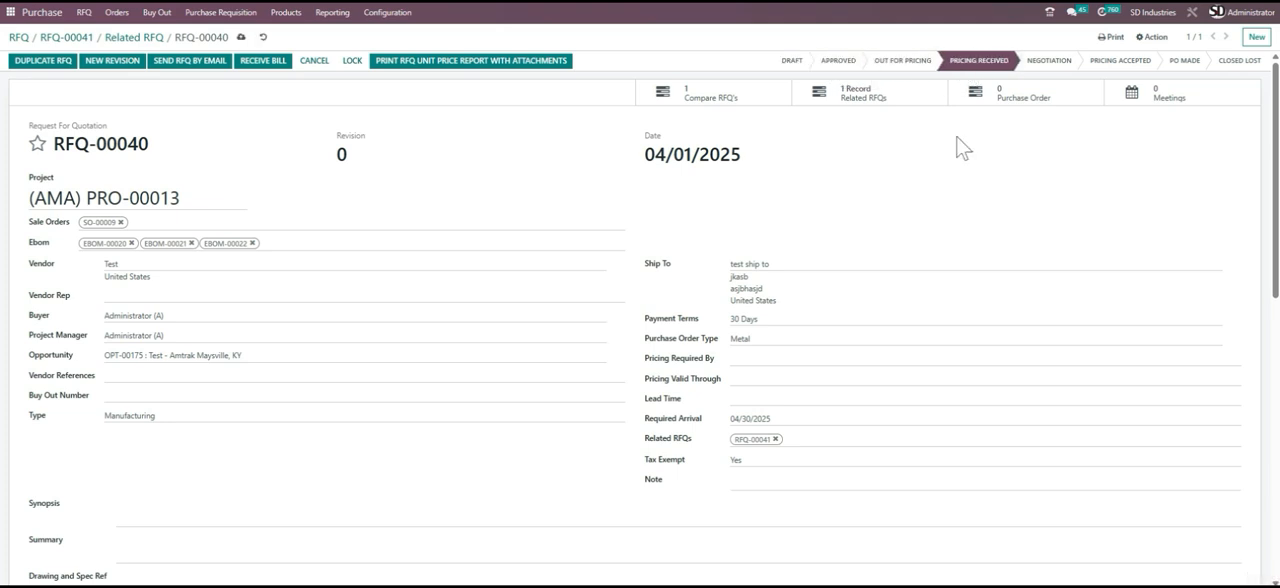
scroll(914, 177, "down", 5)
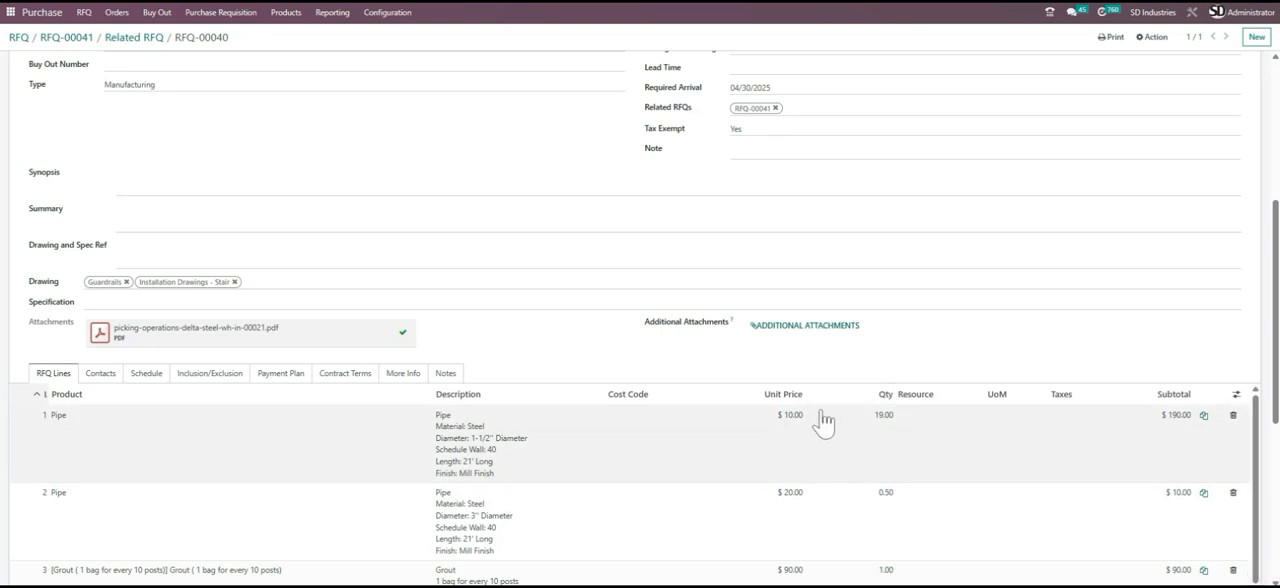
scroll(826, 423, "up", 5)
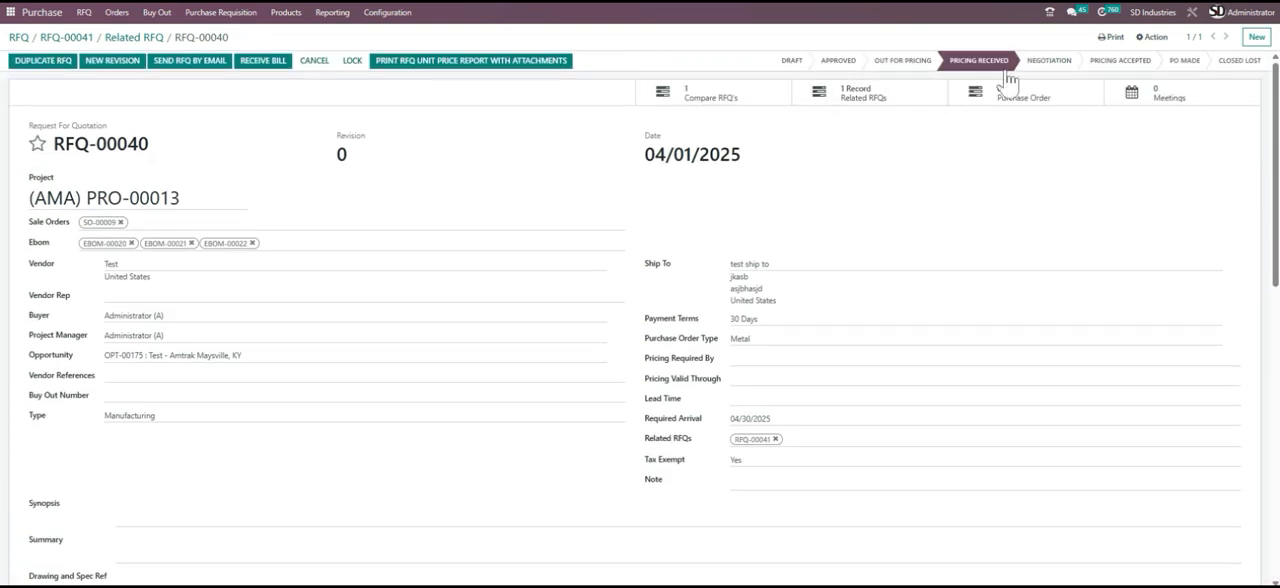
left_click(1043, 64)
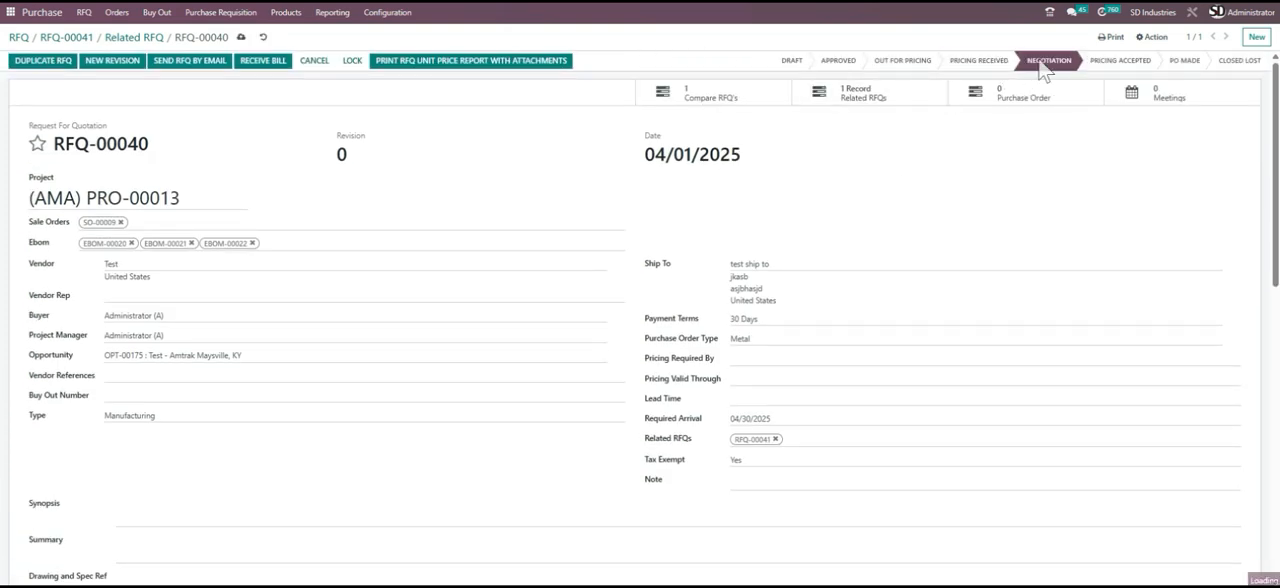
left_click(1119, 60)
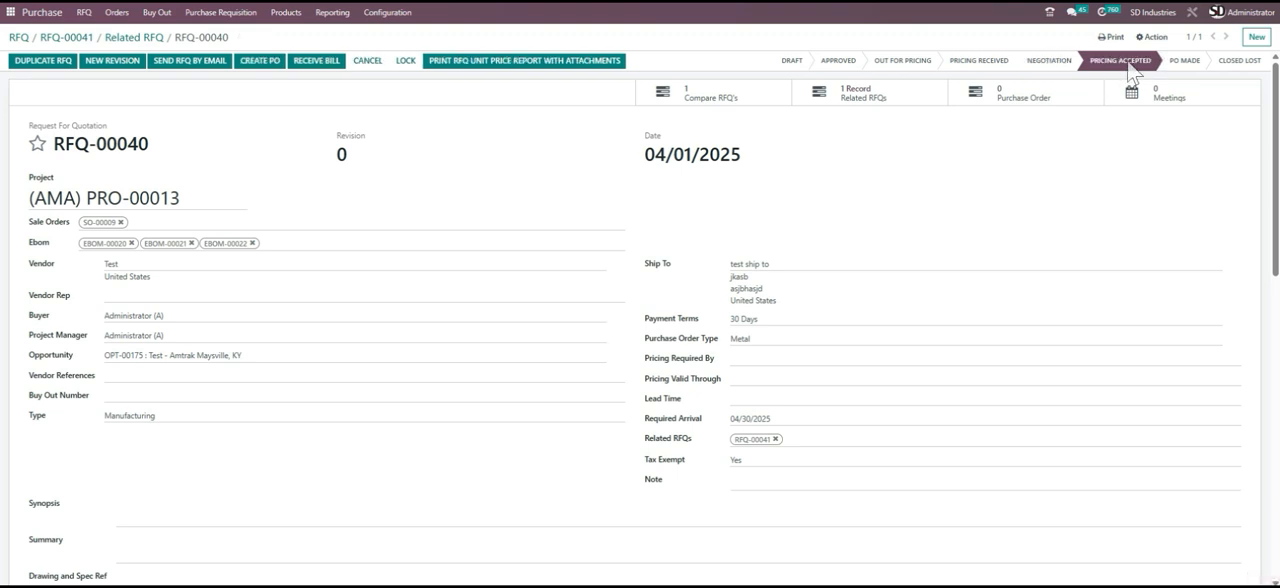
- Create a purchase order from RFQ-00040 and review its header details, attachments and order lines
left_click(266, 70)
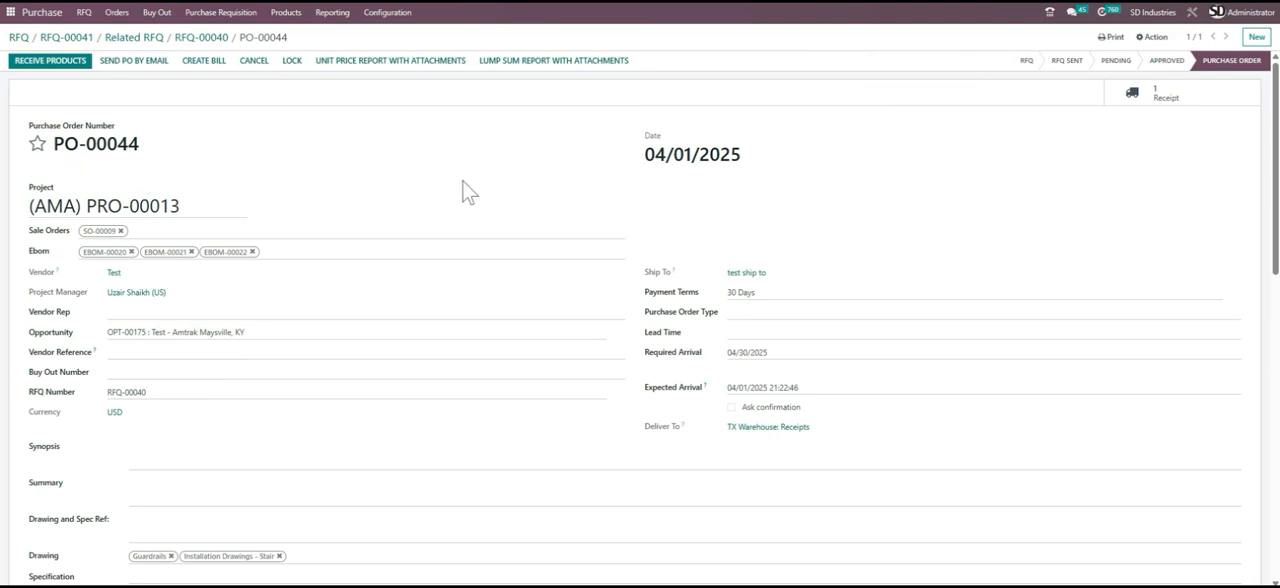
scroll(414, 186, "down", 1)
scroll(416, 189, "down", 1)
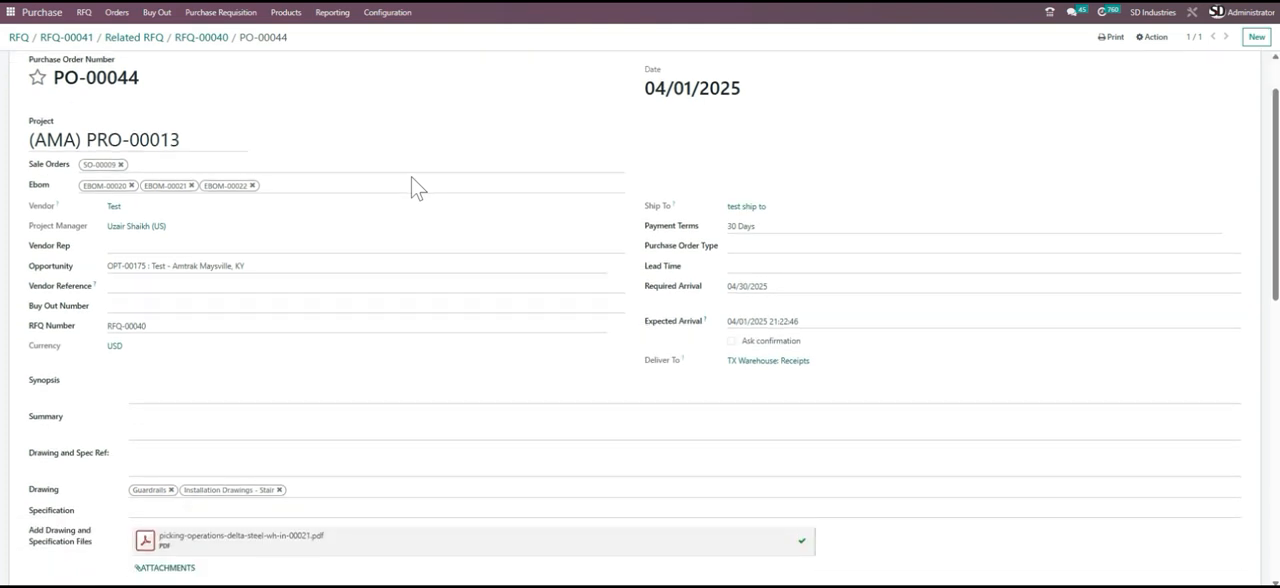
scroll(413, 186, "down", 3)
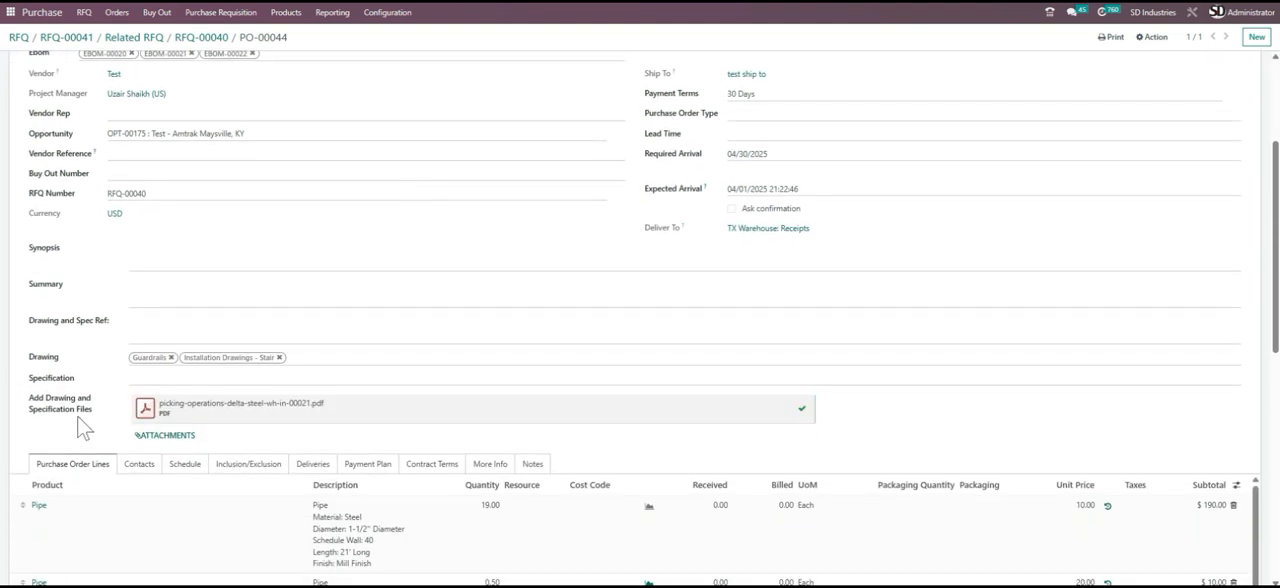
scroll(178, 258, "up", 5)
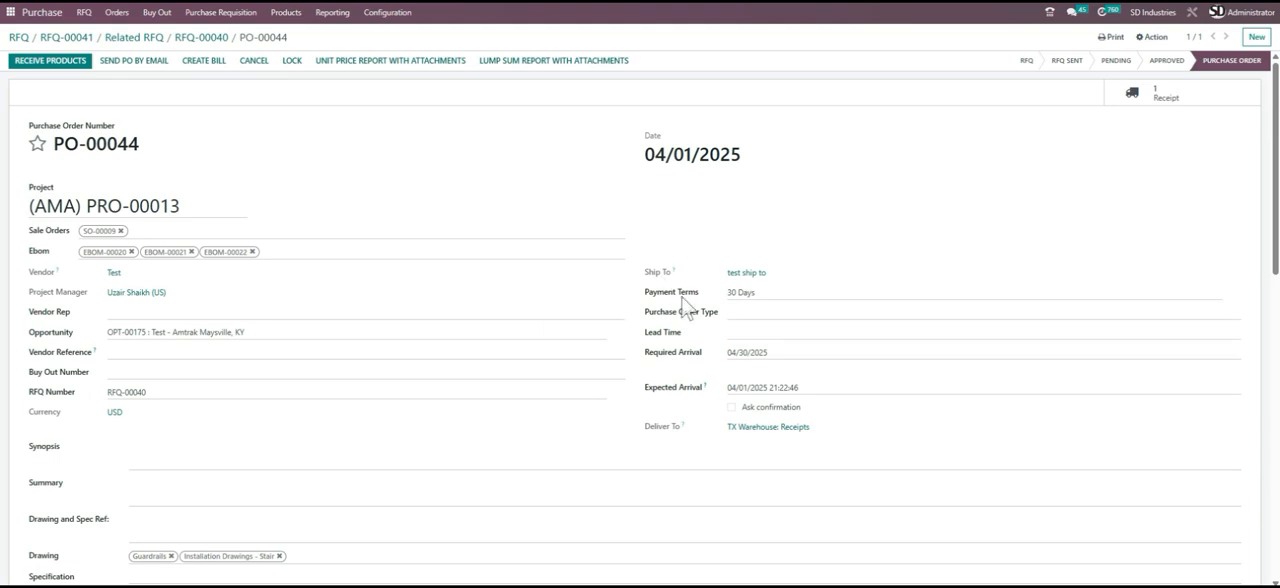
scroll(443, 229, "down", 15)
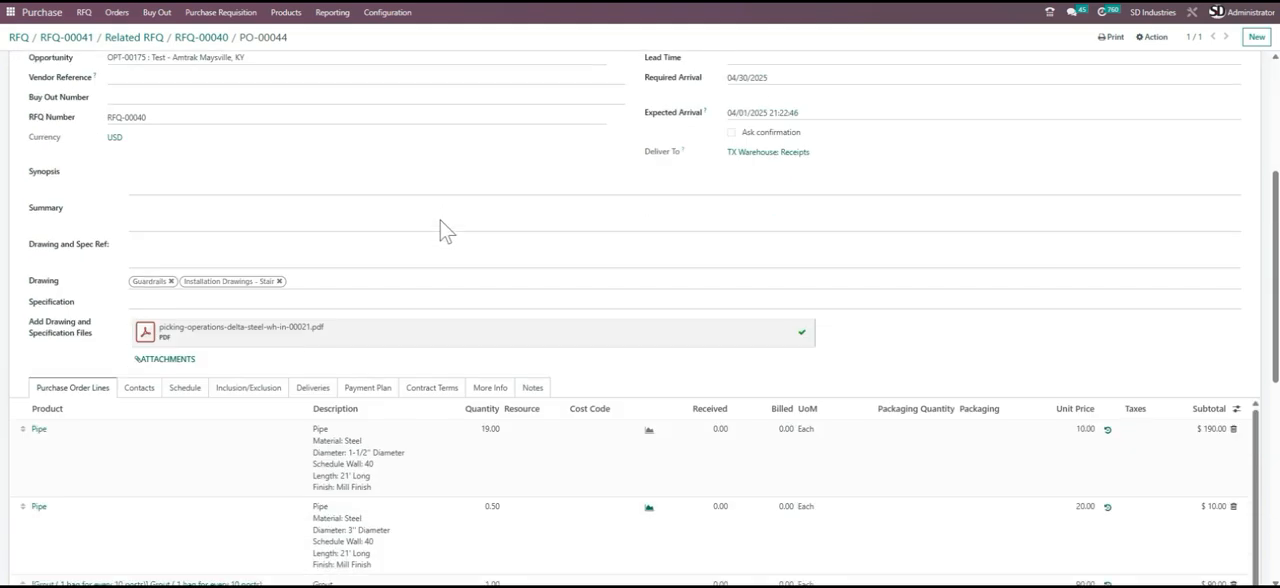
scroll(481, 243, "up", 3)
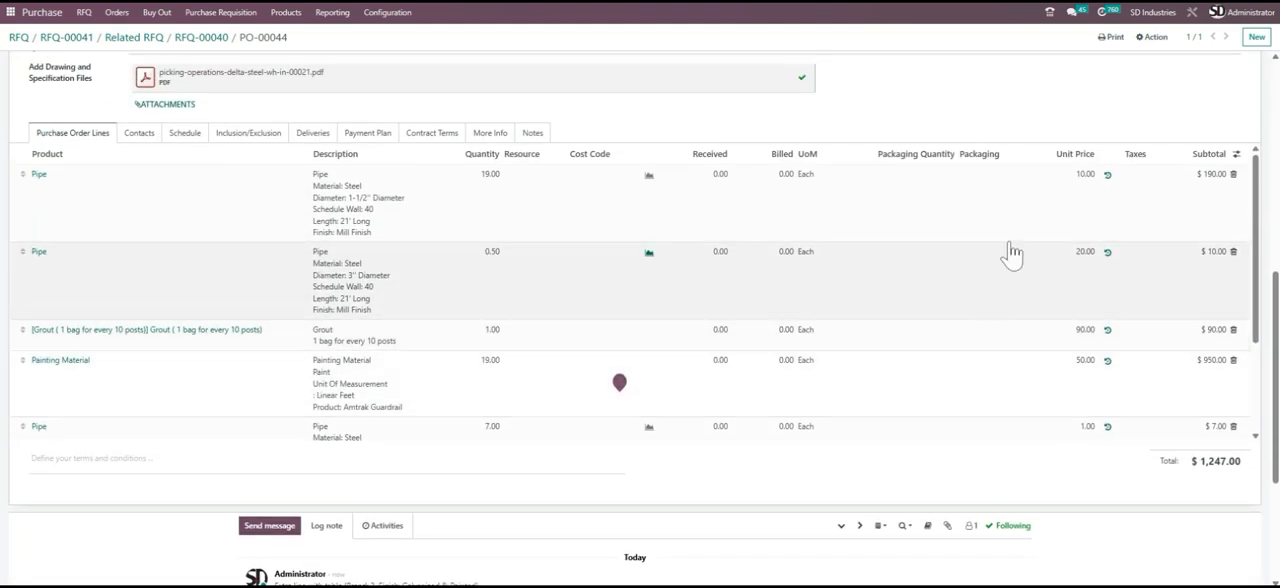
scroll(163, 323, "up", 5)
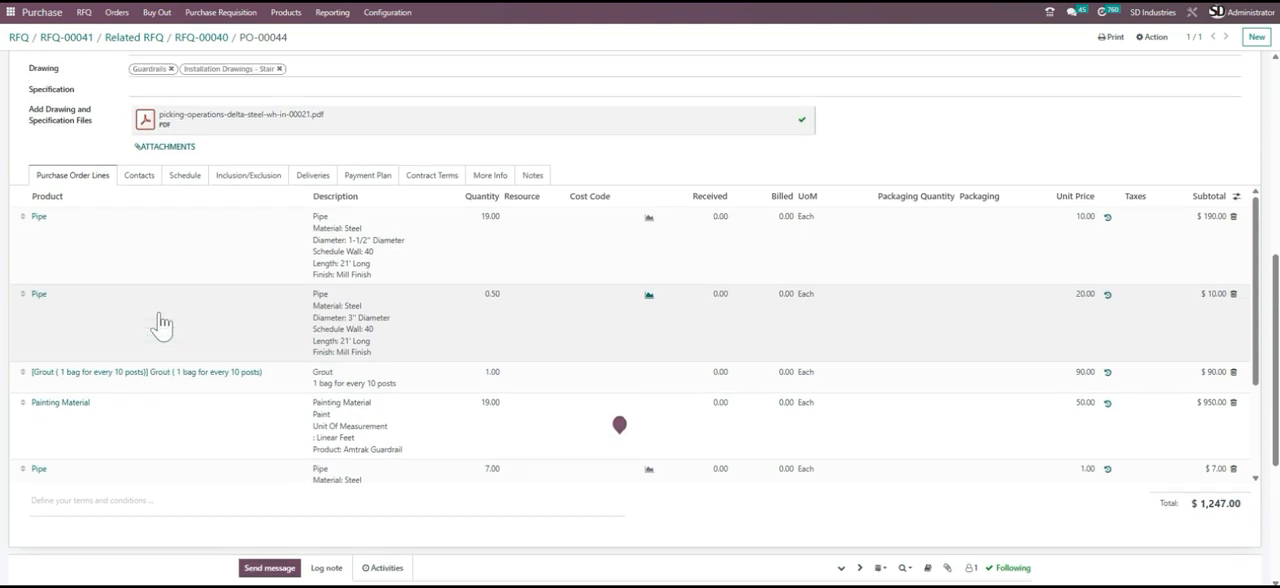
scroll(313, 256, "up", 3)
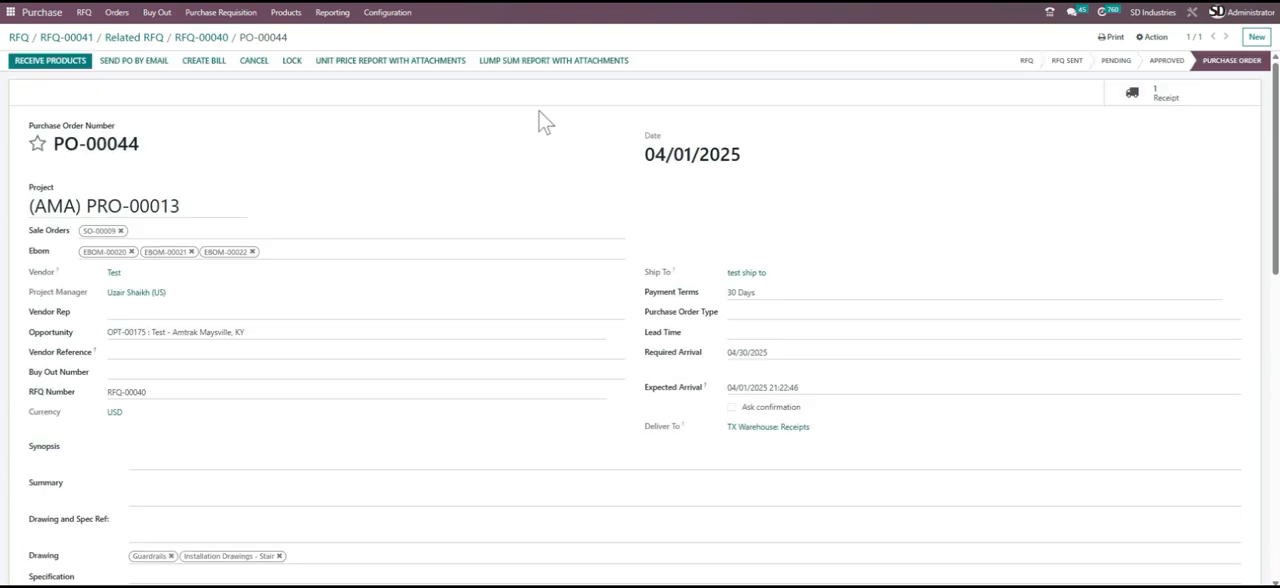
- Examine the receipt linked to the purchase order and go back through the order to RFQ-00040
left_click(1185, 96)
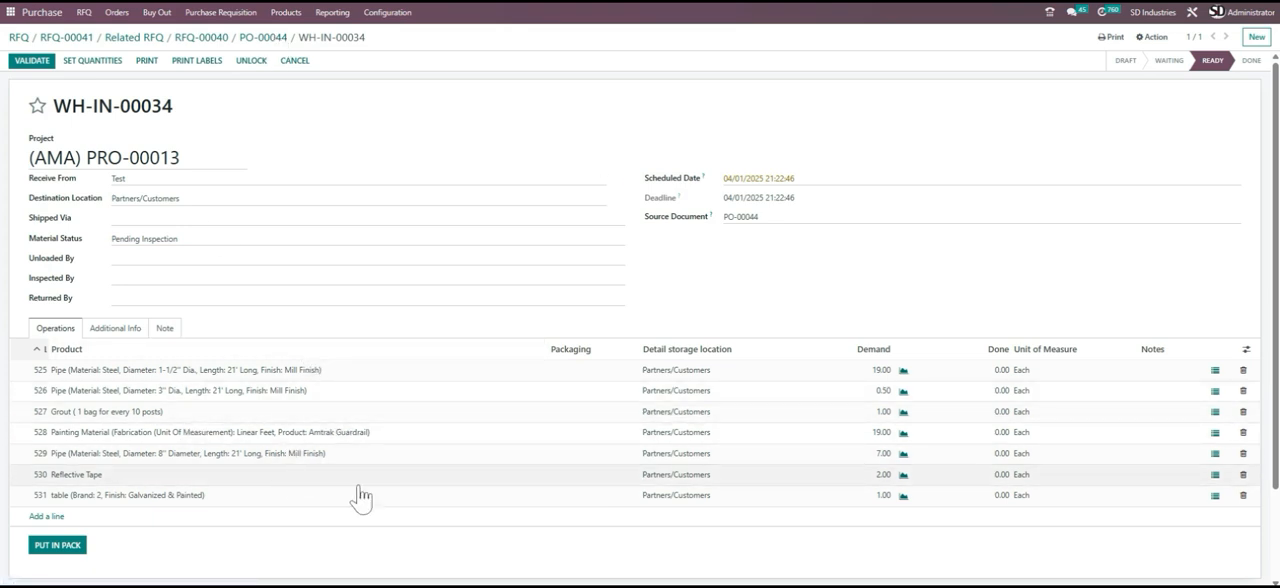
left_click(263, 38)
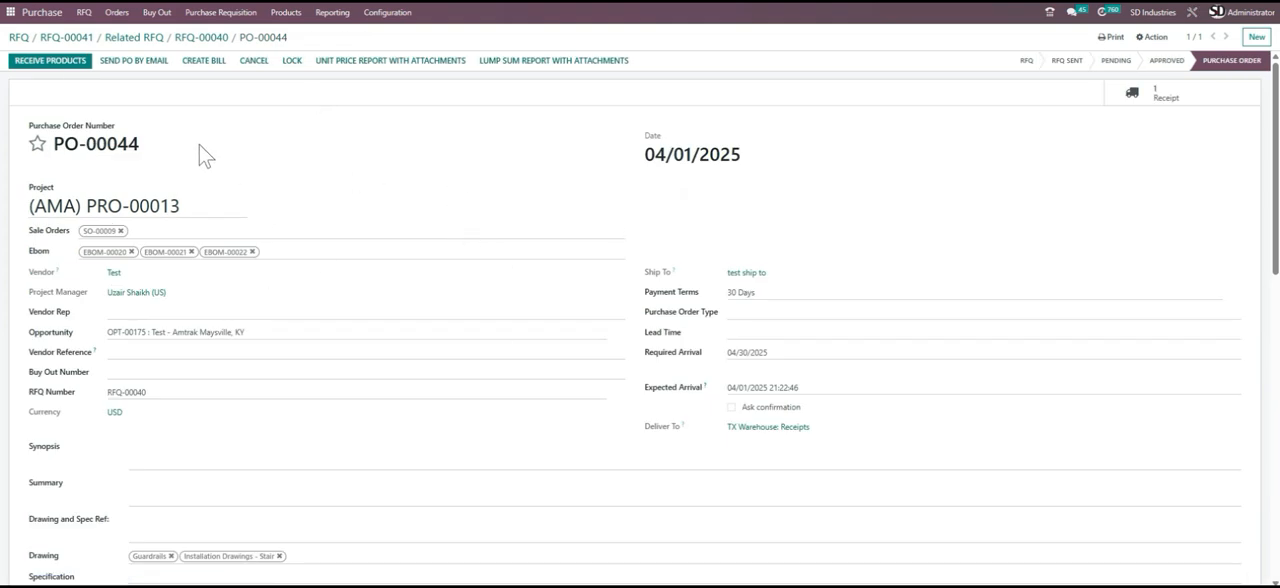
scroll(348, 215, "down", 5)
scroll(352, 217, "up", 5)
left_click(215, 42)
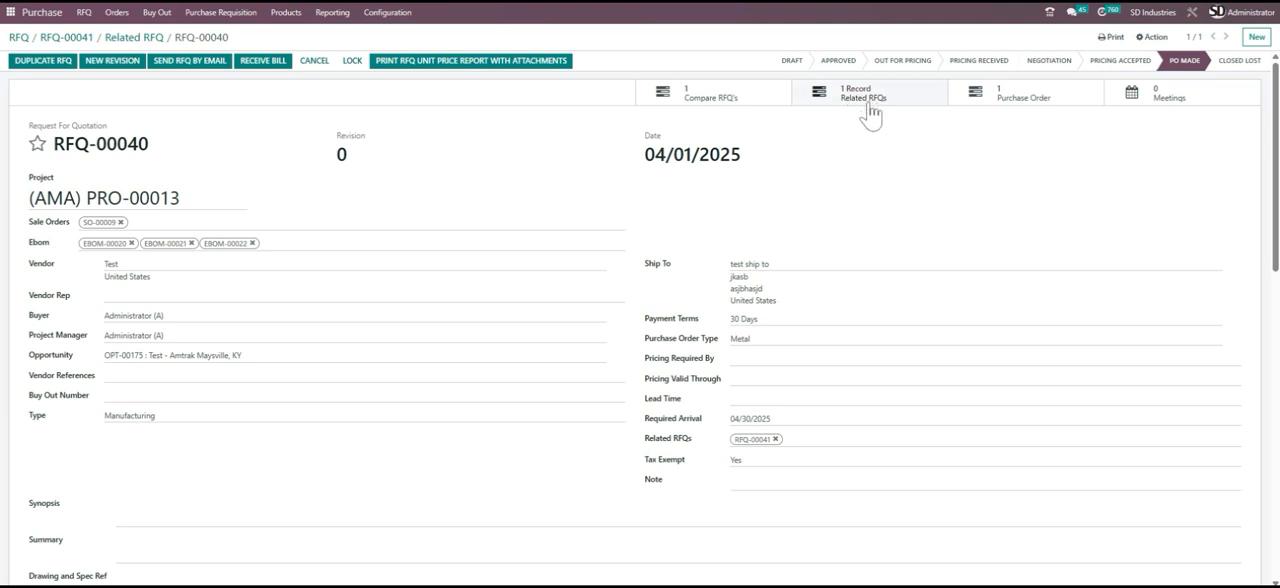
- Open PO-00044 from RFQ-00040's related purchase orders and look through its available print reports
left_click(1038, 108)
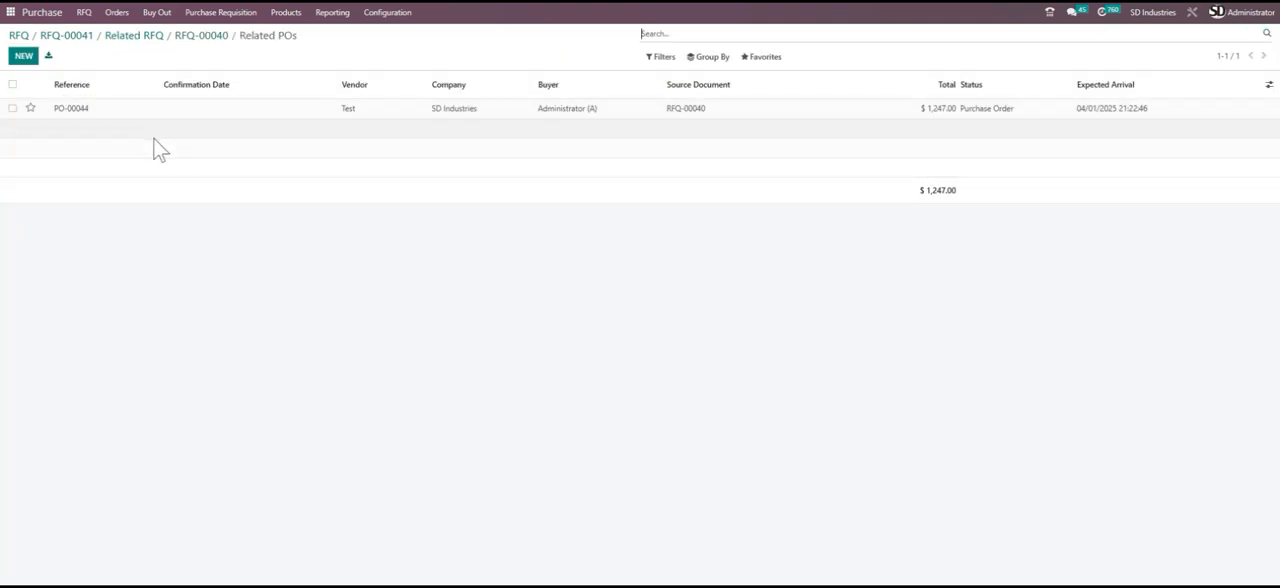
left_click(209, 40)
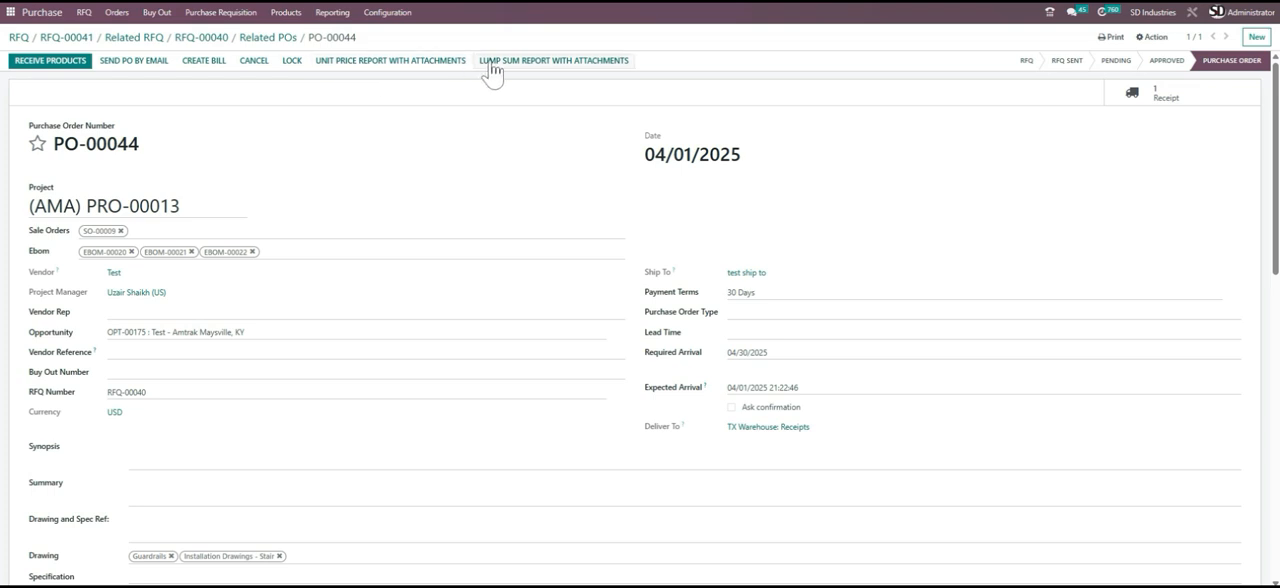
left_click(1110, 38)
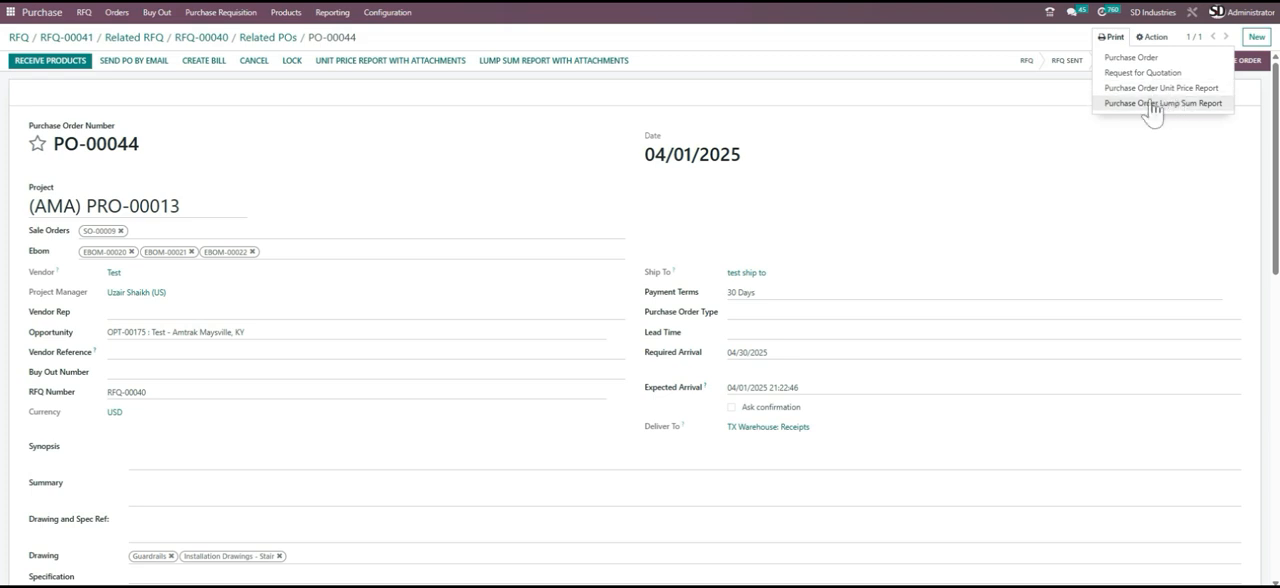
left_click(511, 166)
- Look over PO-00044's details once more and return to RFQ-00040
scroll(516, 163, "down", 9)
scroll(526, 180, "up", 7)
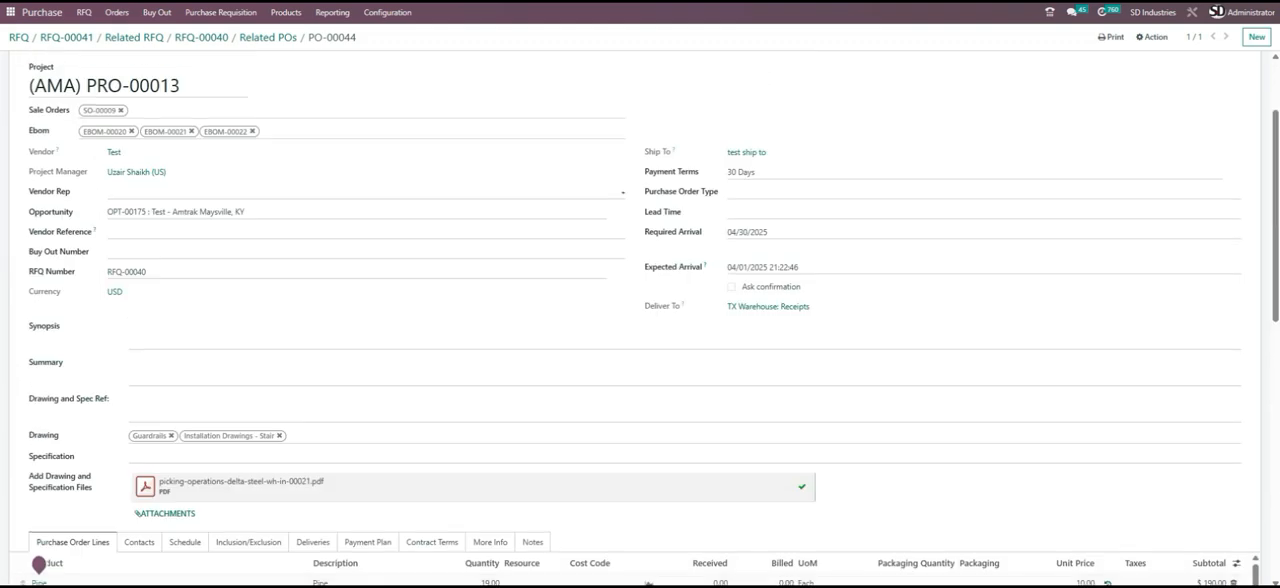
scroll(535, 185, "up", 2)
left_click(268, 38)
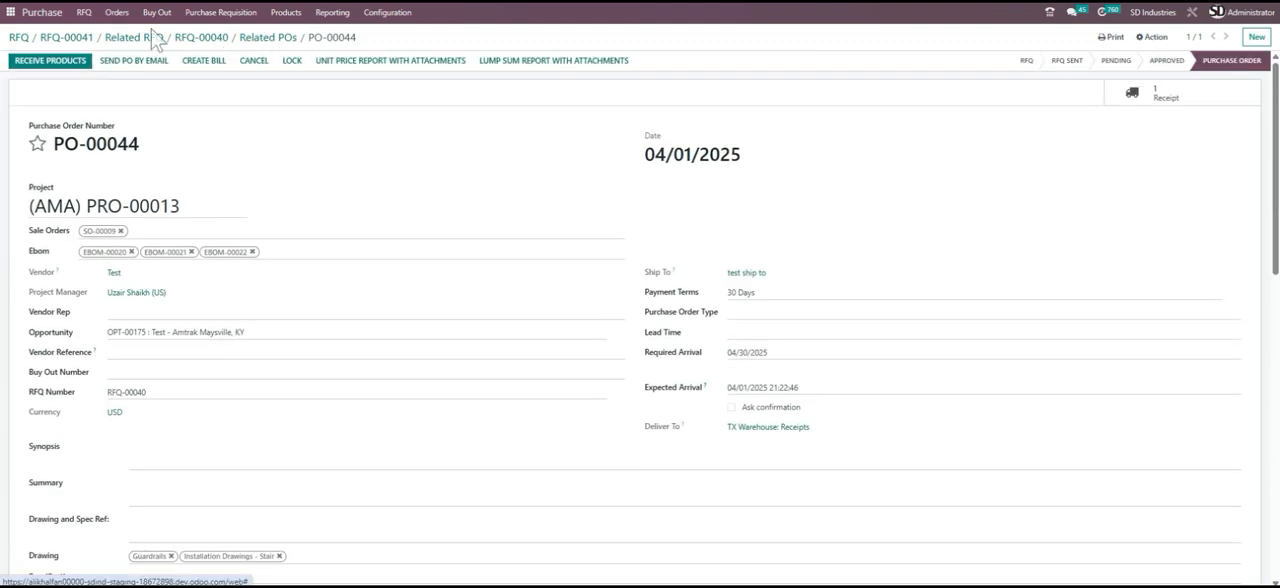
left_click(213, 37)
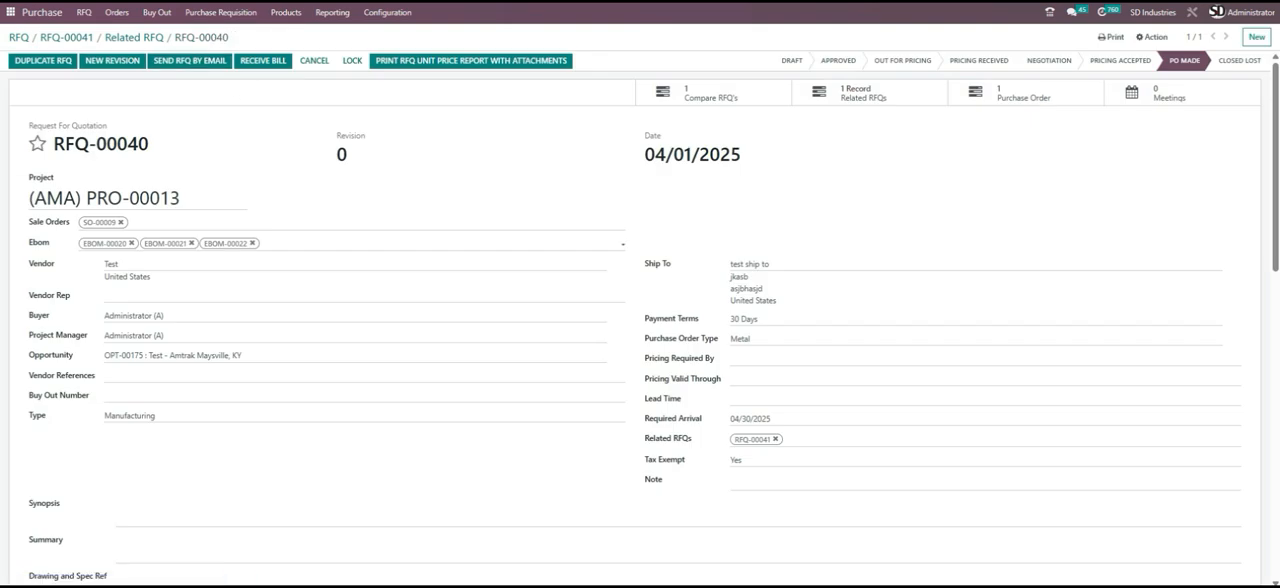